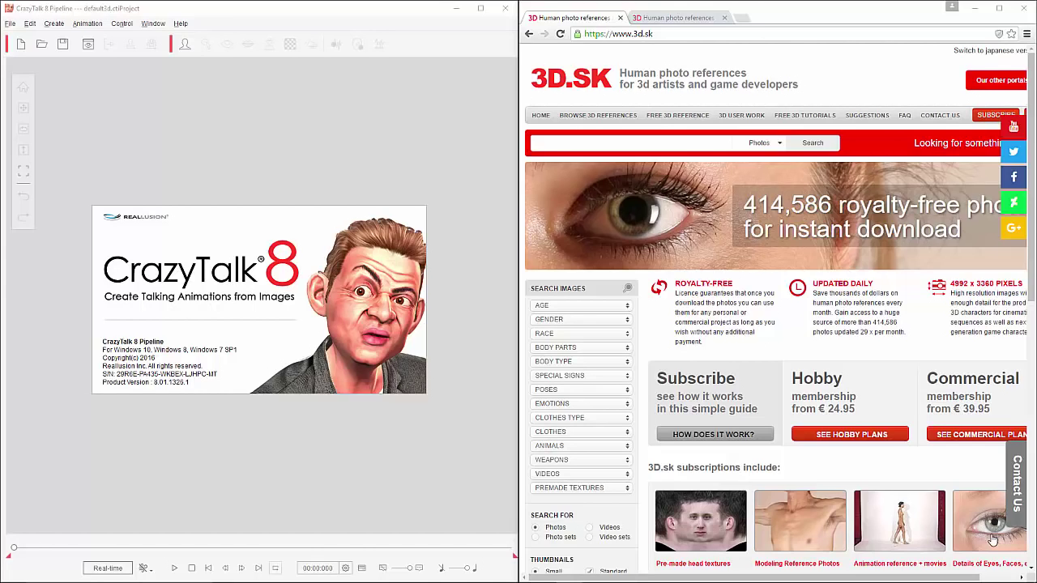
# Step: Start creating a new 3D actor
pyautogui.click(693, 22)
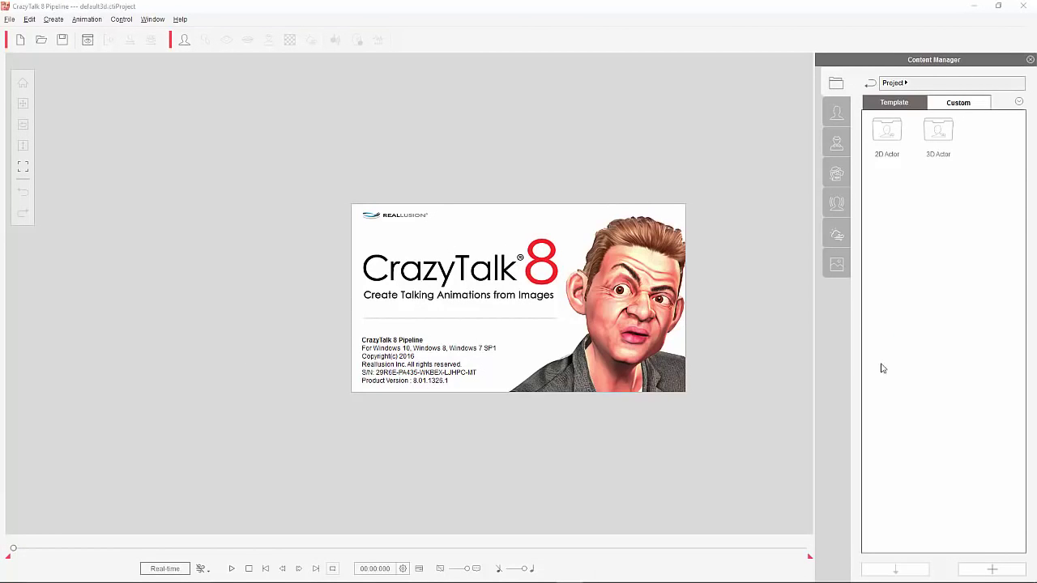
pyautogui.click(509, 266)
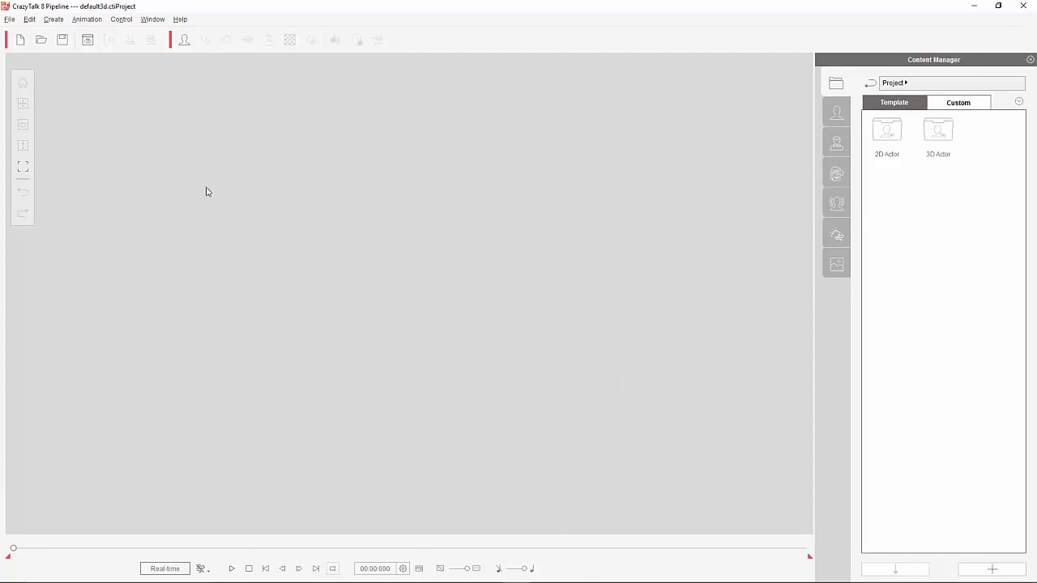
pyautogui.click(186, 44)
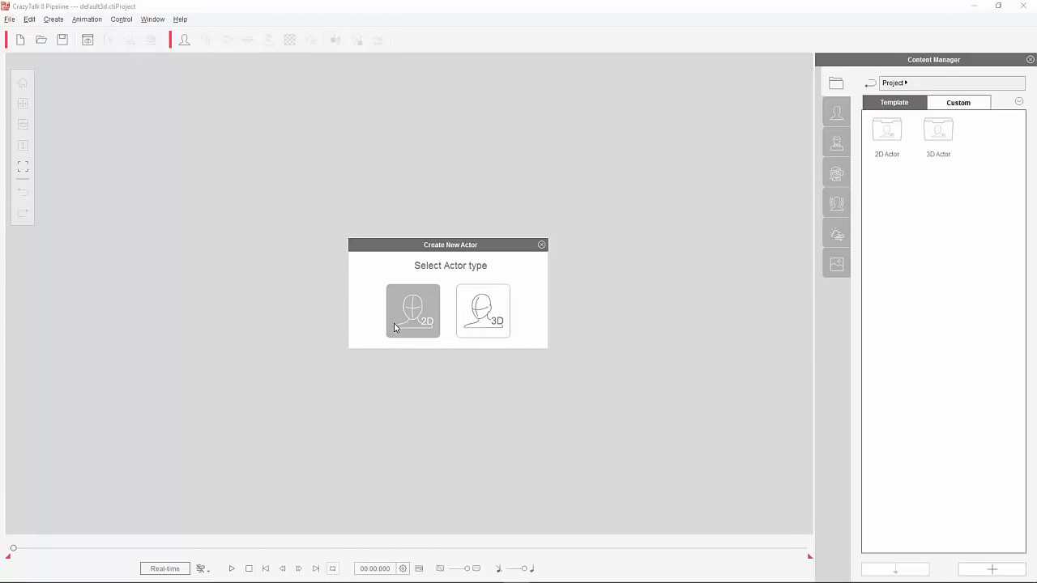
pyautogui.click(494, 325)
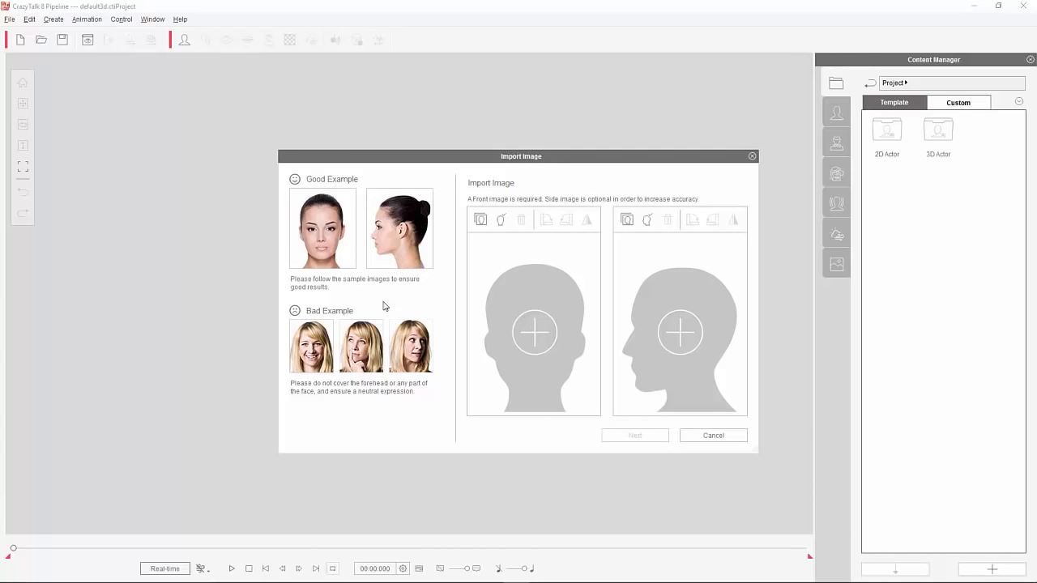
# Step: Import the Peter_0140 photo as the front image
pyautogui.click(523, 337)
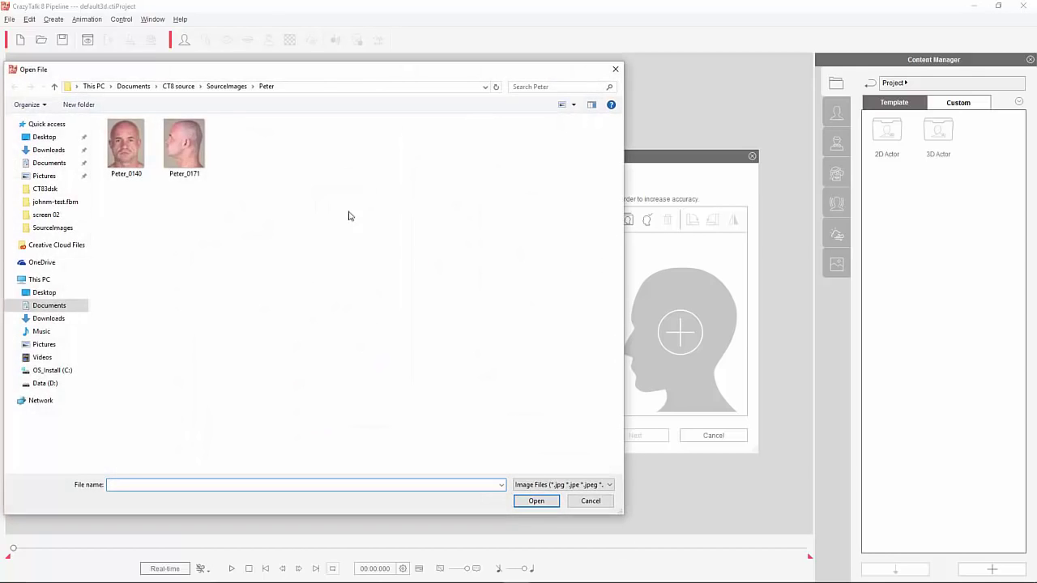
pyautogui.click(126, 145)
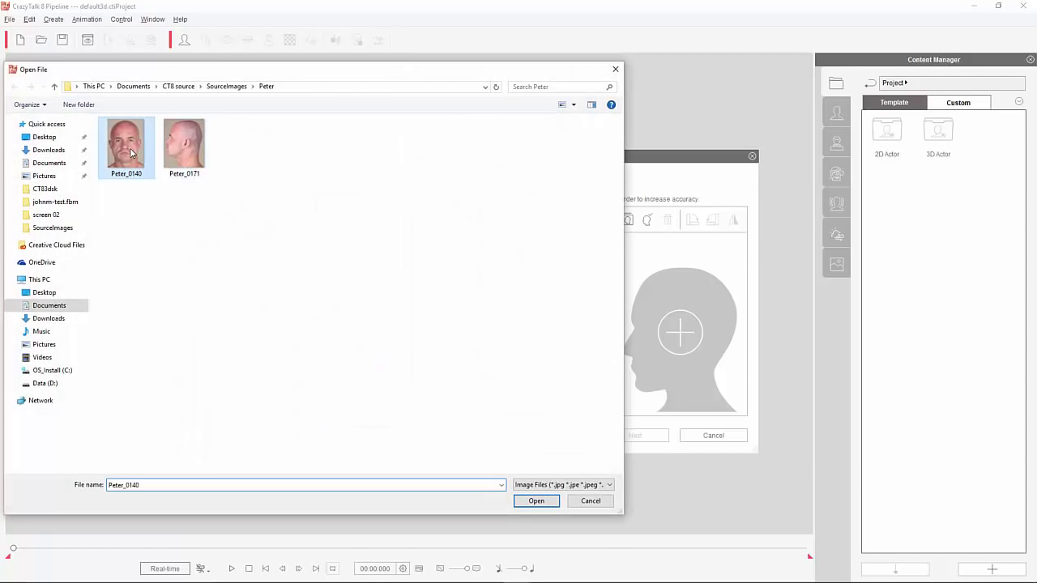
pyautogui.click(538, 502)
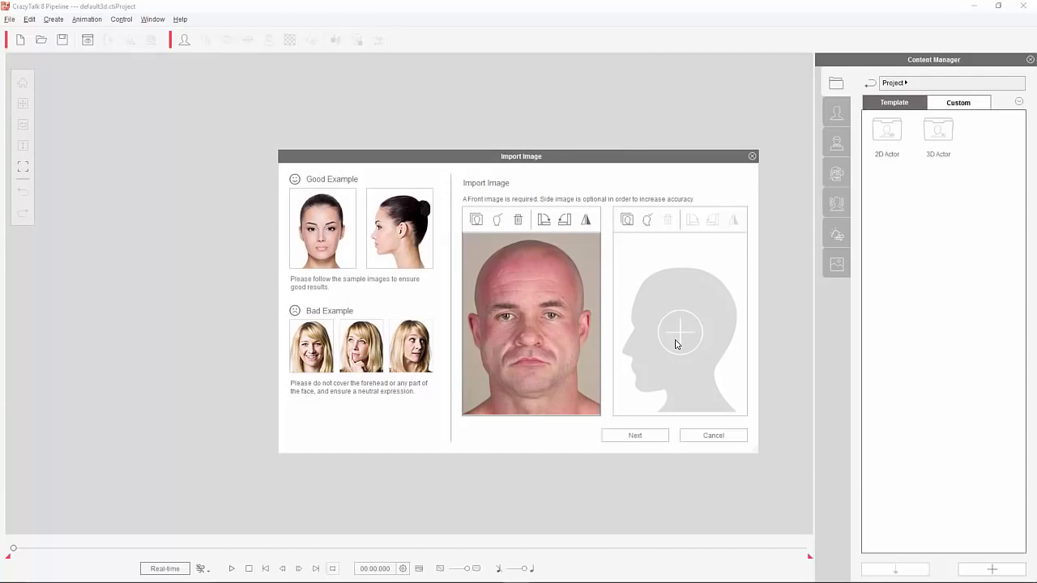
# Step: Import the Peter_0171 photo as the side image and proceed to editing the front image
pyautogui.click(677, 343)
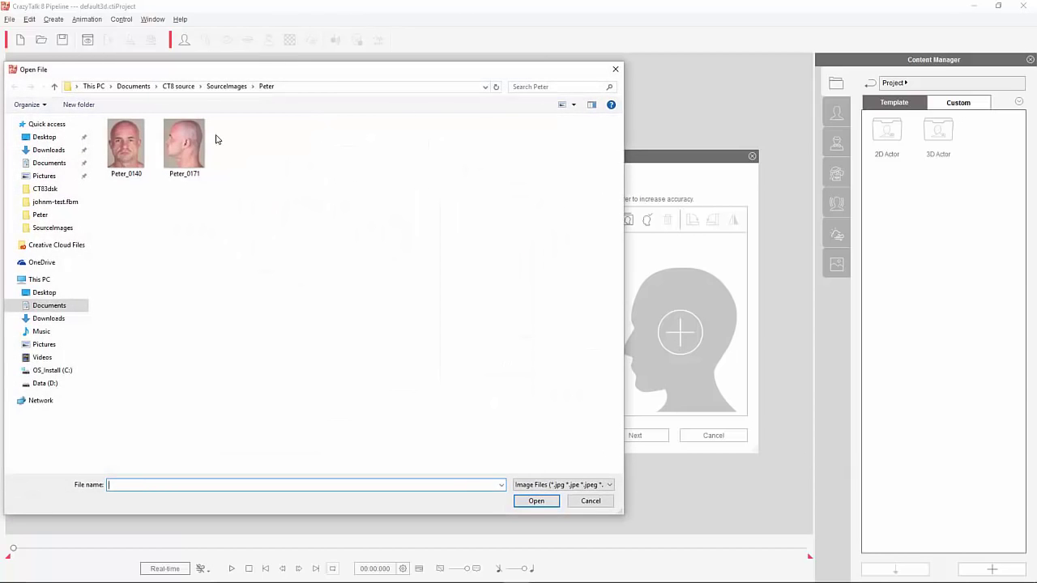
pyautogui.click(191, 143)
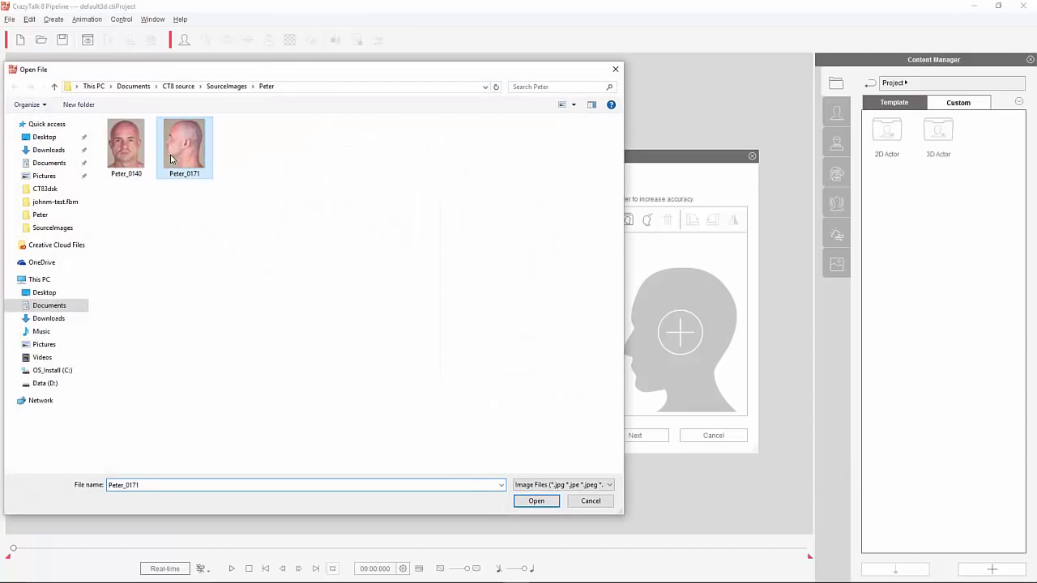
pyautogui.click(547, 502)
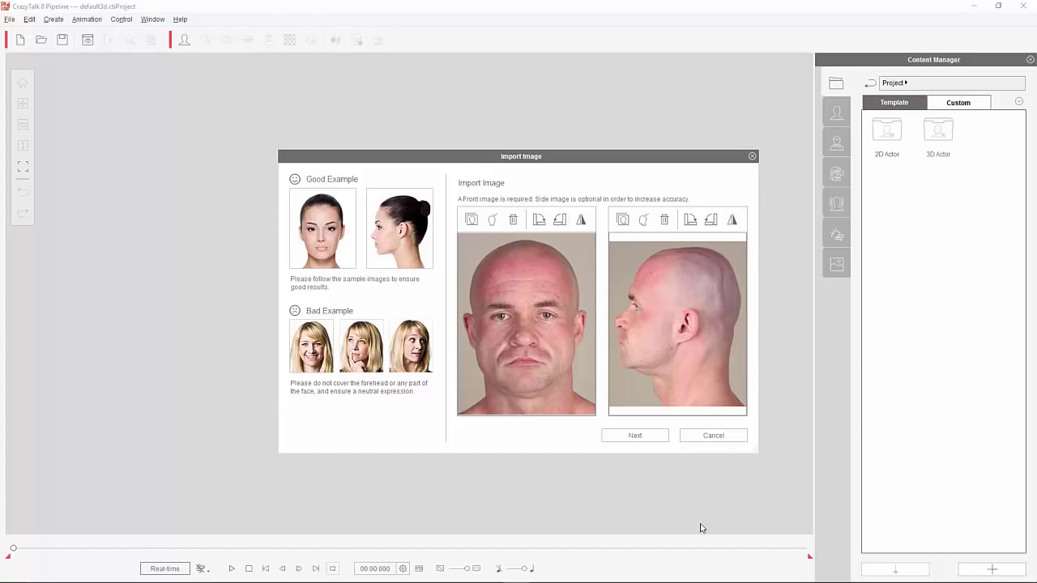
pyautogui.click(643, 437)
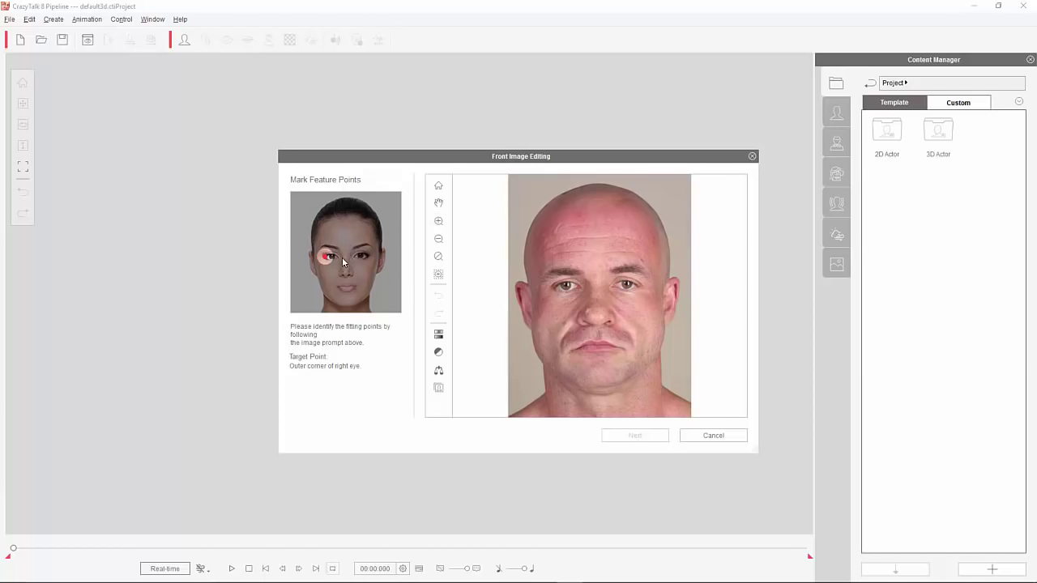
# Step: Mark the outer and inner corners of the right eye and the inner corner of the left eye on the front photo
pyautogui.click(550, 286)
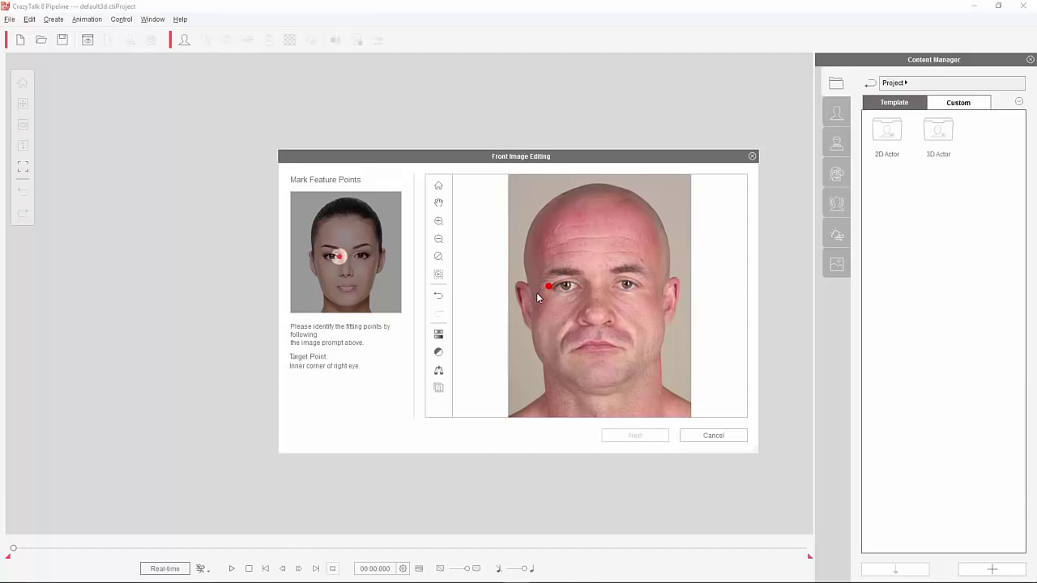
pyautogui.click(583, 286)
pyautogui.click(609, 286)
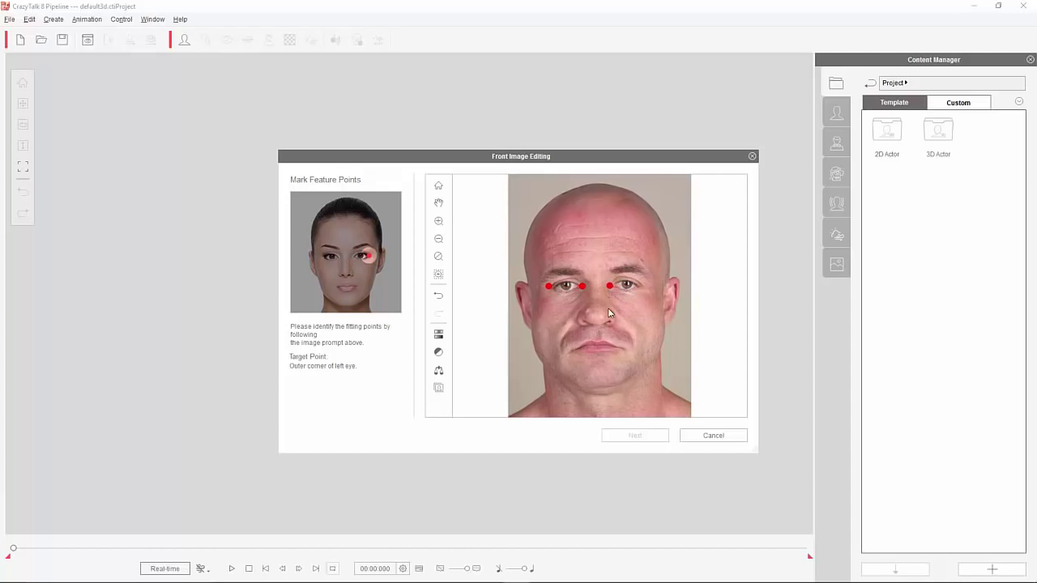
pyautogui.moveTo(610, 286); pyautogui.dragTo(610, 311)
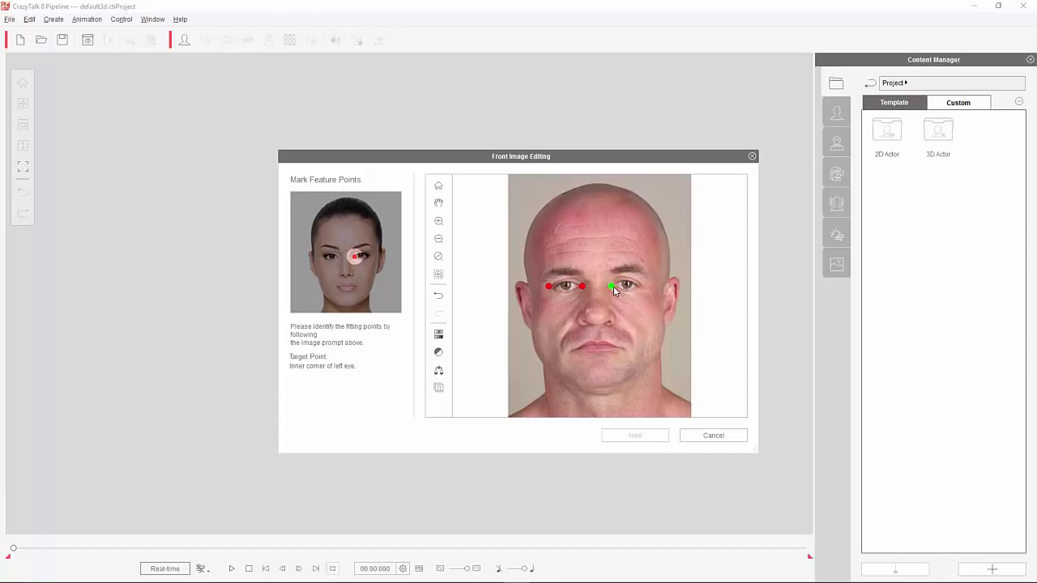
pyautogui.click(612, 285)
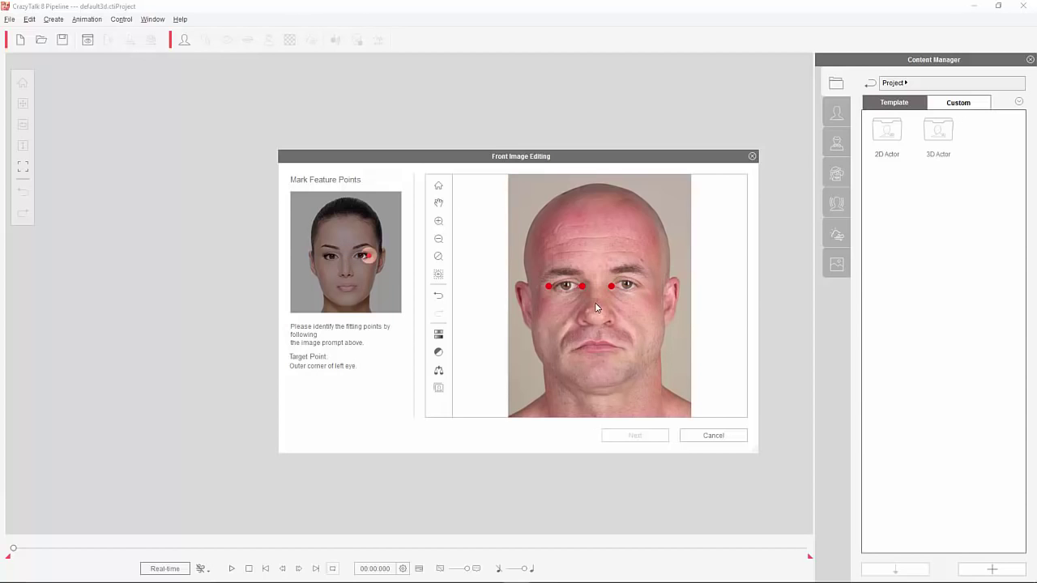
# Step: Refine the placed eye-corner points on the front photo and mark the outer corner of the left eye
pyautogui.scroll(3, 595, 306)
pyautogui.click(624, 266)
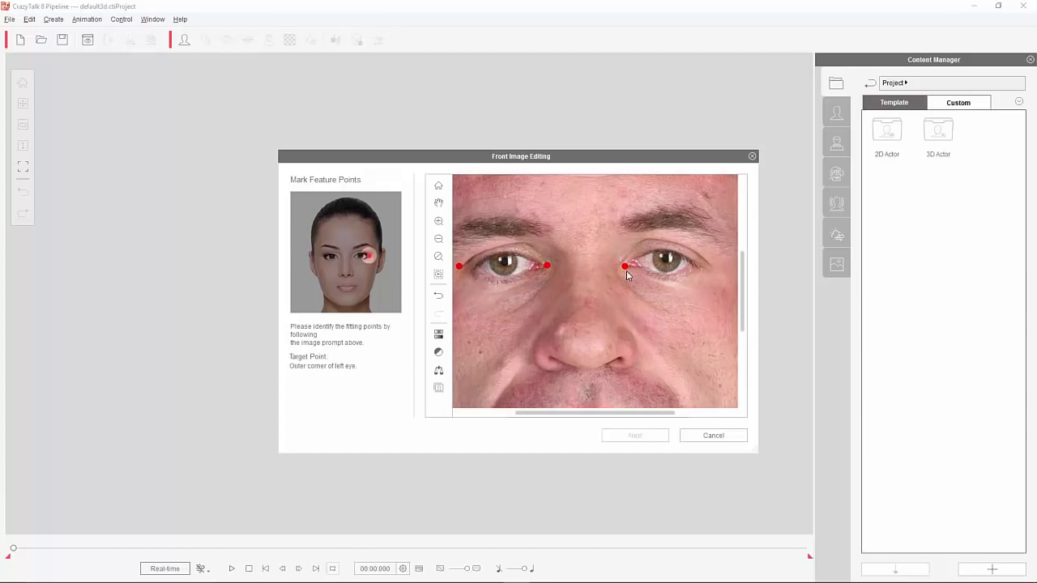
pyautogui.click(626, 265)
pyautogui.scroll(-1, 655, 275)
pyautogui.moveTo(475, 270); pyautogui.dragTo(479, 279)
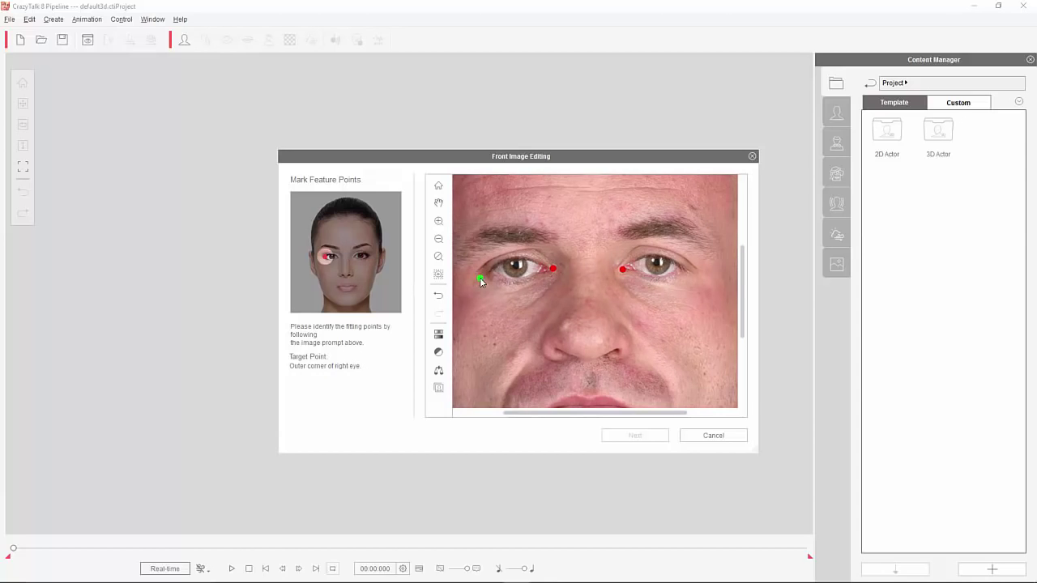
pyautogui.click(488, 280)
pyautogui.click(690, 271)
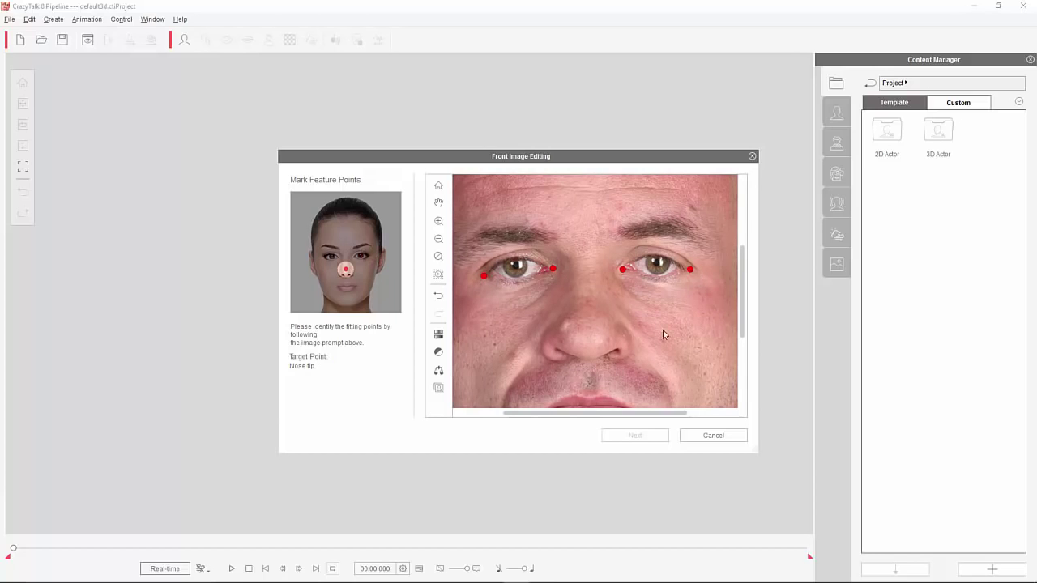
# Step: Mark the nose tip, mouth, ear, jaw, chin and top-of-skull points on the front photo
pyautogui.moveTo(742, 287)
pyautogui.mouseDown()
pyautogui.moveTo(739, 313)
pyautogui.moveTo(729, 281)
pyautogui.mouseUp()
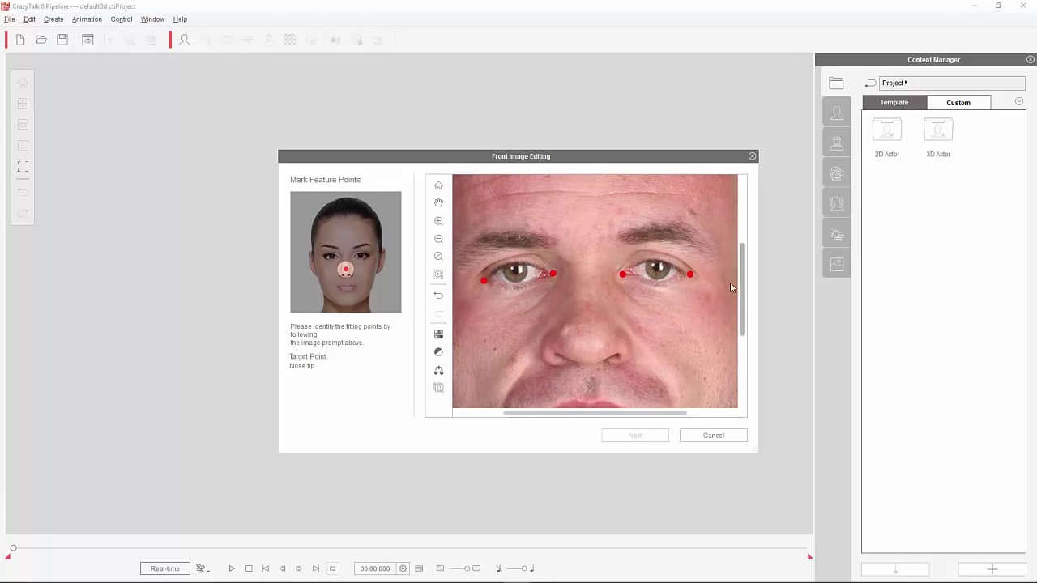
pyautogui.scroll(-2, 574, 345)
pyautogui.click(590, 299)
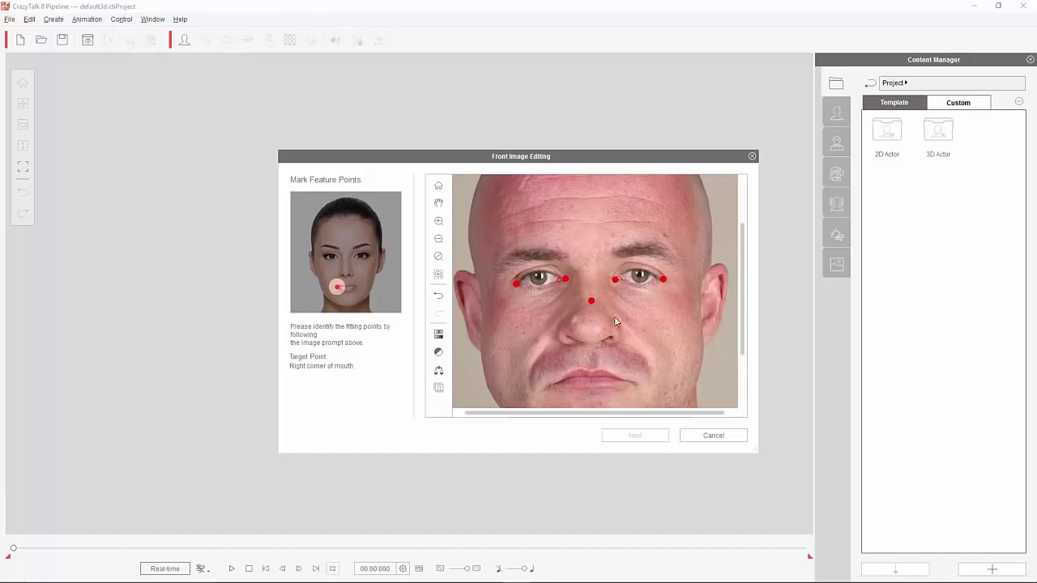
pyautogui.moveTo(742, 296); pyautogui.dragTo(742, 286)
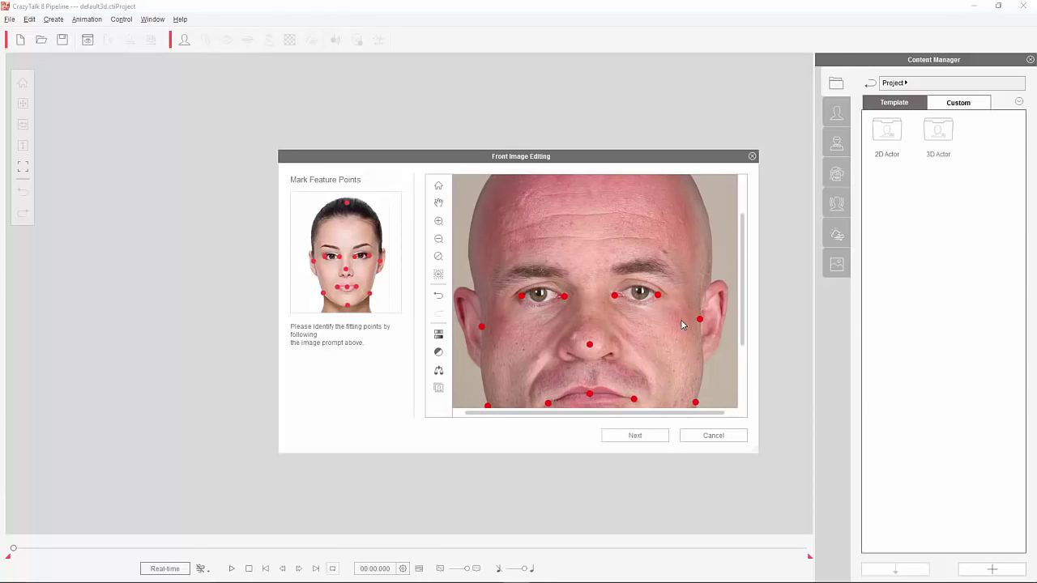
# Step: Fine-tune the top-of-skull point on the front photo and proceed to editing the side image
pyautogui.scroll(-3, 646, 273)
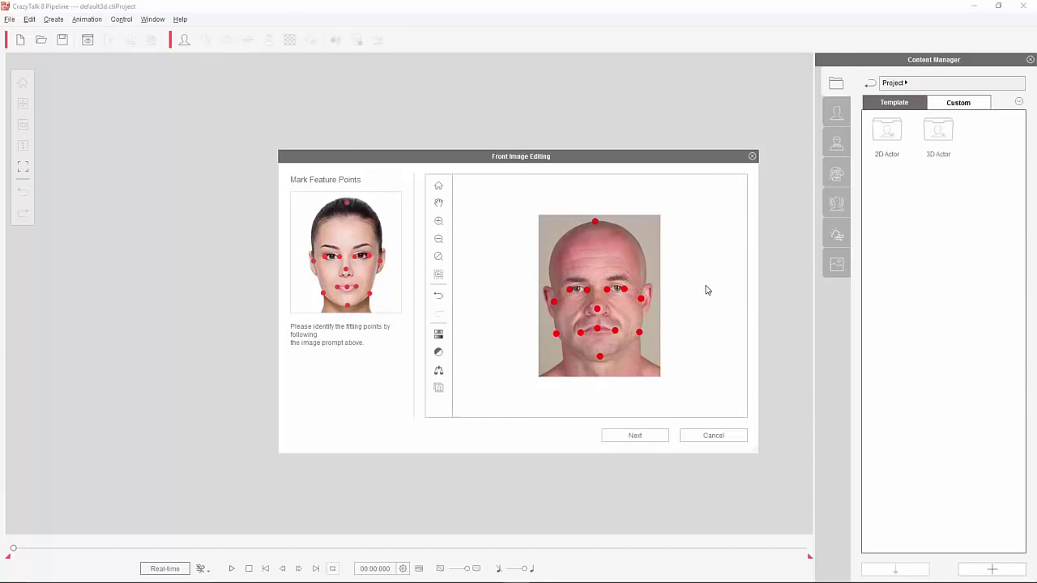
pyautogui.scroll(2, 703, 290)
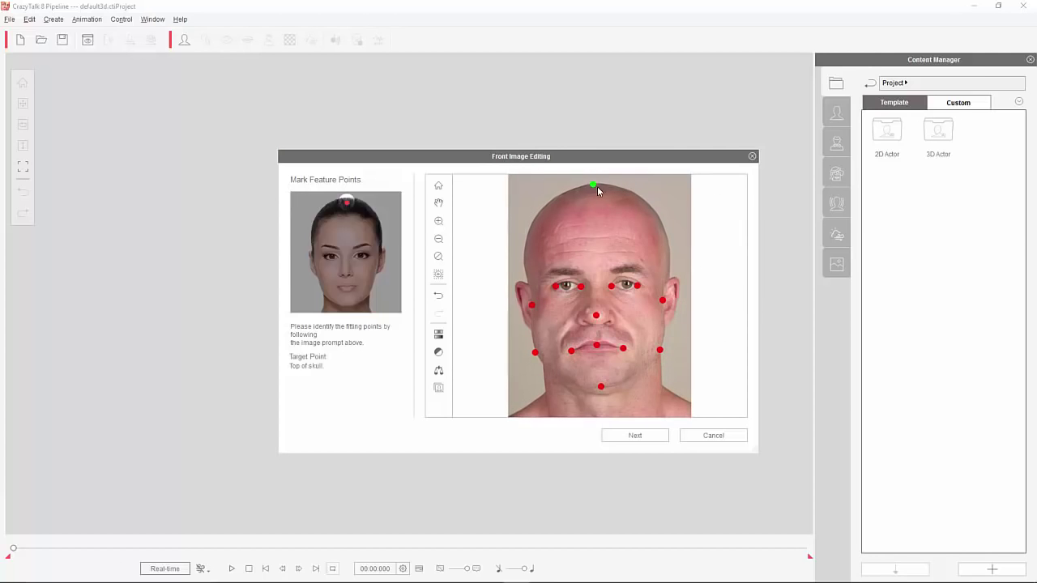
pyautogui.moveTo(593, 184); pyautogui.dragTo(616, 193)
pyautogui.moveTo(595, 188); pyautogui.dragTo(595, 188)
pyautogui.click(634, 436)
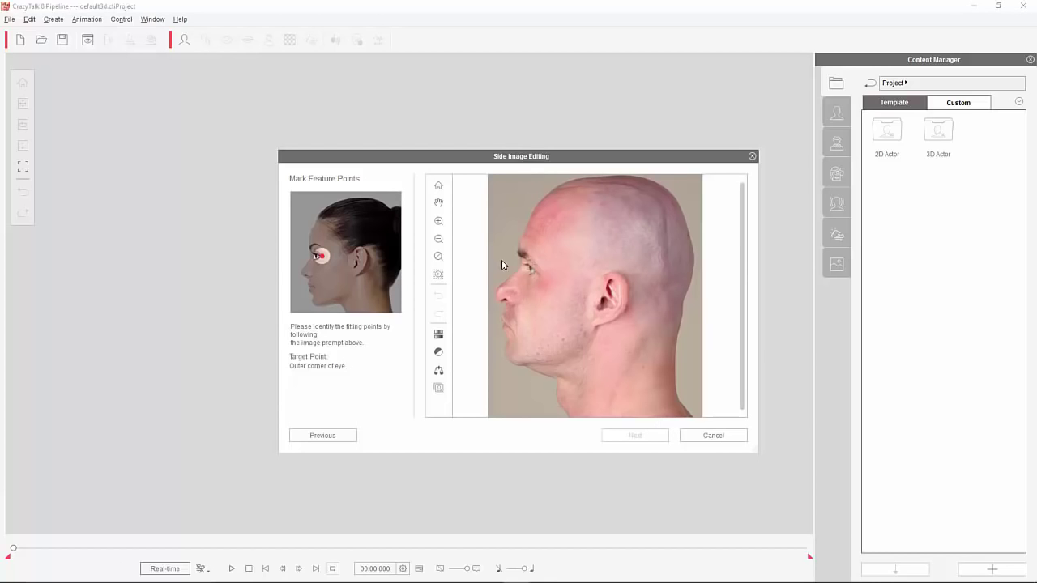
# Step: Mark the eye, nose, mouth, chin, ear and top-of-skull points on the side photo and proceed to the face profile selection
pyautogui.click(537, 269)
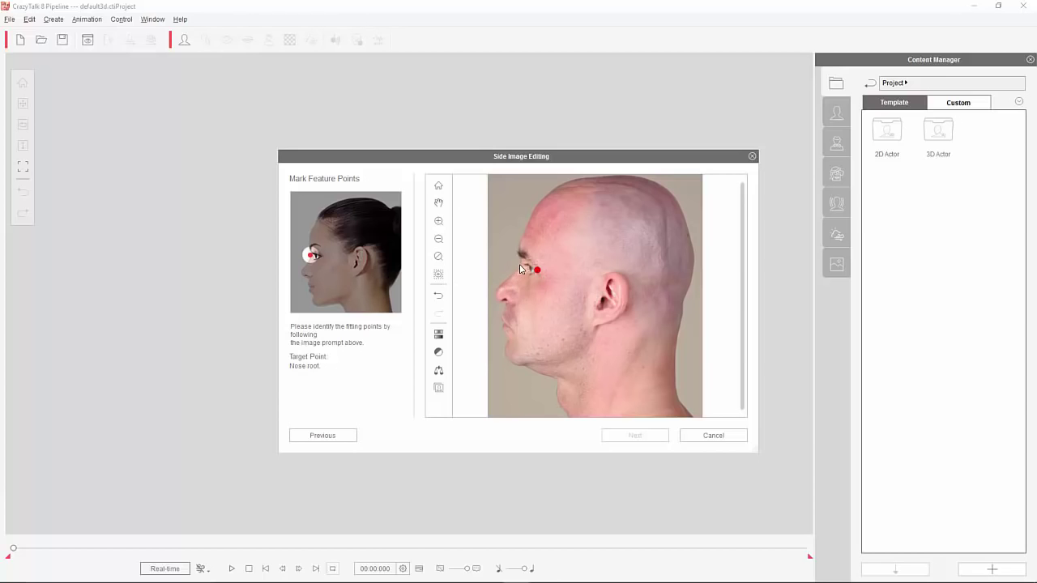
pyautogui.click(519, 265)
pyautogui.click(496, 294)
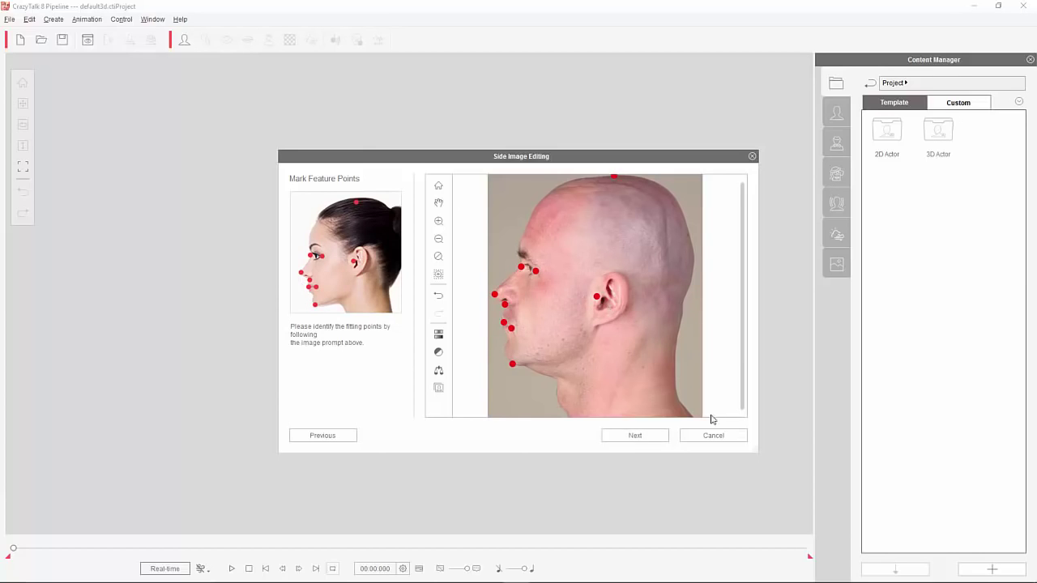
pyautogui.click(636, 436)
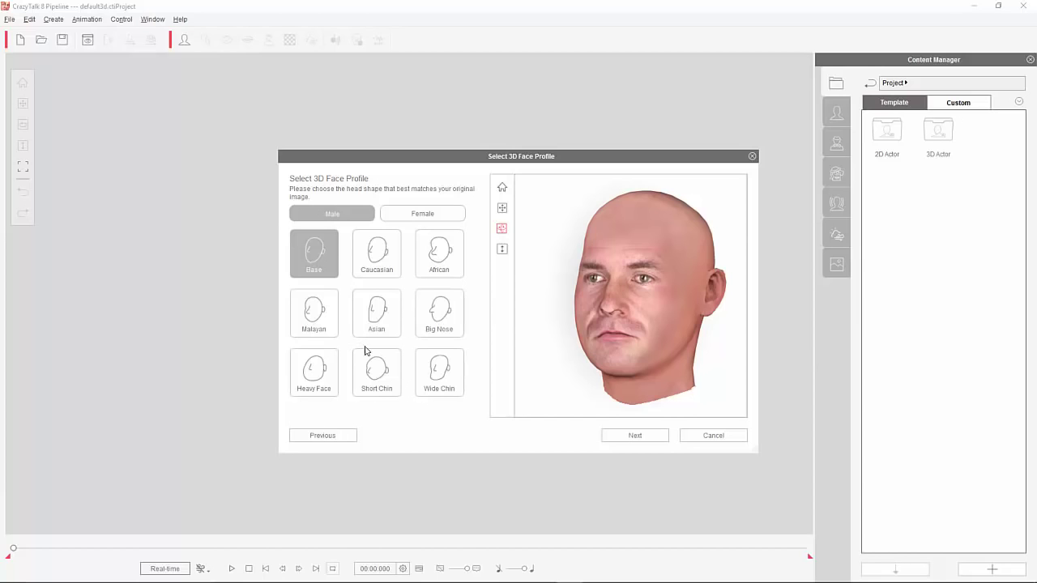
# Step: Compare the Heavy Face, Short Chin, Wide Chin, Big Nose, Asian, African and Base profiles on the male head
pyautogui.click(335, 392)
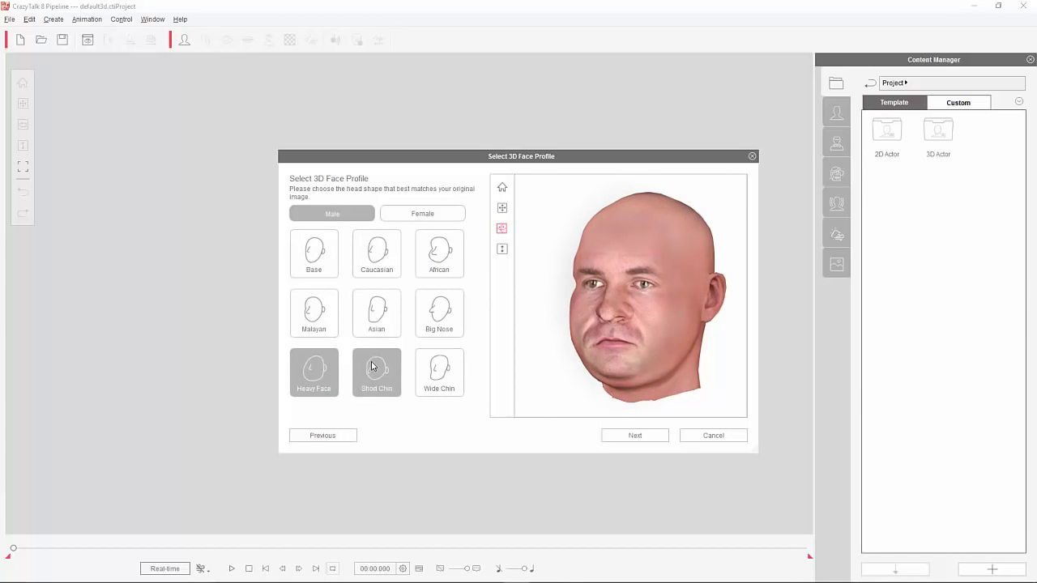
pyautogui.click(371, 366)
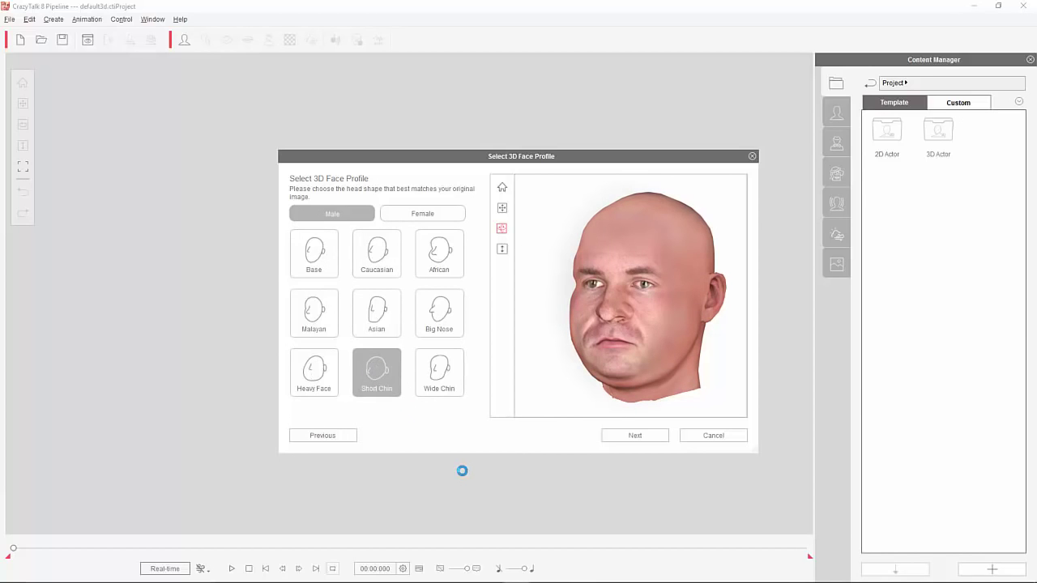
pyautogui.click(450, 378)
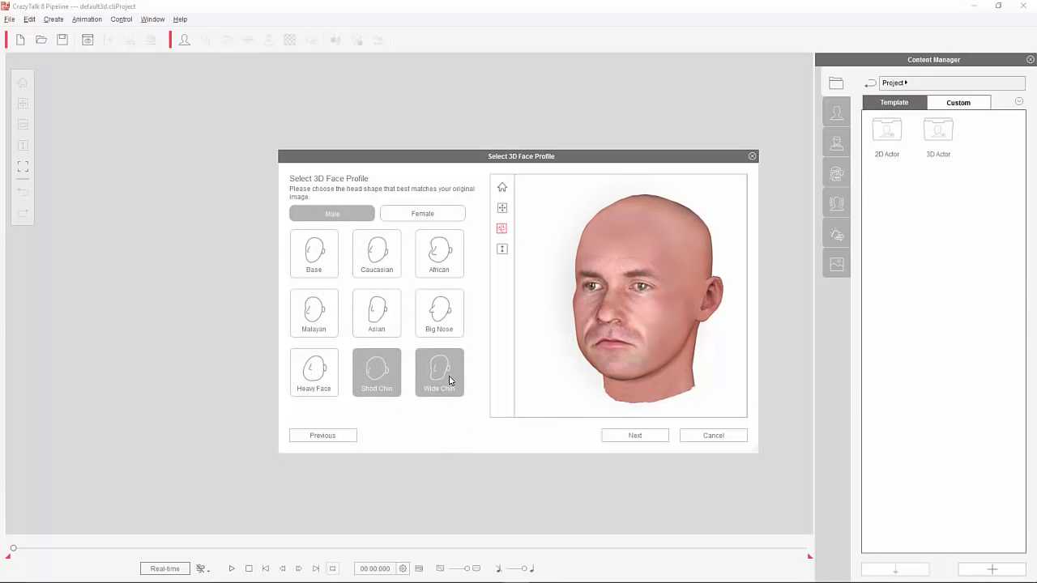
pyautogui.click(446, 319)
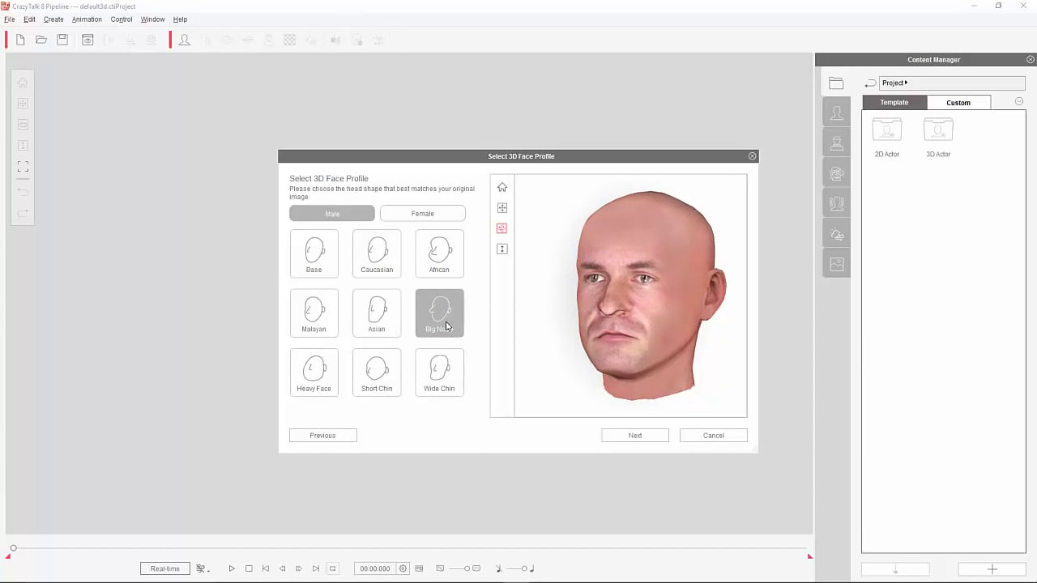
pyautogui.click(380, 307)
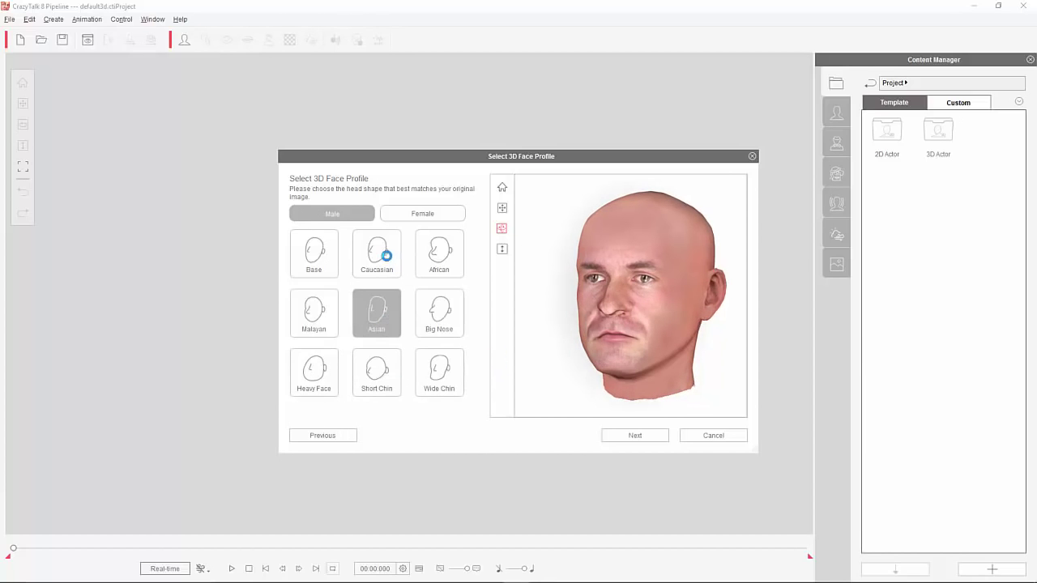
pyautogui.click(439, 258)
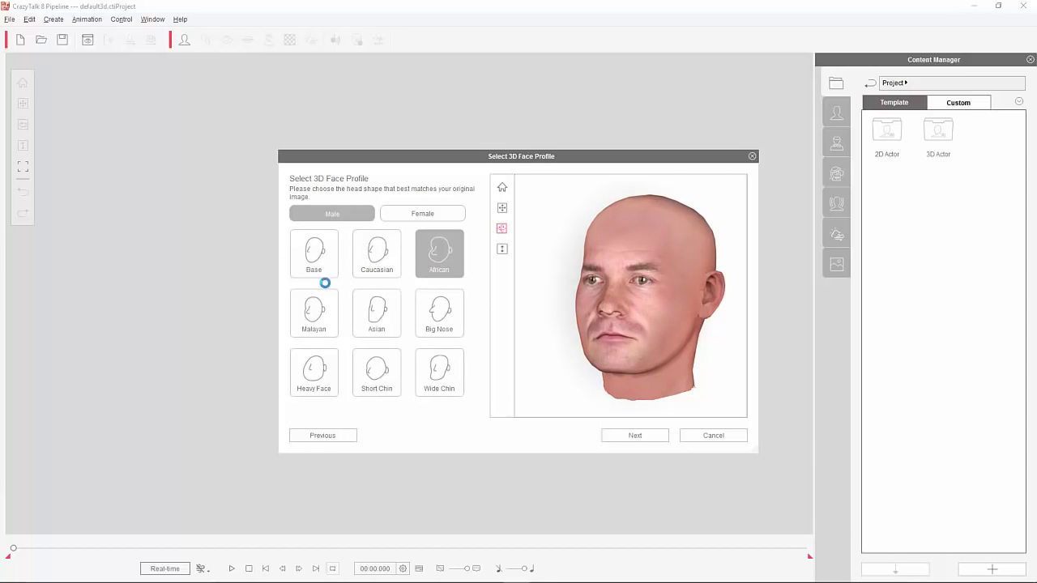
pyautogui.click(316, 260)
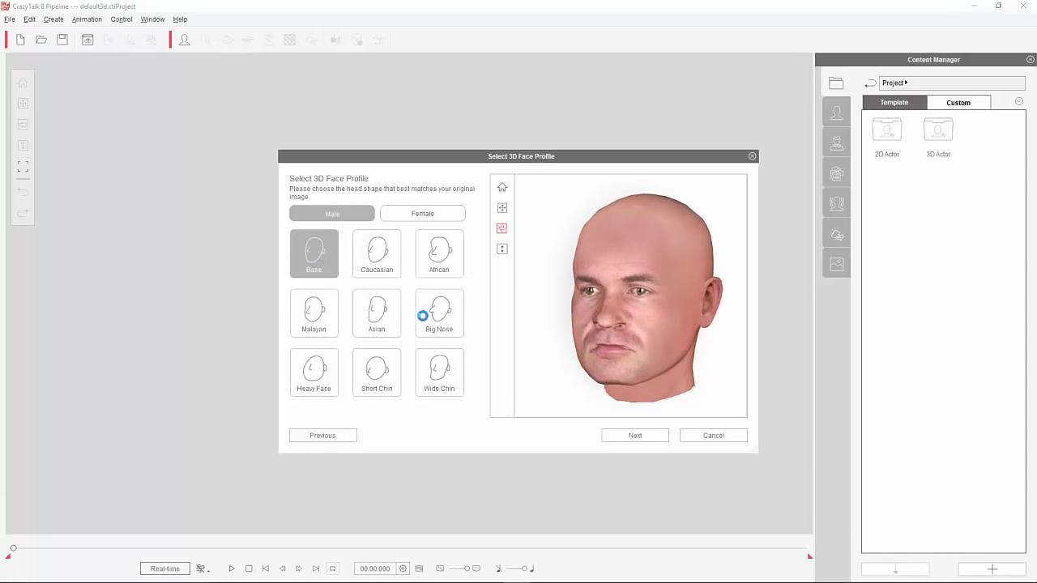
# Step: Apply the Caucasian face profile to the male head
pyautogui.click(366, 247)
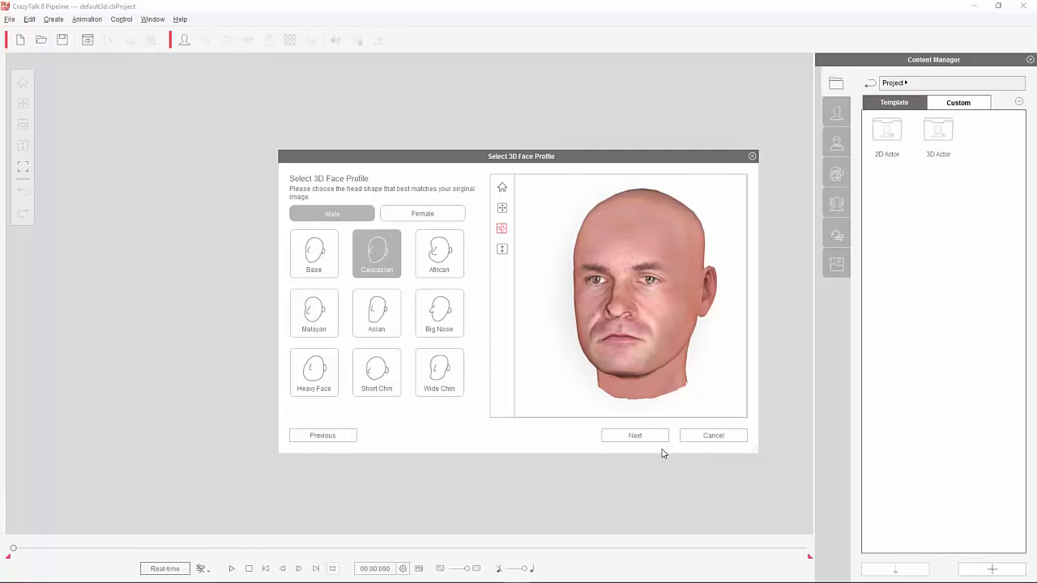
# Step: Proceed to front fitting and align the right eyebrow curve, eye corners and lower eyelid points with the photo
pyautogui.click(635, 435)
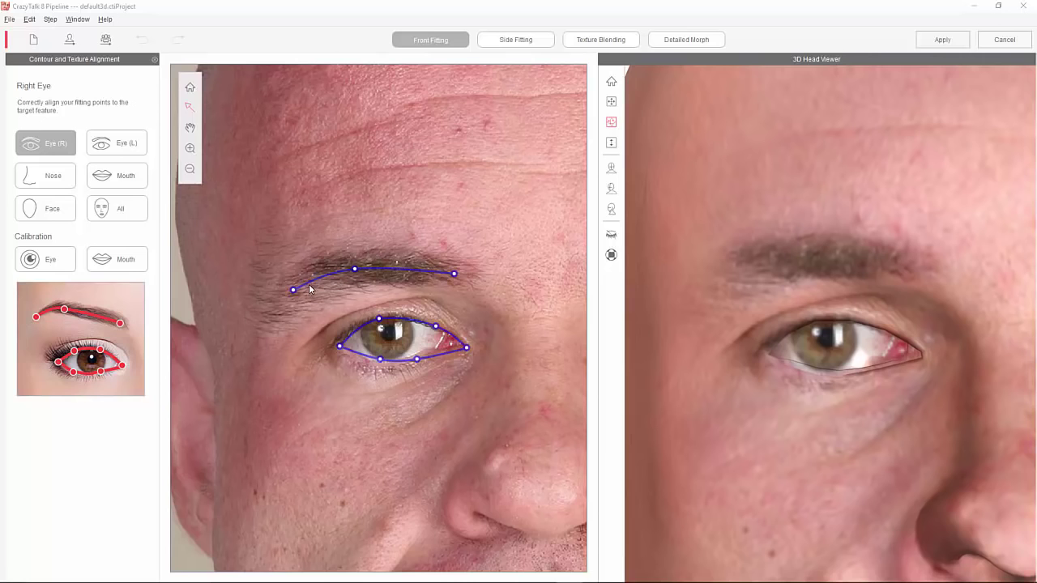
pyautogui.moveTo(320, 282)
pyautogui.mouseDown()
pyautogui.moveTo(324, 267)
pyautogui.moveTo(324, 289)
pyautogui.moveTo(327, 274)
pyautogui.moveTo(337, 283)
pyautogui.mouseUp()
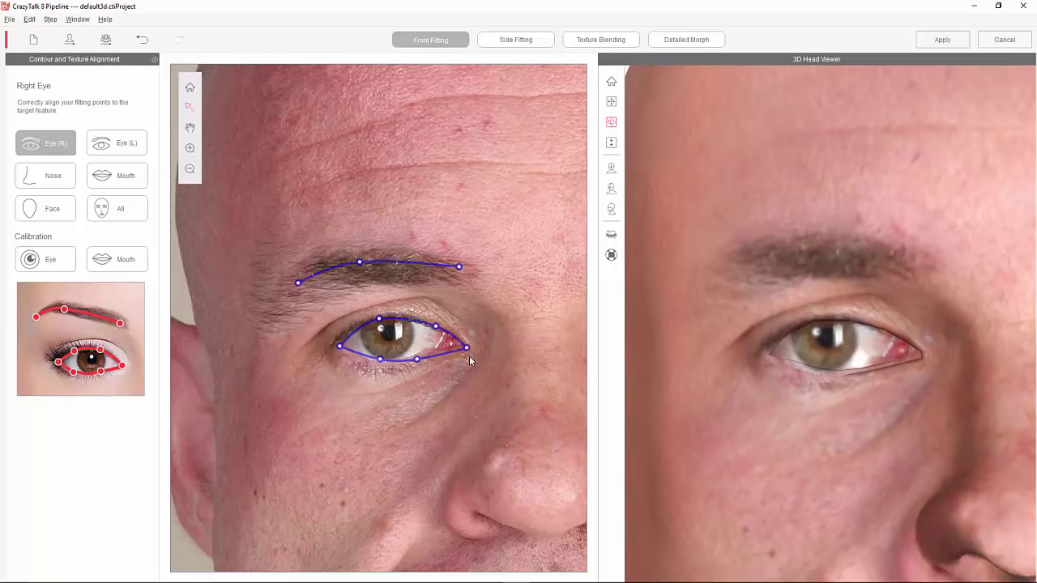
pyautogui.moveTo(469, 346); pyautogui.dragTo(466, 346)
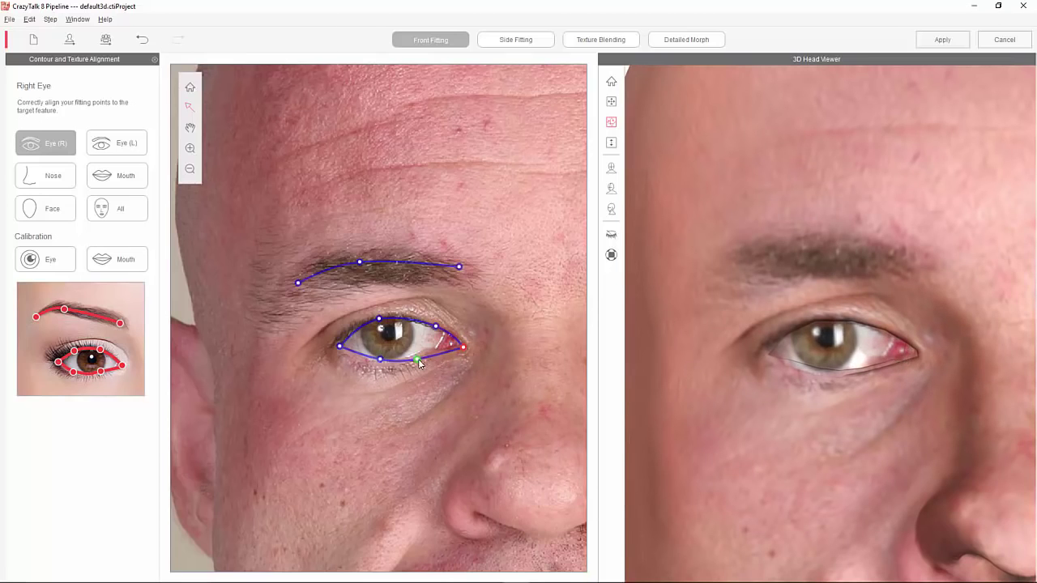
pyautogui.moveTo(418, 359); pyautogui.dragTo(416, 355)
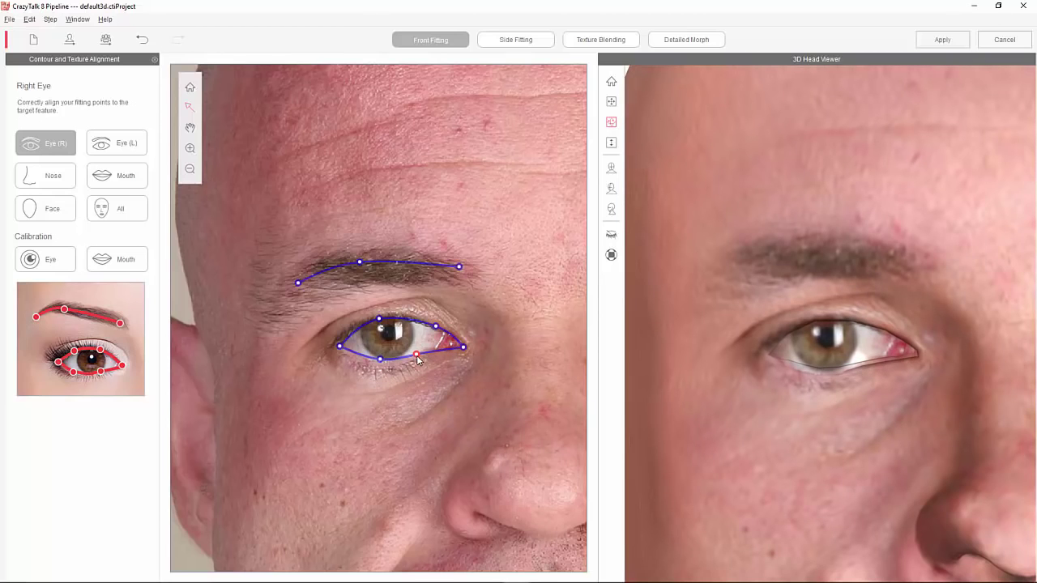
pyautogui.moveTo(417, 355); pyautogui.dragTo(417, 359)
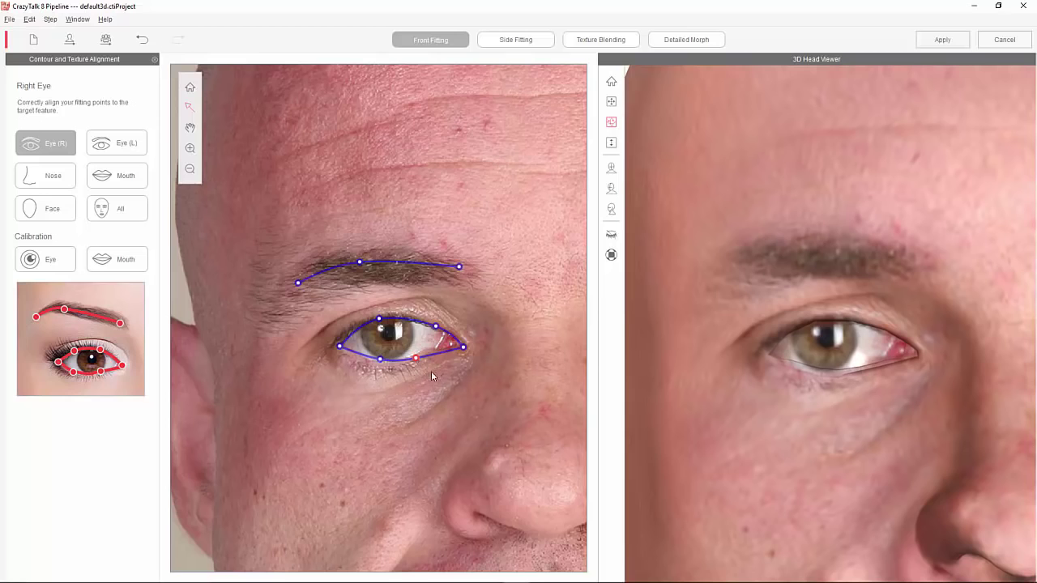
pyautogui.moveTo(379, 359); pyautogui.dragTo(376, 363)
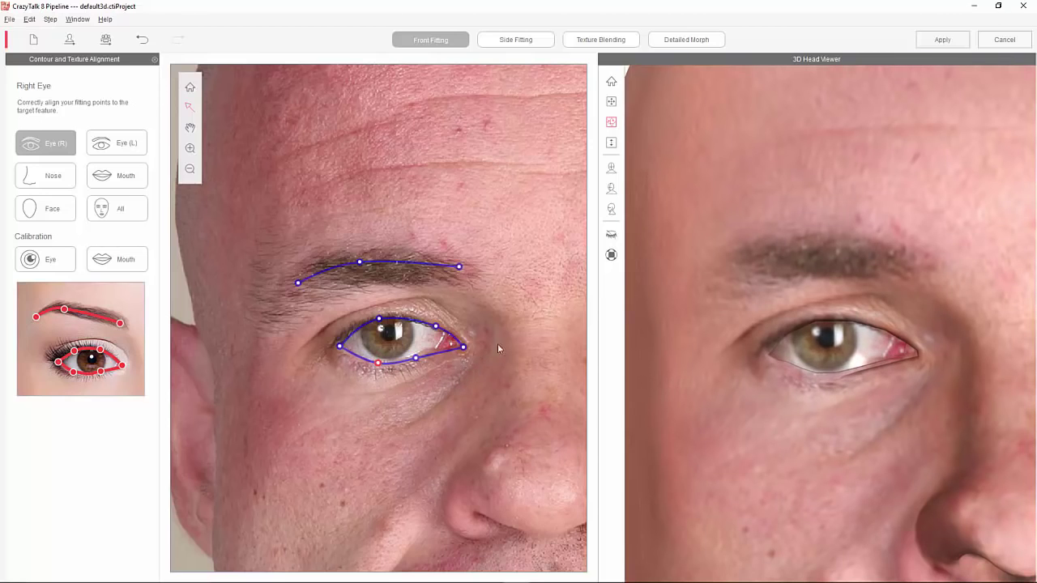
pyautogui.moveTo(422, 358); pyautogui.dragTo(420, 360)
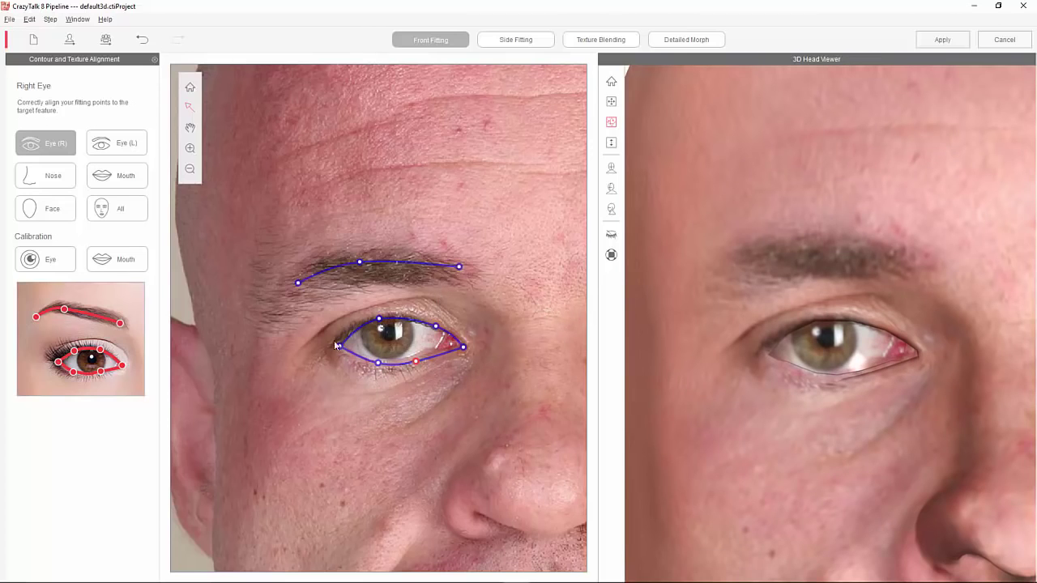
pyautogui.moveTo(337, 348); pyautogui.dragTo(338, 349)
# Step: Align the left eye's corner and lower eyelid points with the photo and raise the left eyebrow curve onto the brow
pyautogui.click(136, 147)
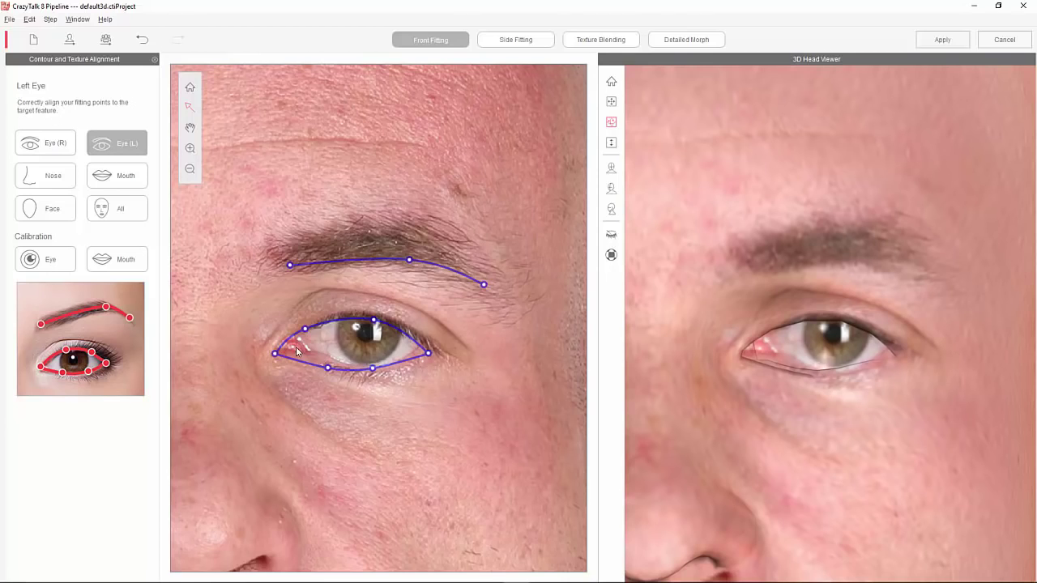
pyautogui.moveTo(275, 353); pyautogui.dragTo(331, 360)
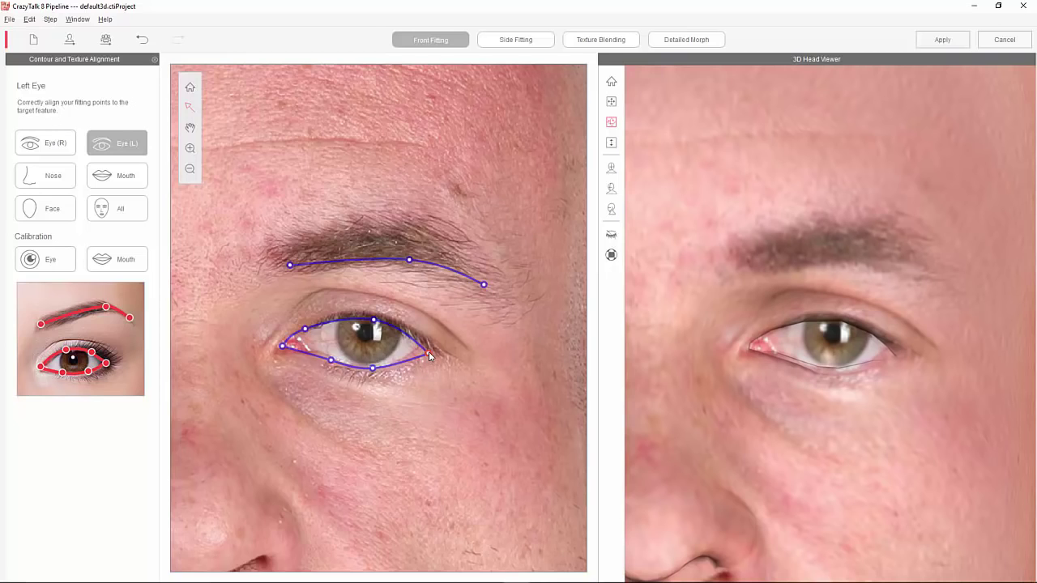
pyautogui.moveTo(429, 357); pyautogui.dragTo(424, 348)
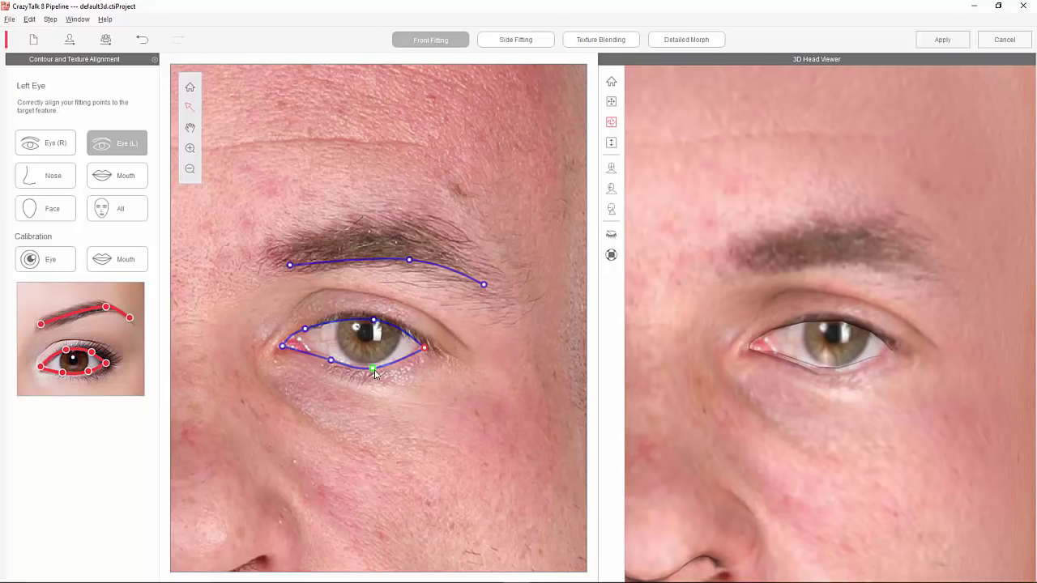
pyautogui.moveTo(373, 369); pyautogui.dragTo(377, 370)
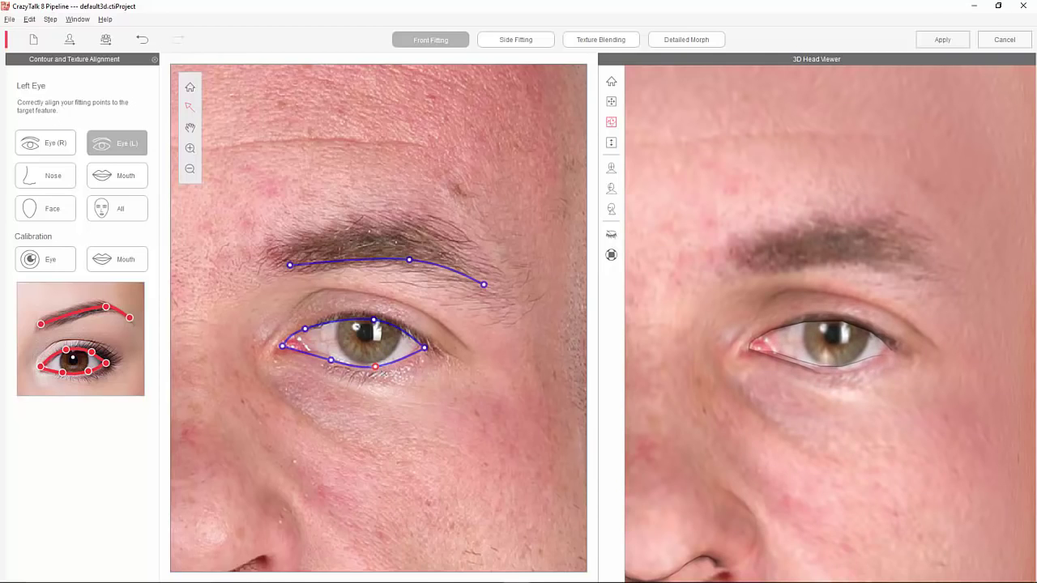
pyautogui.moveTo(346, 263); pyautogui.dragTo(346, 255)
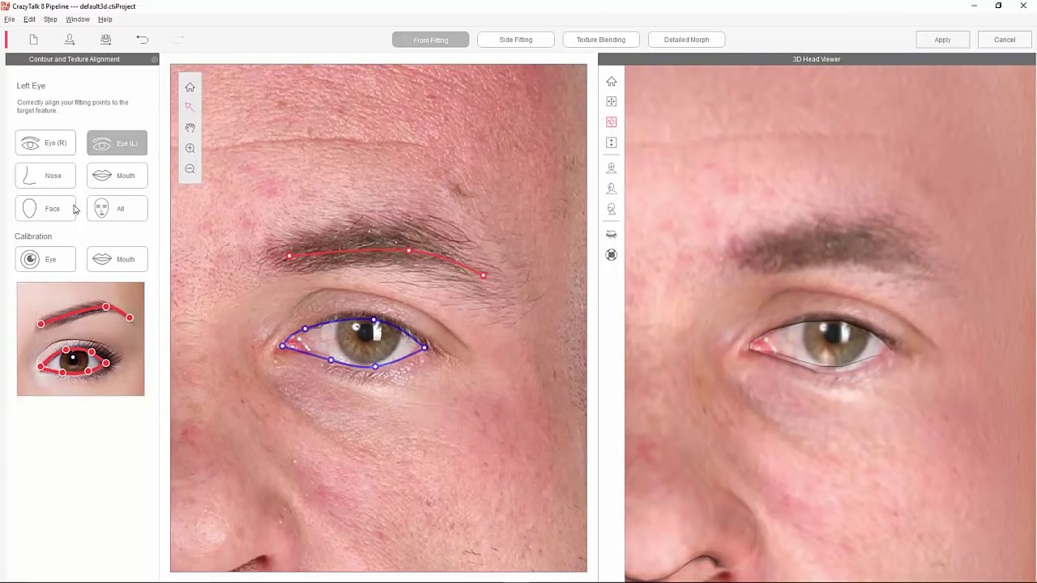
# Step: Fit the nose contour to the photo by adjusting the nostril wings, nostril bases, nose base and nose tip points
pyautogui.click(59, 178)
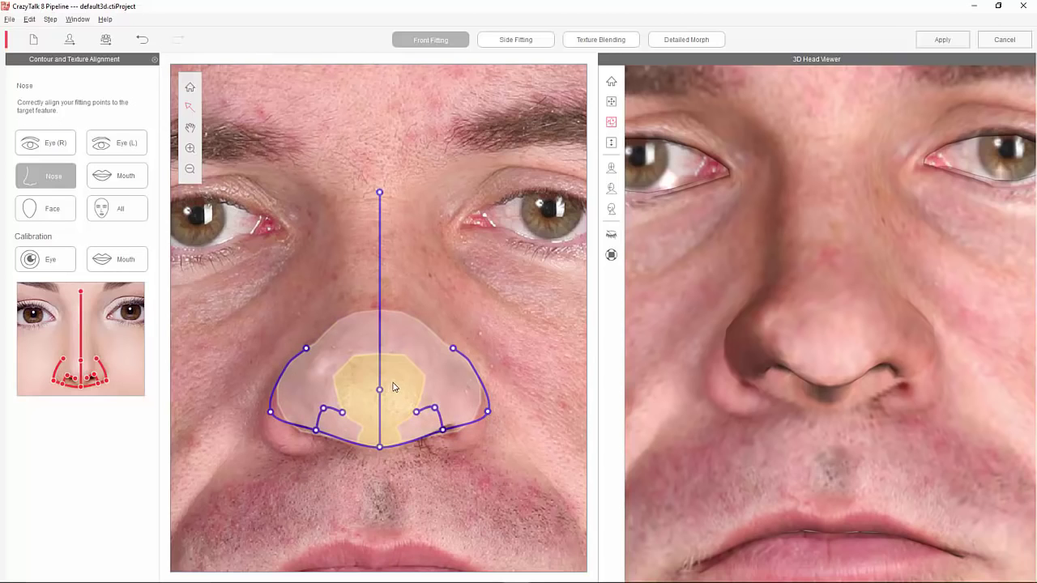
pyautogui.moveTo(393, 382); pyautogui.dragTo(416, 380)
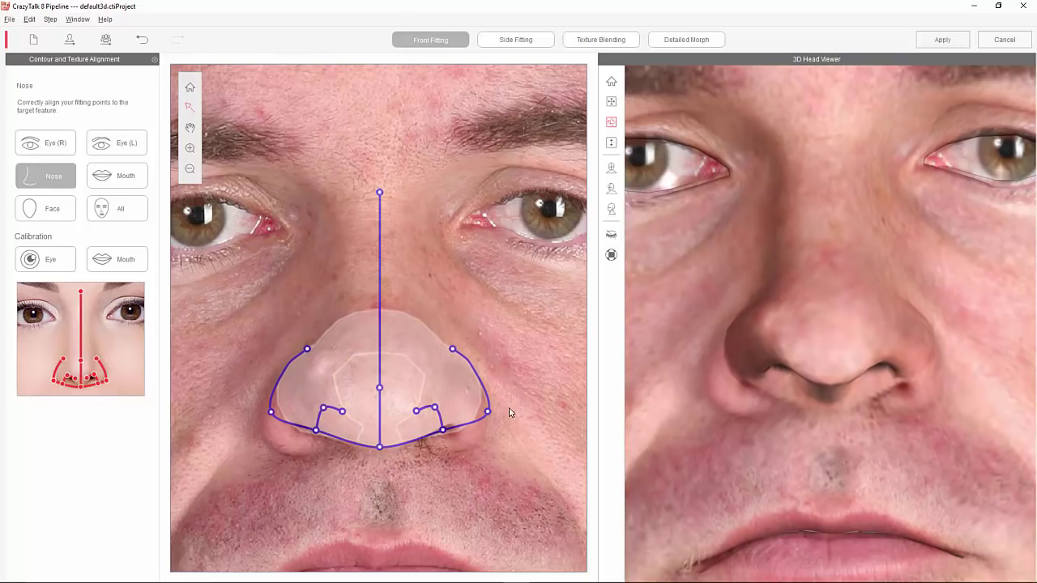
pyautogui.moveTo(438, 380)
pyautogui.mouseDown()
pyautogui.moveTo(464, 395)
pyautogui.moveTo(451, 403)
pyautogui.moveTo(445, 384)
pyautogui.mouseUp()
pyautogui.moveTo(272, 412); pyautogui.dragTo(312, 456)
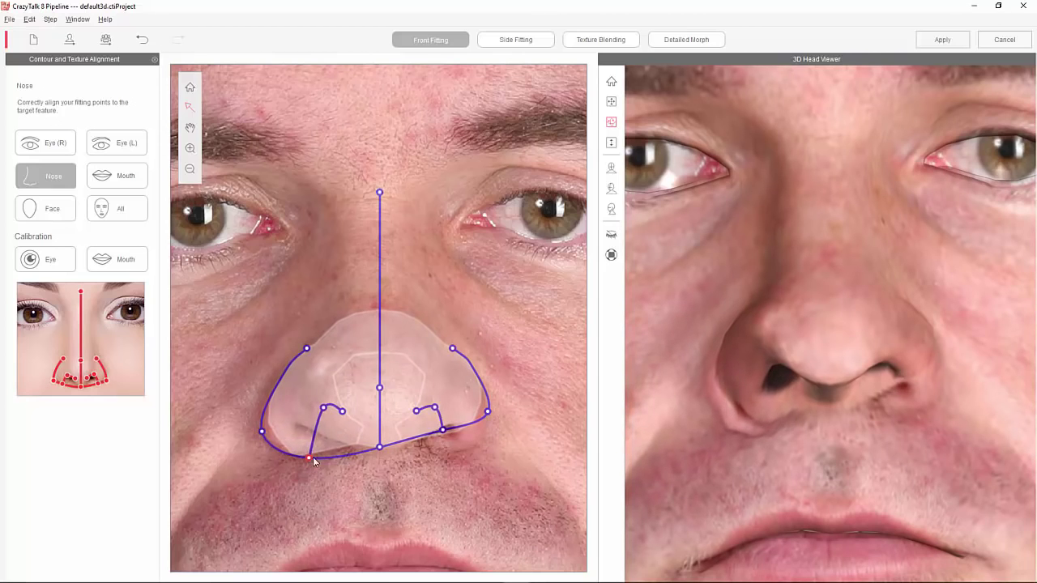
pyautogui.moveTo(444, 435); pyautogui.dragTo(438, 452)
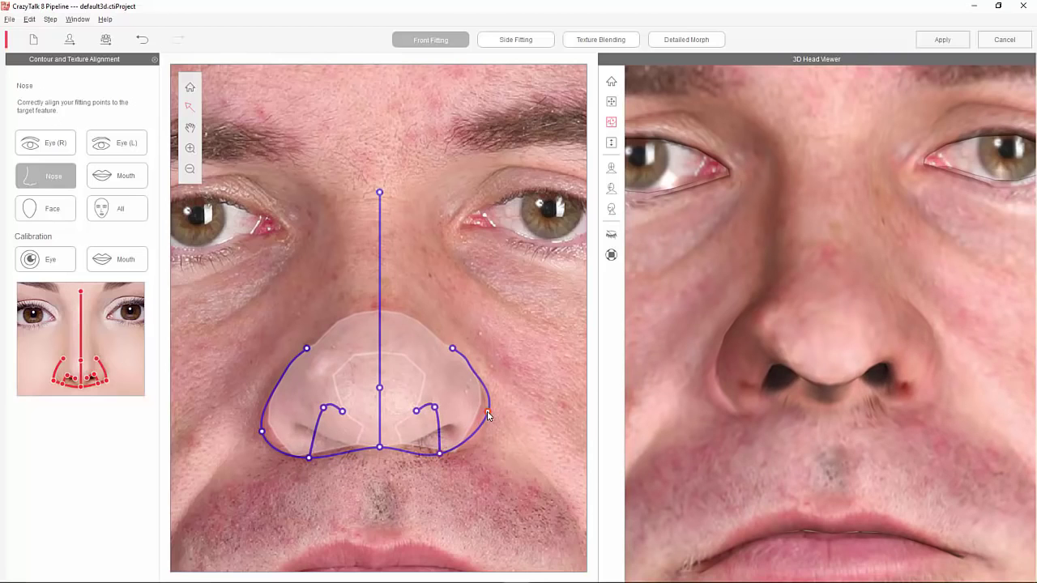
pyautogui.moveTo(487, 417); pyautogui.dragTo(487, 429)
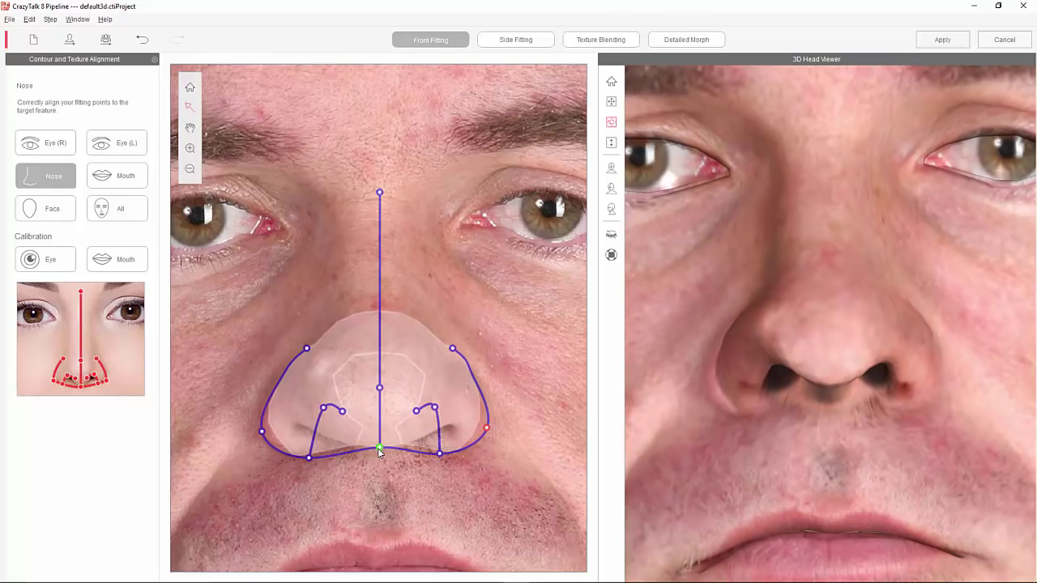
pyautogui.moveTo(381, 451); pyautogui.dragTo(382, 453)
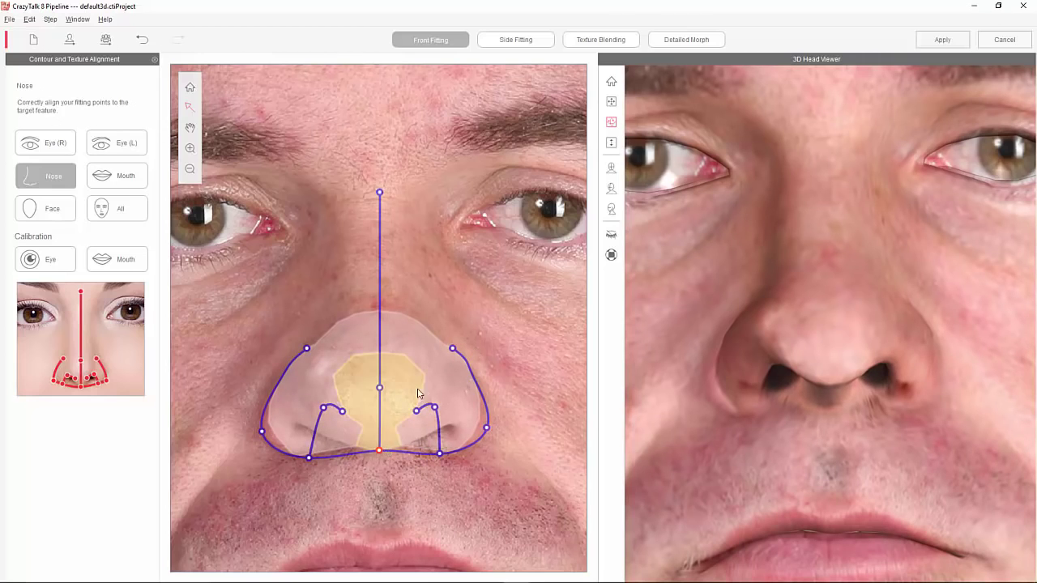
pyautogui.click(380, 390)
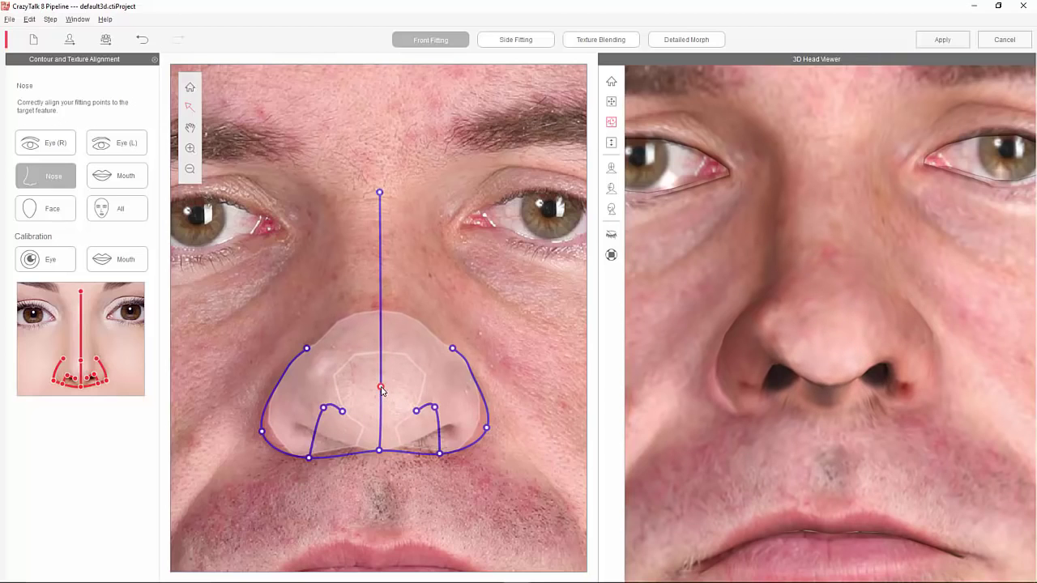
pyautogui.click(308, 348)
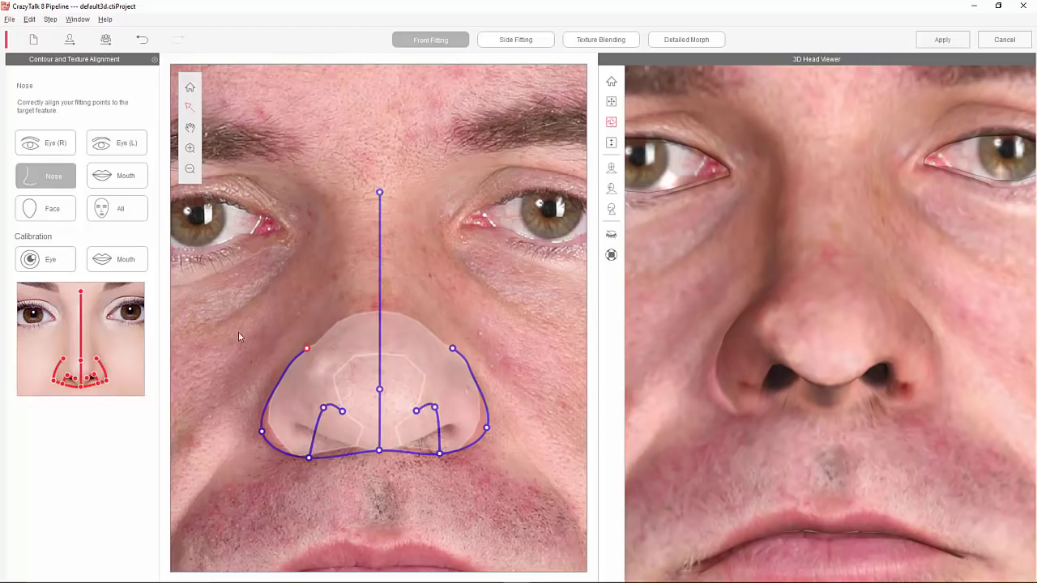
# Step: Lower the mouth contour's upper-lip points toward the lip and align both mouth corners with the photo
pyautogui.click(121, 183)
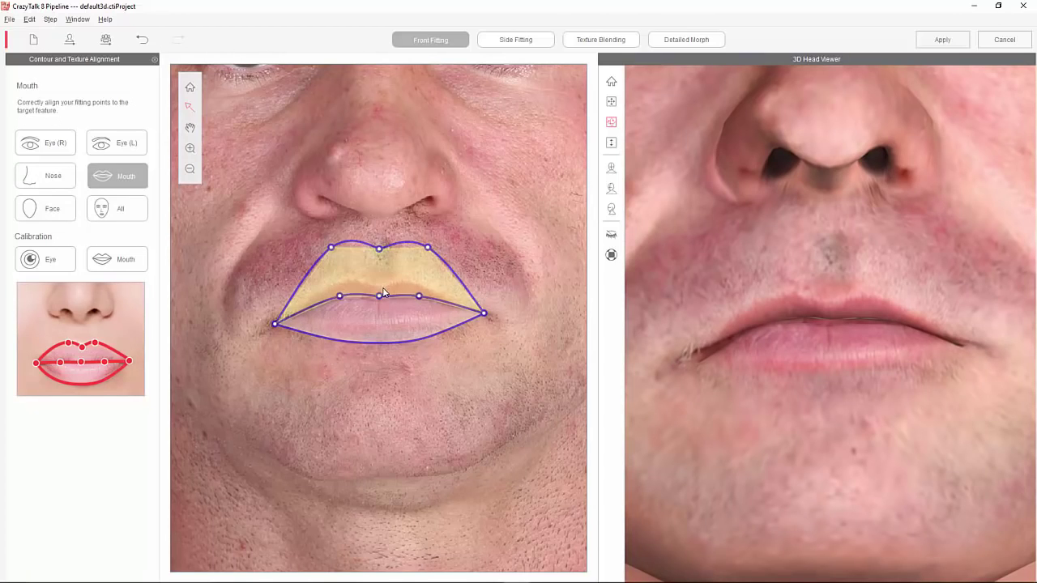
pyautogui.moveTo(330, 247); pyautogui.dragTo(334, 258)
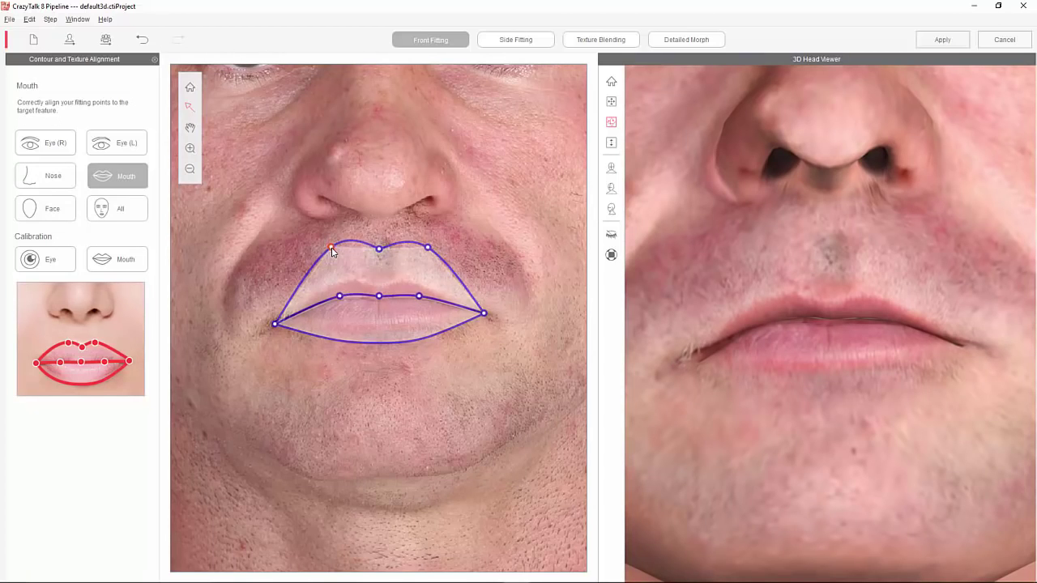
pyautogui.moveTo(428, 248); pyautogui.dragTo(379, 259)
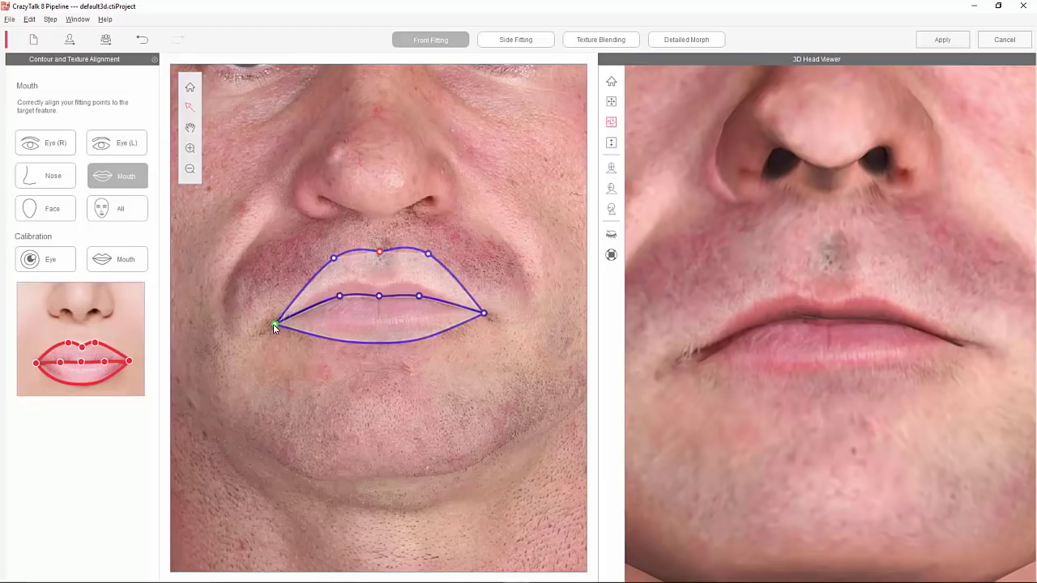
pyautogui.moveTo(274, 324); pyautogui.dragTo(274, 320)
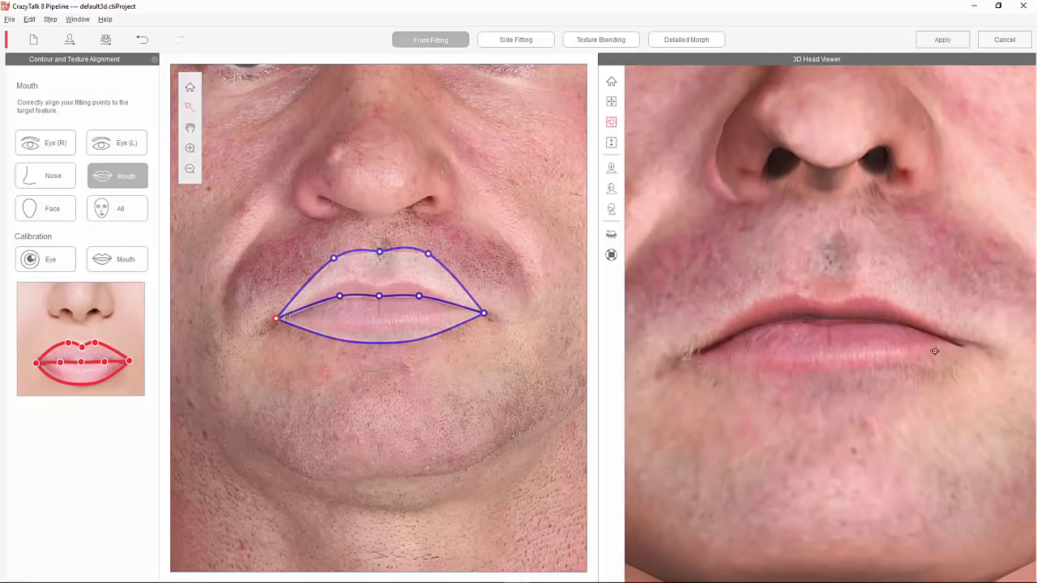
pyautogui.moveTo(486, 312); pyautogui.dragTo(486, 309)
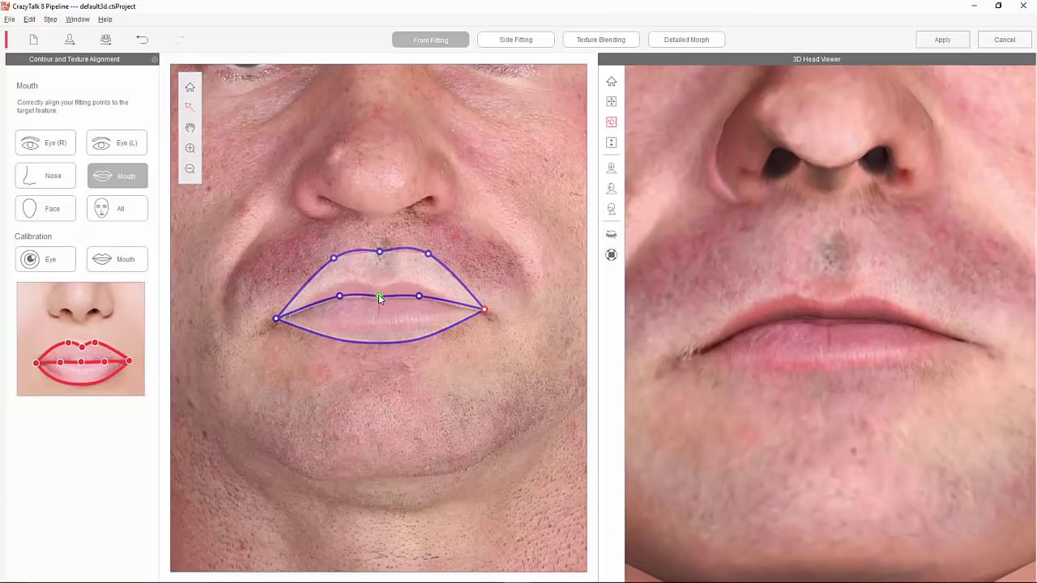
# Step: Lower the three middle points of the mouth's parting line onto the lip seam and check the mouth on the 3D head
pyautogui.moveTo(380, 297); pyautogui.dragTo(379, 302)
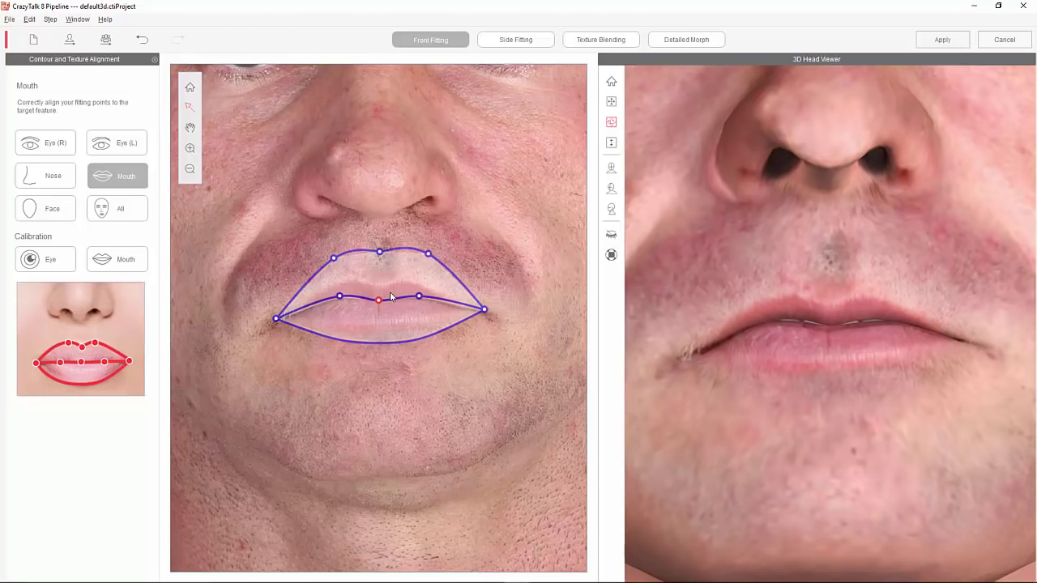
pyautogui.scroll(1, 390, 297)
pyautogui.scroll(3, 389, 298)
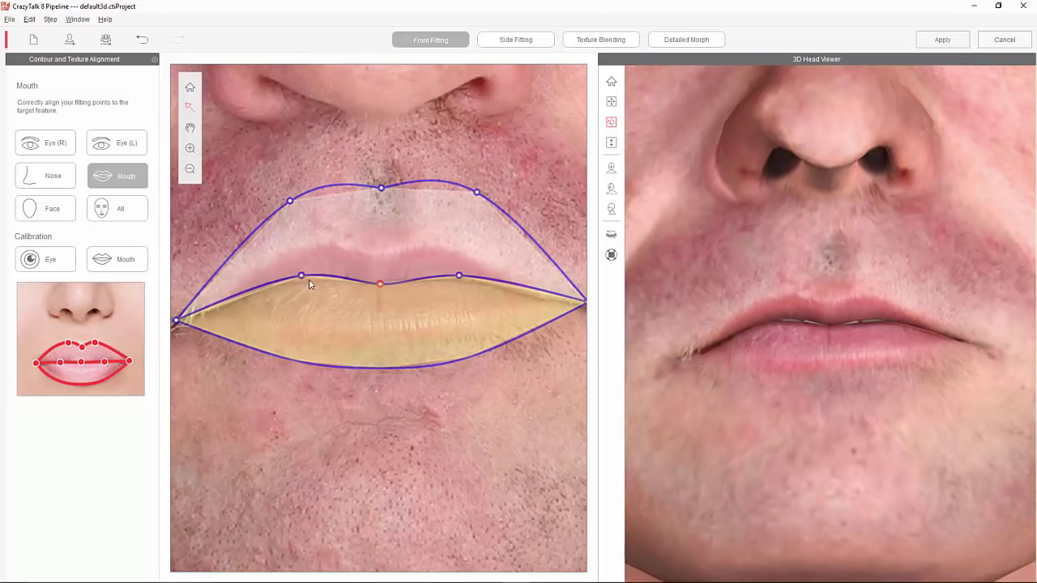
pyautogui.moveTo(301, 276); pyautogui.dragTo(300, 281)
pyautogui.moveTo(456, 276); pyautogui.dragTo(456, 282)
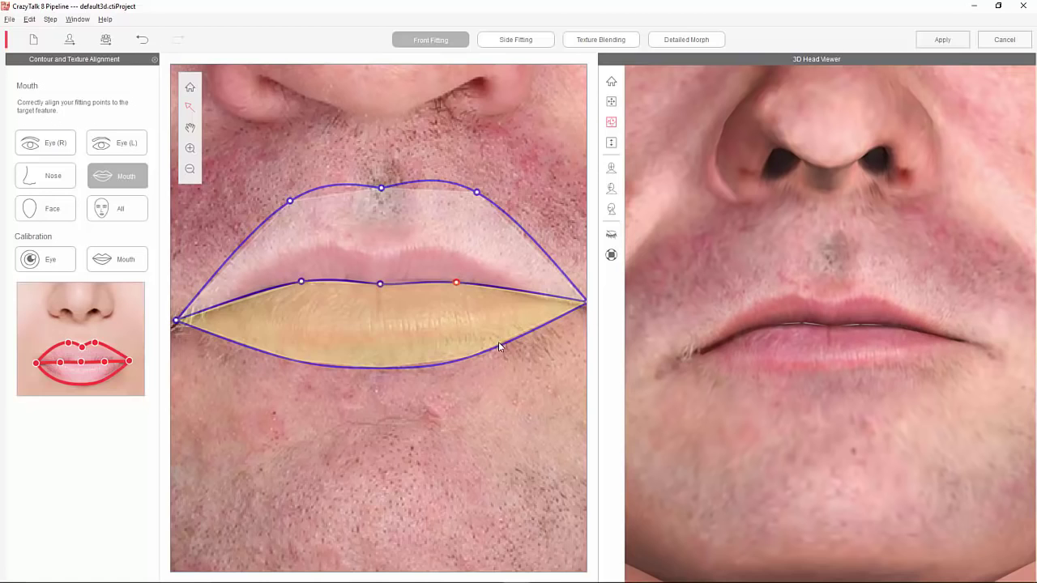
pyautogui.moveTo(783, 411); pyautogui.dragTo(834, 448)
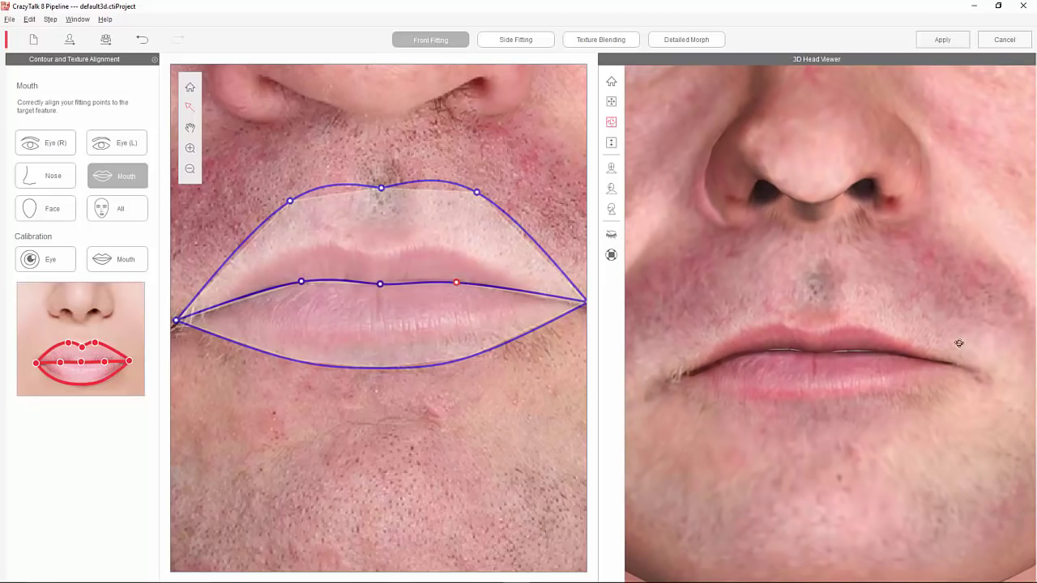
pyautogui.moveTo(959, 343); pyautogui.dragTo(771, 407)
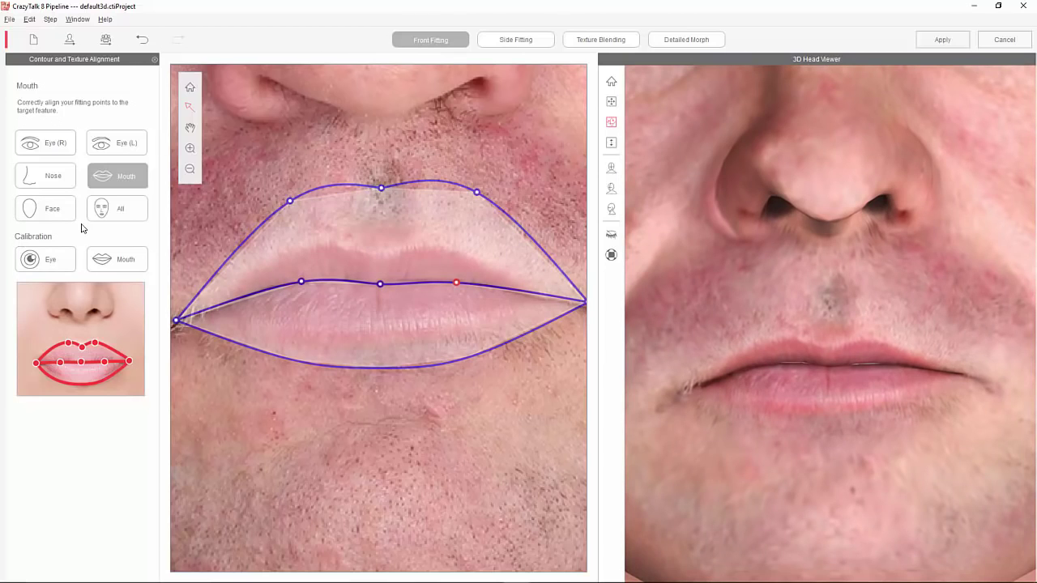
# Step: Raise the face contour's forehead curve toward the top of the skull and move both outer ear curves outward onto the ear edges
pyautogui.click(56, 211)
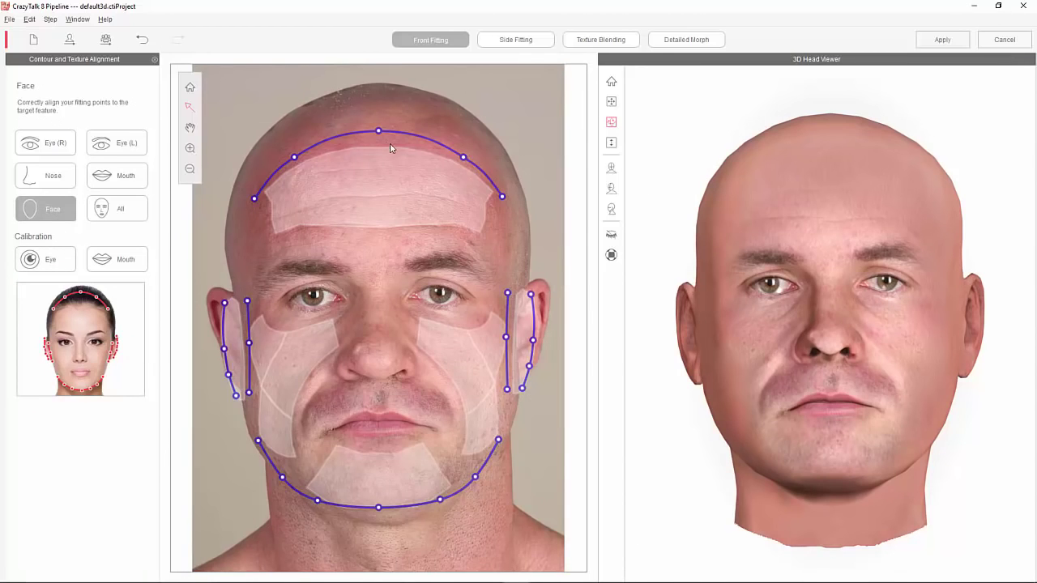
pyautogui.moveTo(408, 133); pyautogui.dragTo(405, 104)
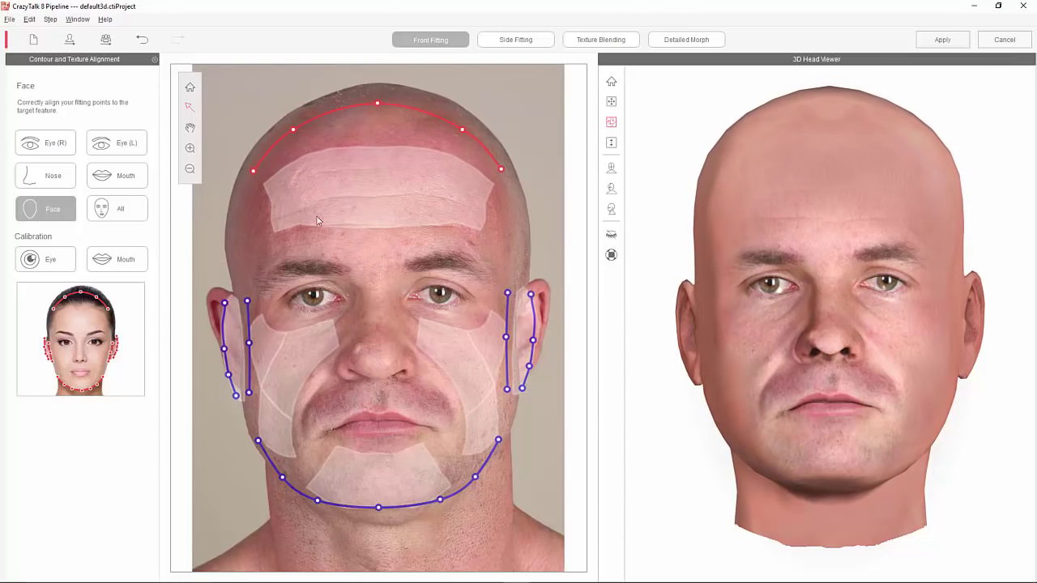
pyautogui.moveTo(369, 198); pyautogui.dragTo(374, 172)
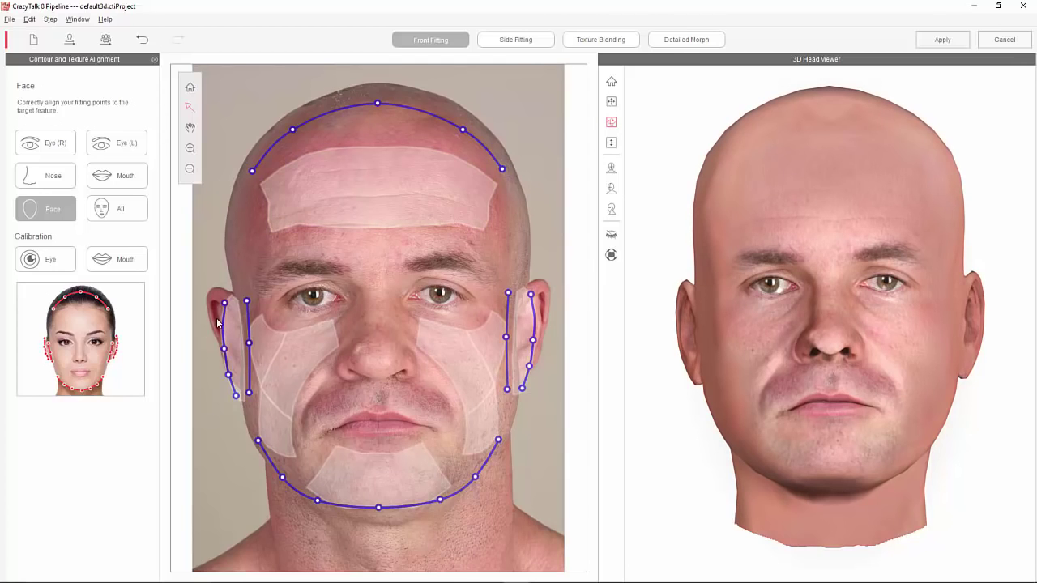
pyautogui.moveTo(224, 322); pyautogui.dragTo(213, 321)
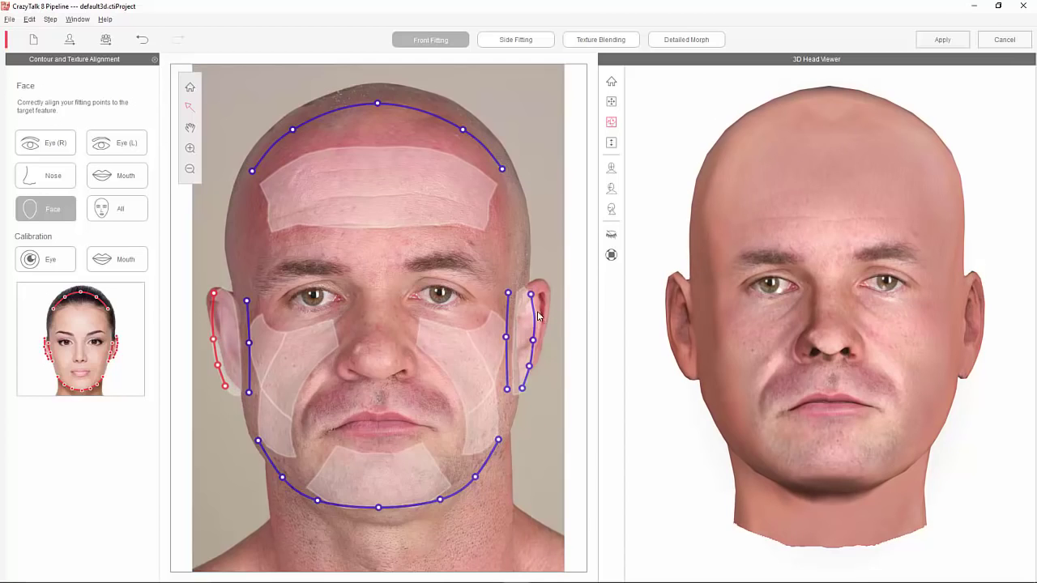
pyautogui.moveTo(535, 317); pyautogui.dragTo(543, 310)
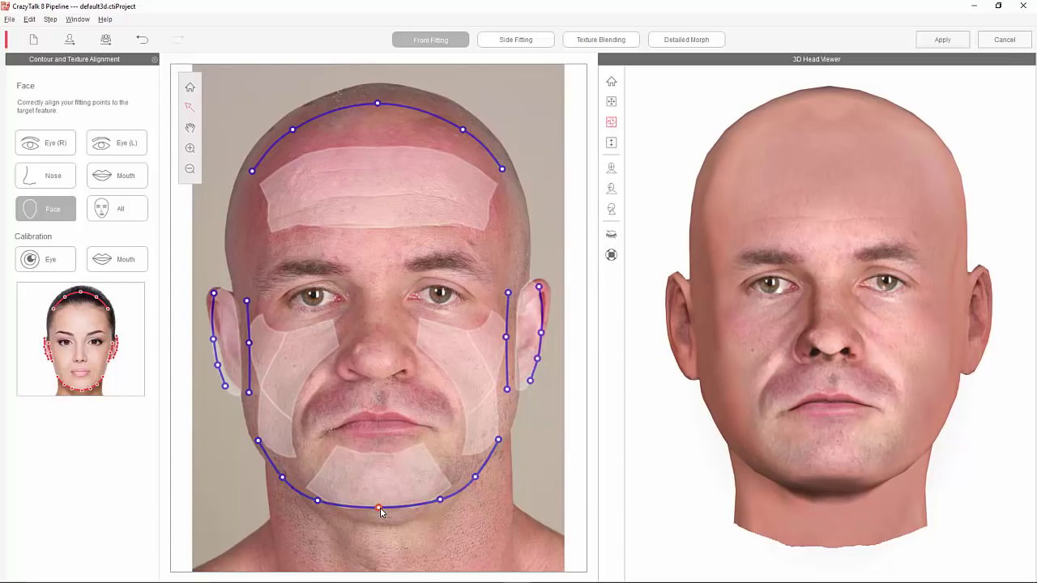
# Step: Lower the face contour's chin point onto the chin edge and move the middle points of both inner ear lines outward
pyautogui.moveTo(380, 511); pyautogui.dragTo(384, 519)
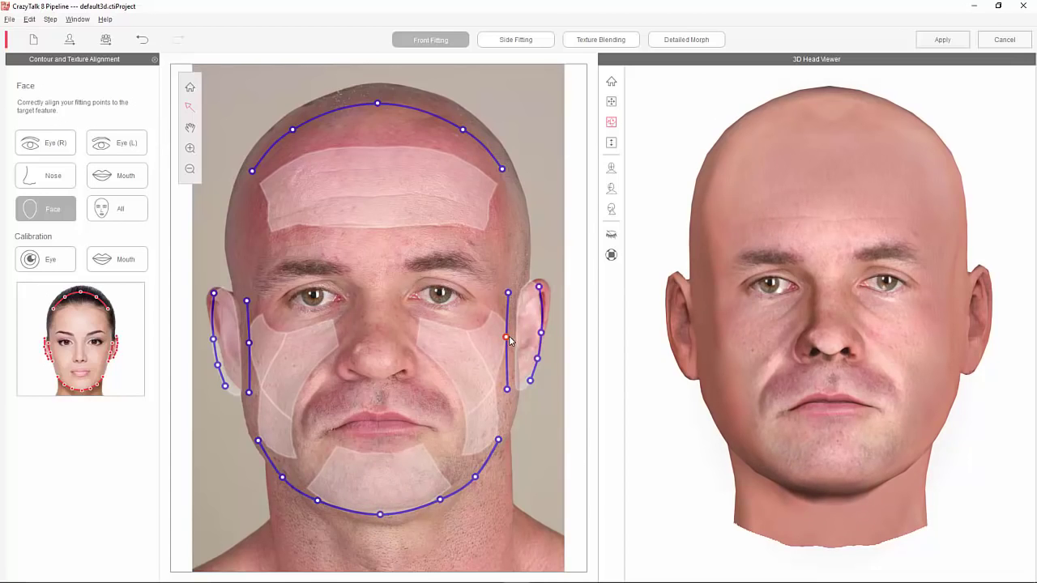
pyautogui.moveTo(509, 337); pyautogui.dragTo(513, 337)
pyautogui.moveTo(249, 345); pyautogui.dragTo(246, 343)
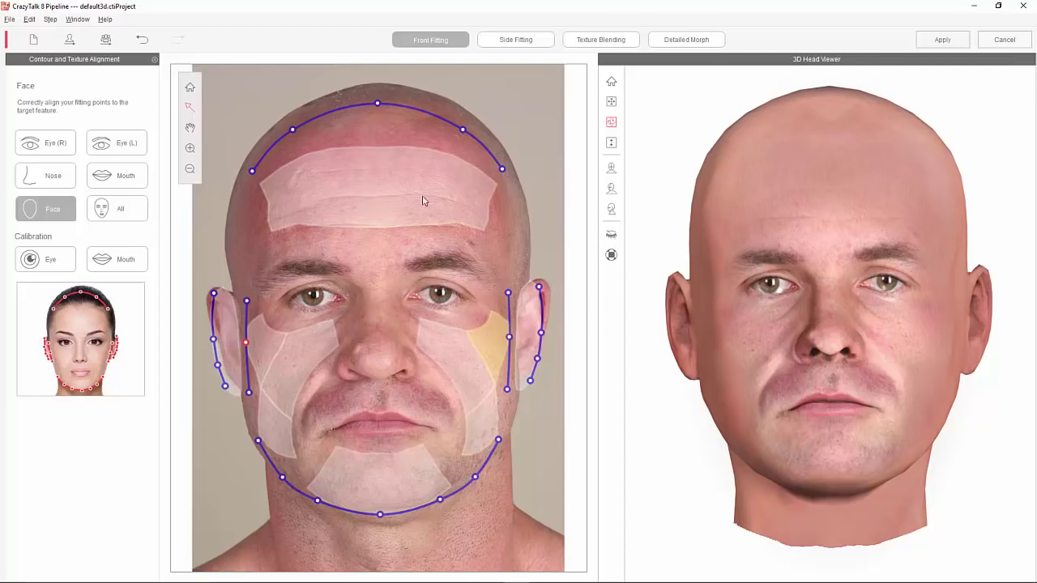
# Step: Adjust the forehead curve's height to sit slightly lower on the skull and check the 3D head from several angles
pyautogui.moveTo(415, 107); pyautogui.dragTo(415, 102)
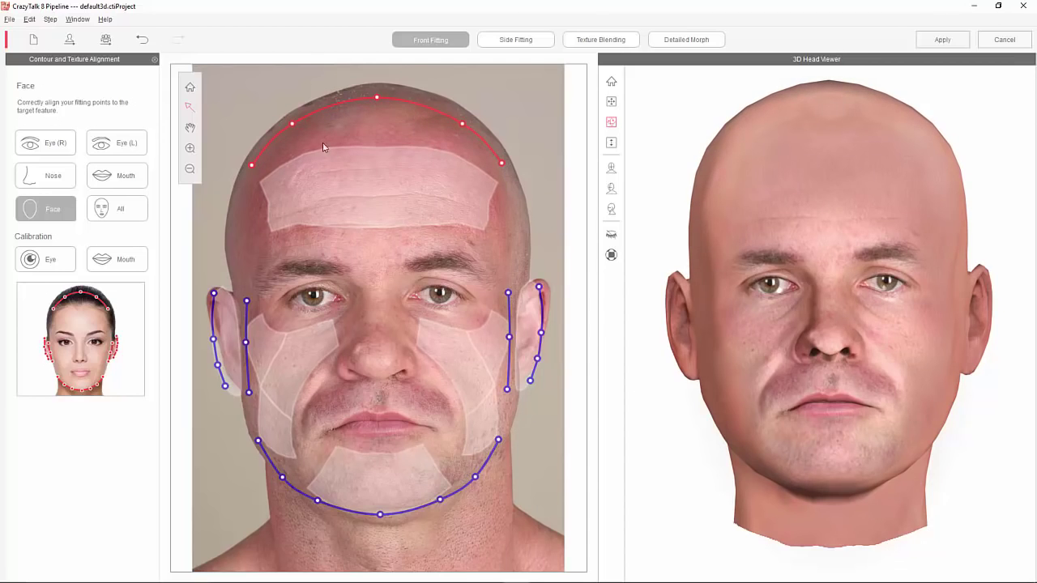
pyautogui.moveTo(847, 377); pyautogui.dragTo(563, 336)
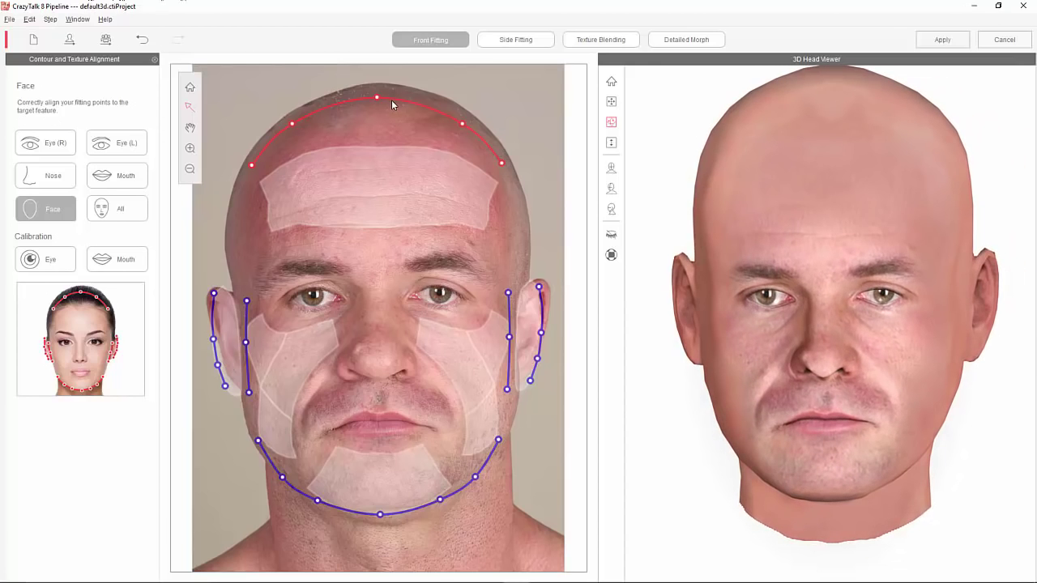
pyautogui.moveTo(391, 100); pyautogui.dragTo(395, 116)
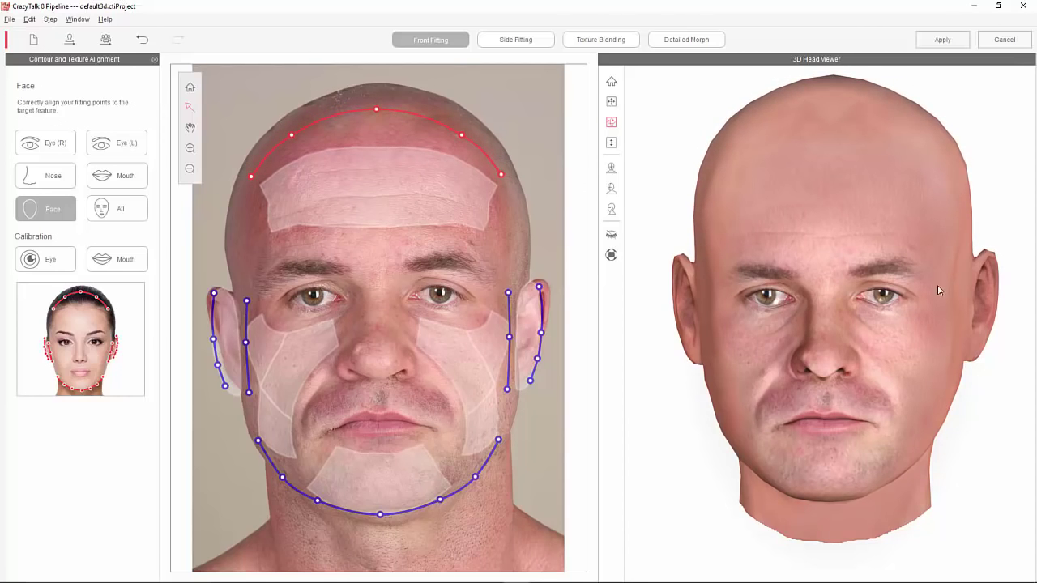
pyautogui.moveTo(825, 280); pyautogui.dragTo(499, 190)
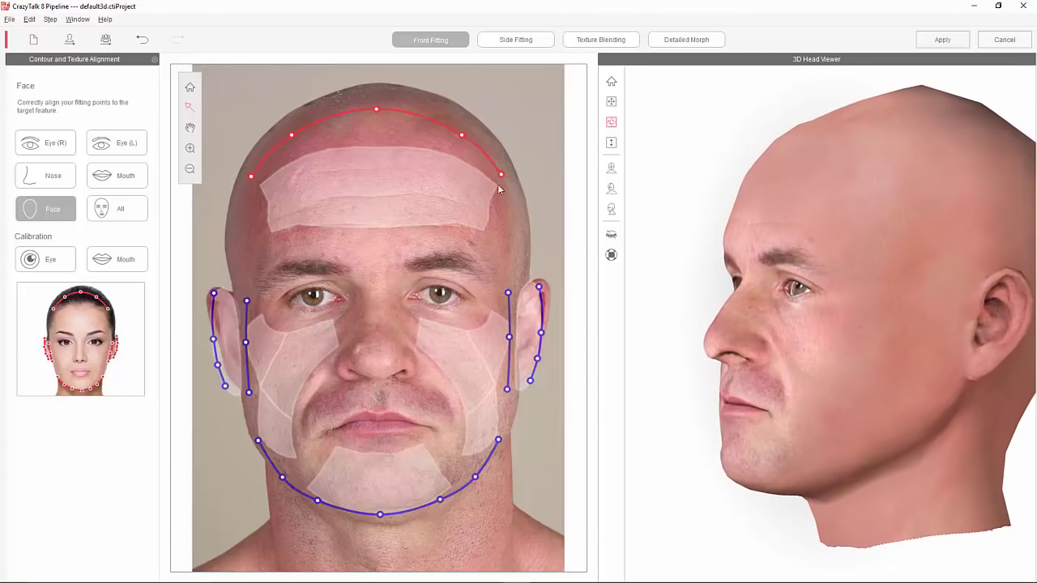
pyautogui.moveTo(847, 301); pyautogui.dragTo(606, 344)
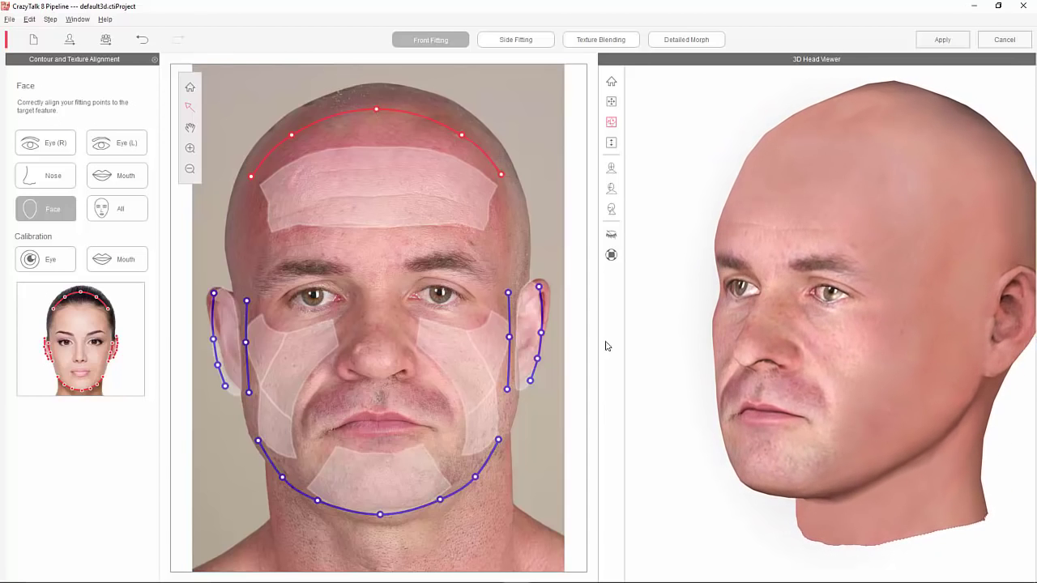
pyautogui.moveTo(823, 328); pyautogui.dragTo(861, 402)
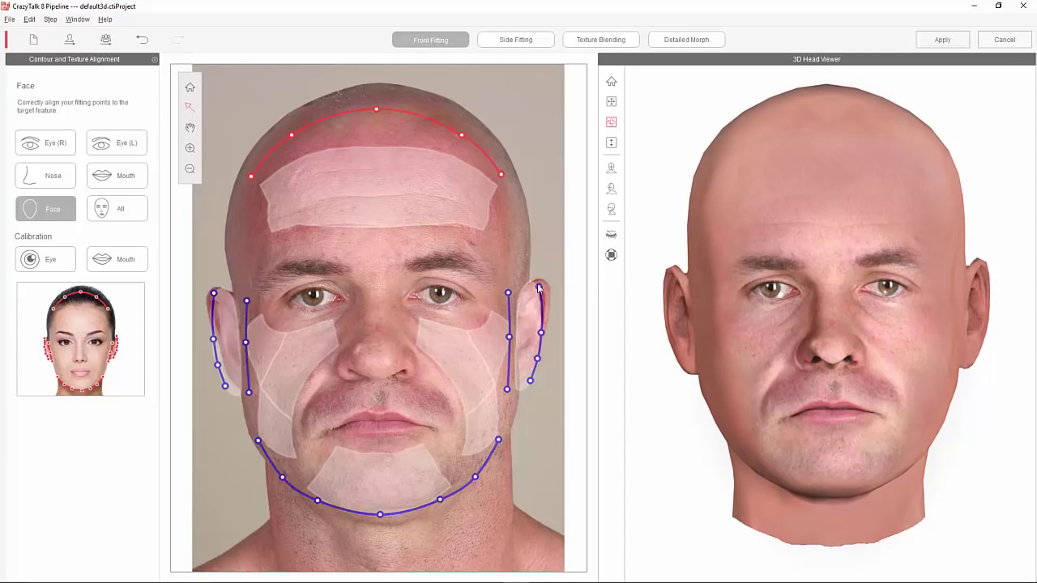
# Step: Move the uppermost points of both outer ear curves outward onto the ear edges
pyautogui.moveTo(540, 288); pyautogui.dragTo(543, 284)
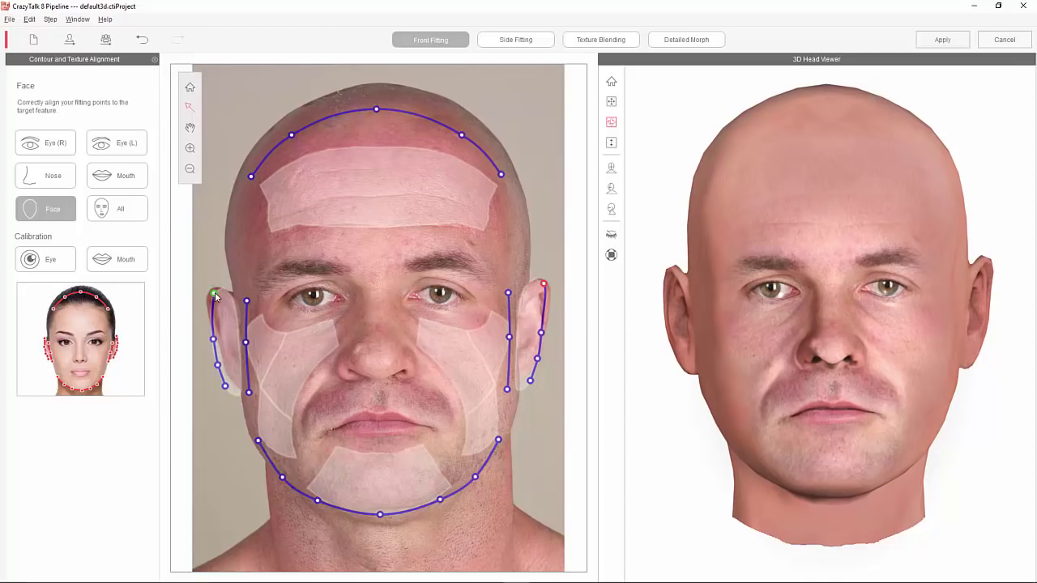
pyautogui.moveTo(214, 294); pyautogui.dragTo(207, 293)
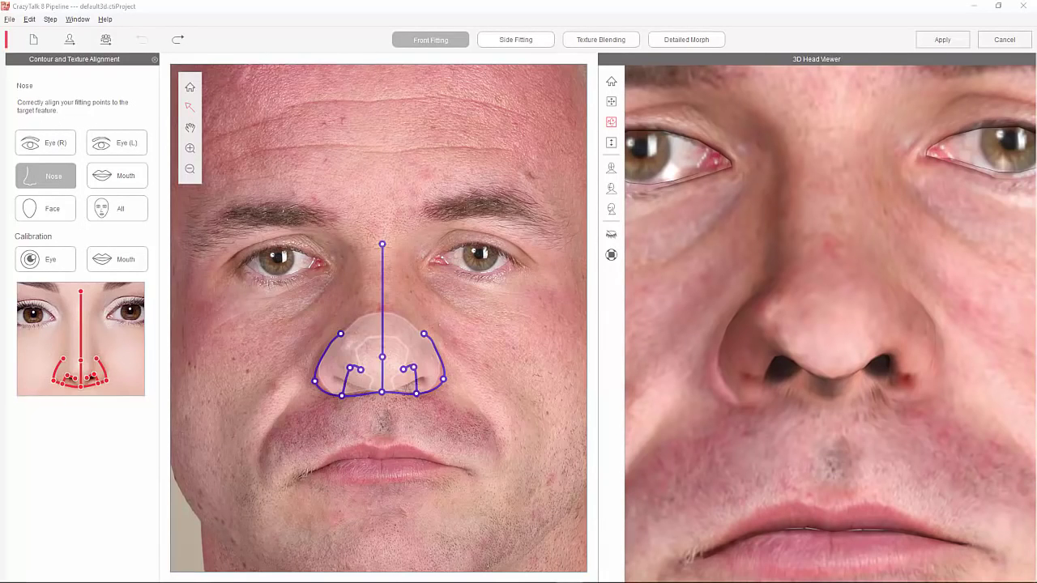
# Step: Move the nostril base and nostril wing points on the face's right side outward to match the nose in the photo
pyautogui.scroll(2, 849, 376)
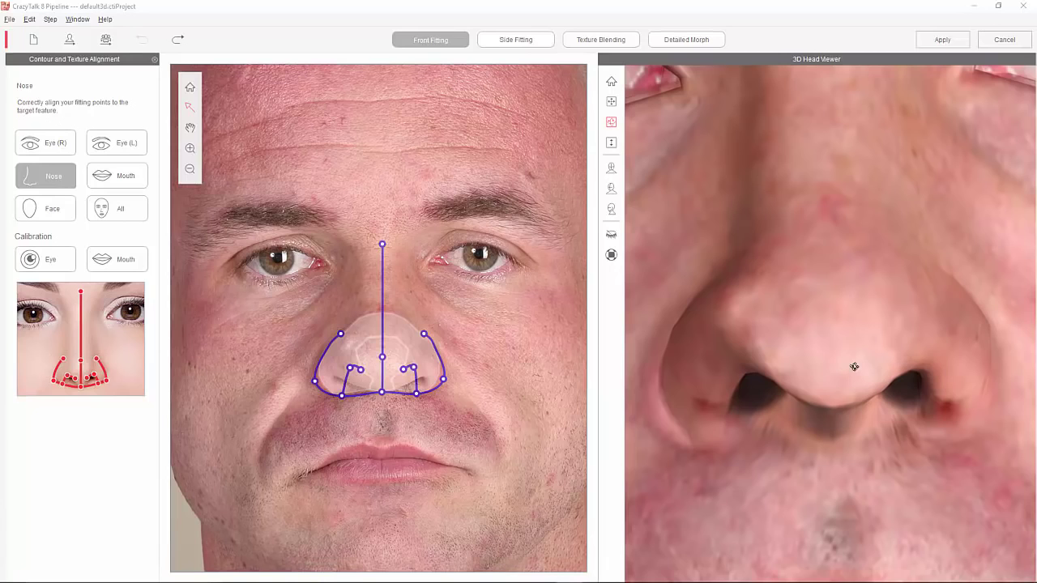
pyautogui.scroll(-2, 853, 367)
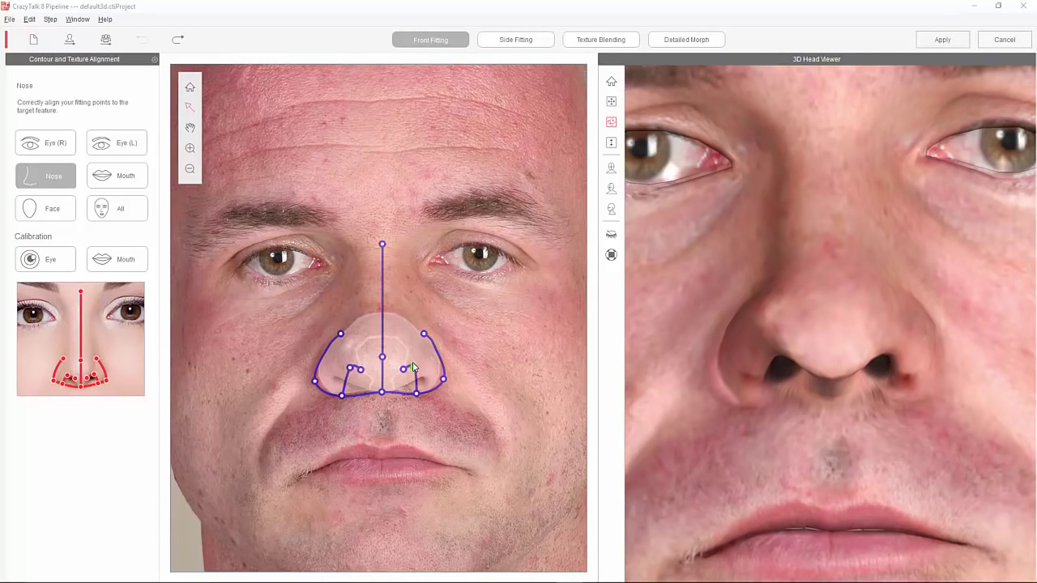
pyautogui.scroll(2, 377, 316)
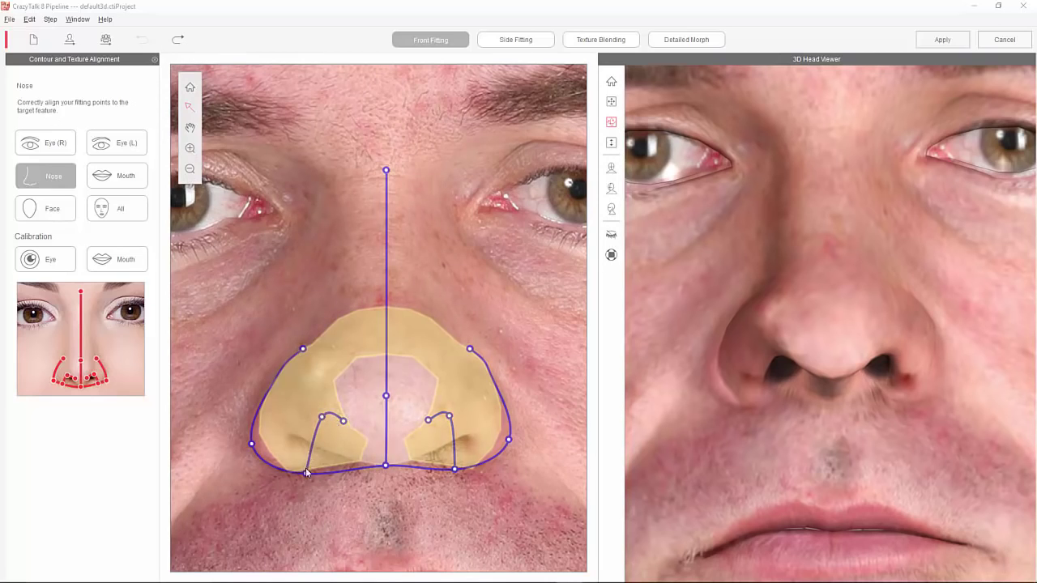
pyautogui.moveTo(306, 473); pyautogui.dragTo(302, 474)
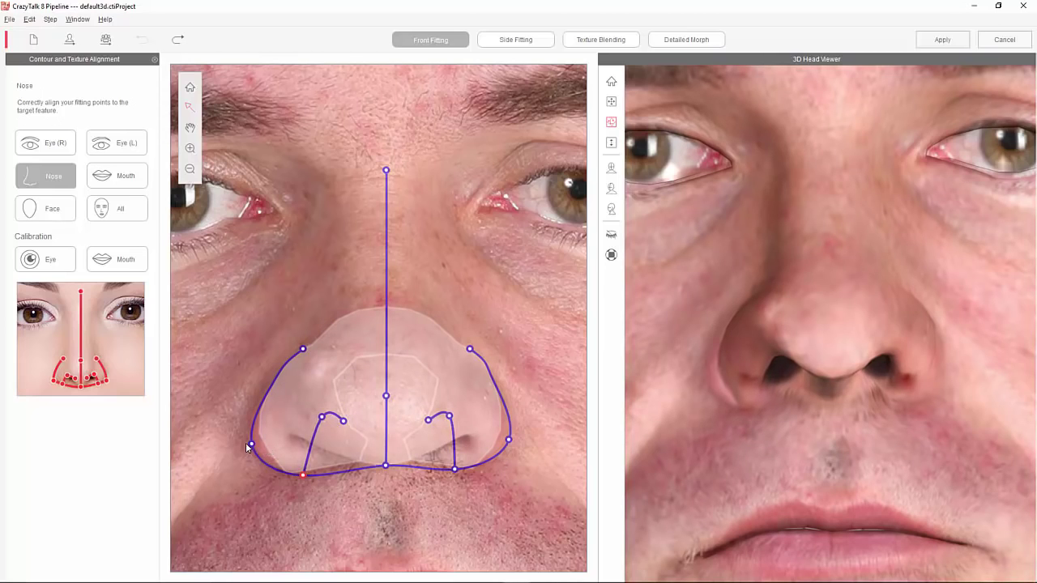
pyautogui.moveTo(250, 444); pyautogui.dragTo(244, 445)
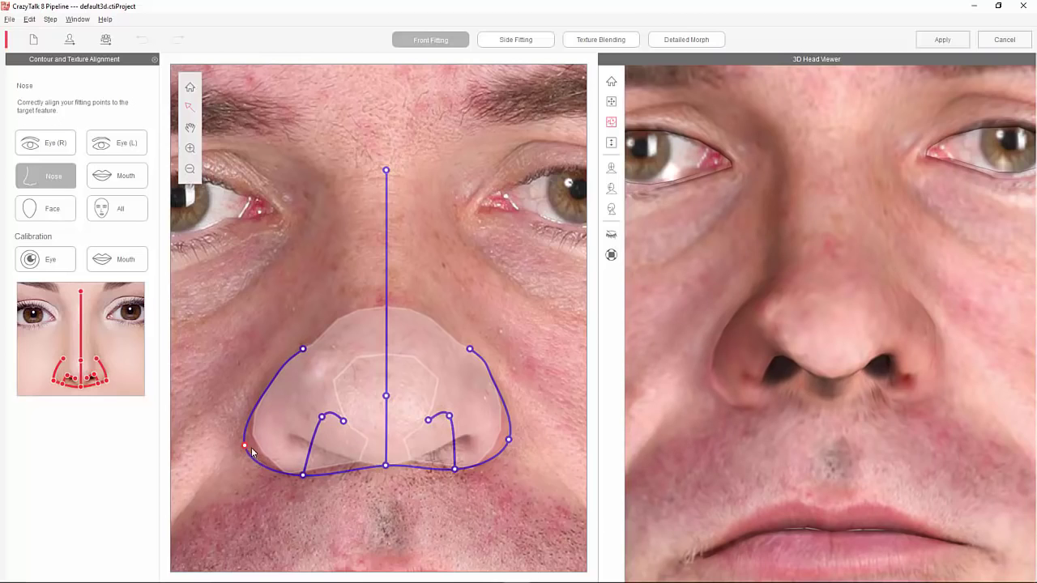
pyautogui.moveTo(246, 446); pyautogui.dragTo(244, 447)
pyautogui.click(302, 476)
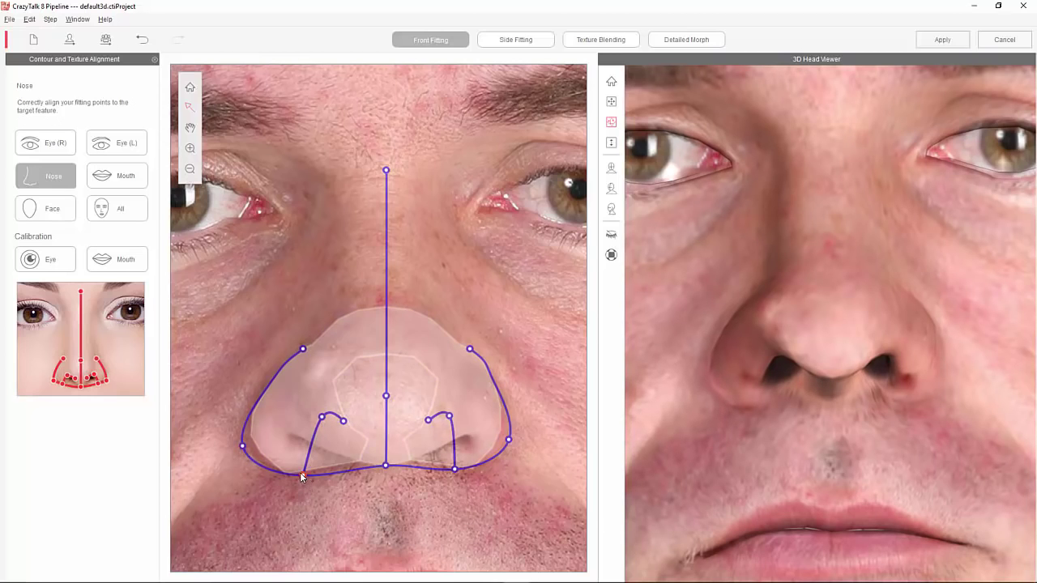
# Step: Reshape both nostril outlines by moving their inner points down onto the nostril openings in the photo
pyautogui.click(321, 419)
pyautogui.moveTo(321, 419); pyautogui.dragTo(333, 459)
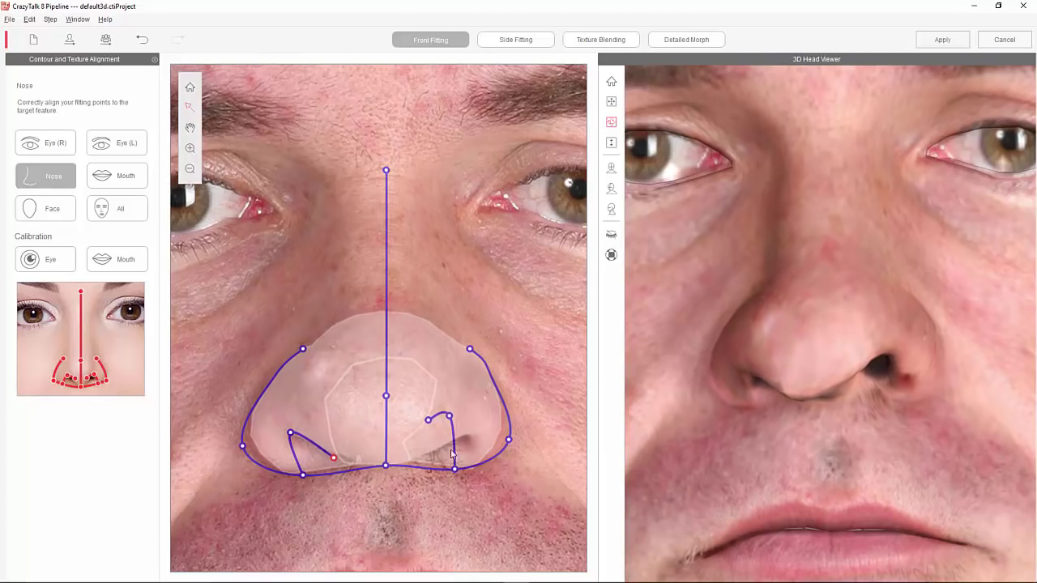
pyautogui.click(450, 418)
pyautogui.moveTo(450, 418); pyautogui.dragTo(477, 448)
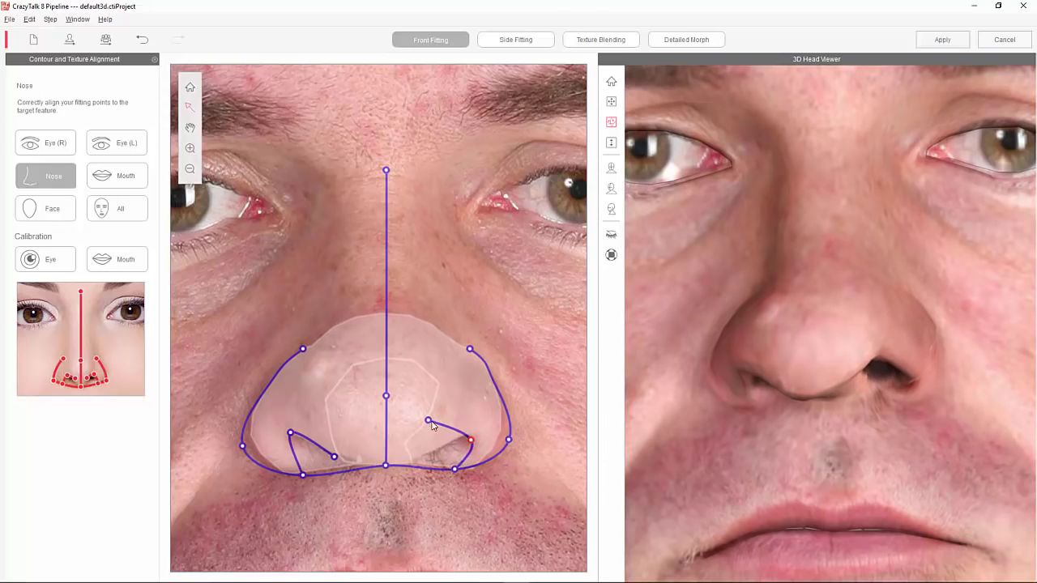
pyautogui.moveTo(429, 423); pyautogui.dragTo(452, 442)
pyautogui.click(456, 469)
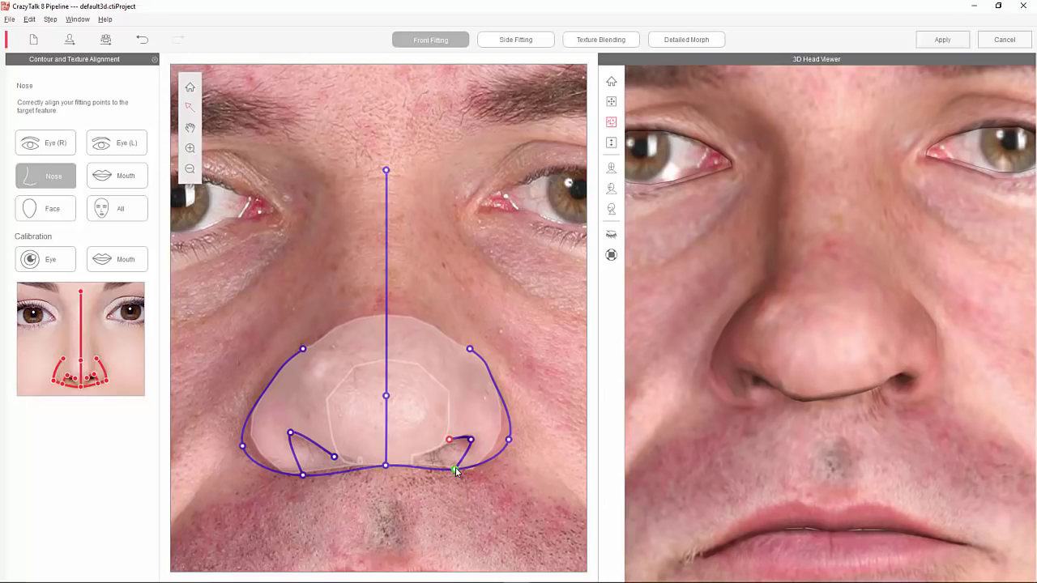
pyautogui.moveTo(450, 441); pyautogui.dragTo(445, 443)
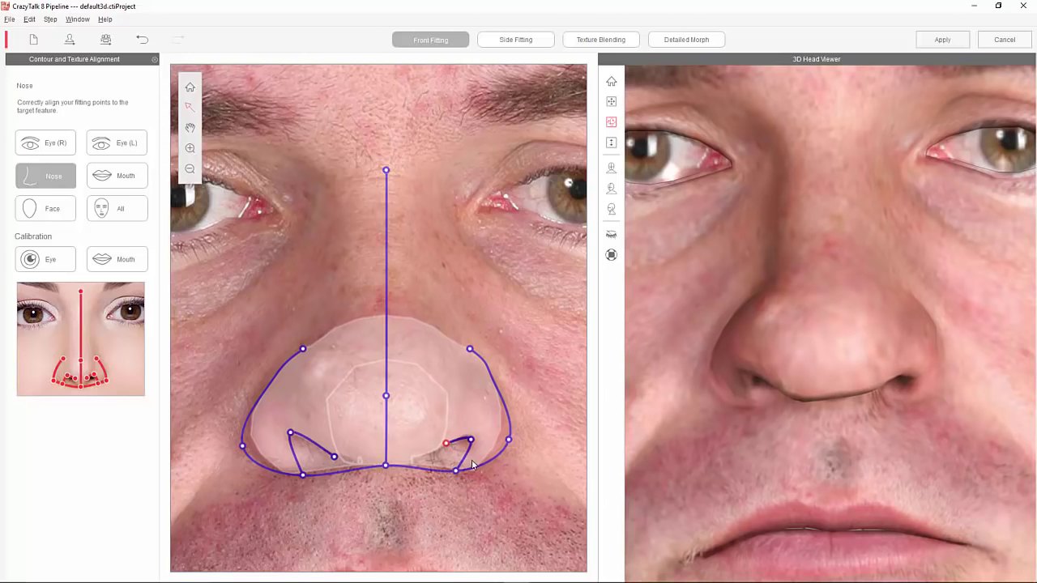
pyautogui.click(289, 433)
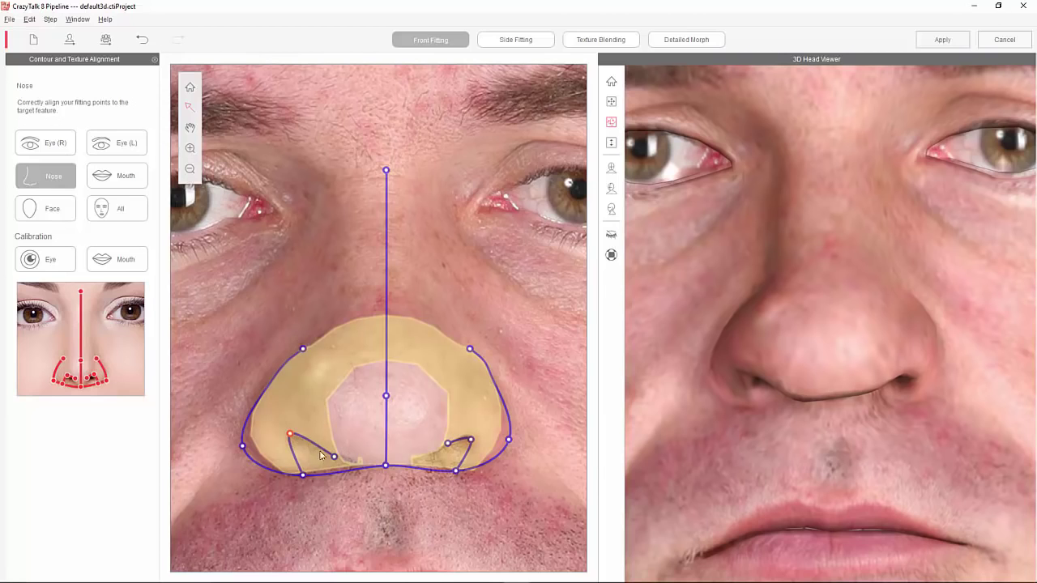
# Step: Lower the centre point of the nose base, fine-tune the right nostril wing and raise the nose tip point
pyautogui.moveTo(385, 468); pyautogui.dragTo(388, 470)
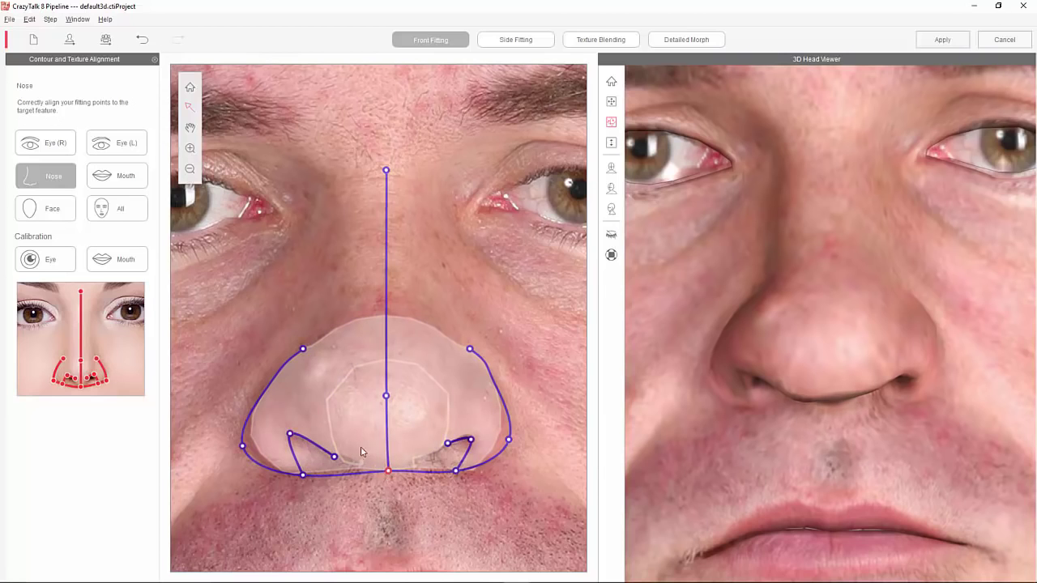
pyautogui.moveTo(242, 445); pyautogui.dragTo(243, 442)
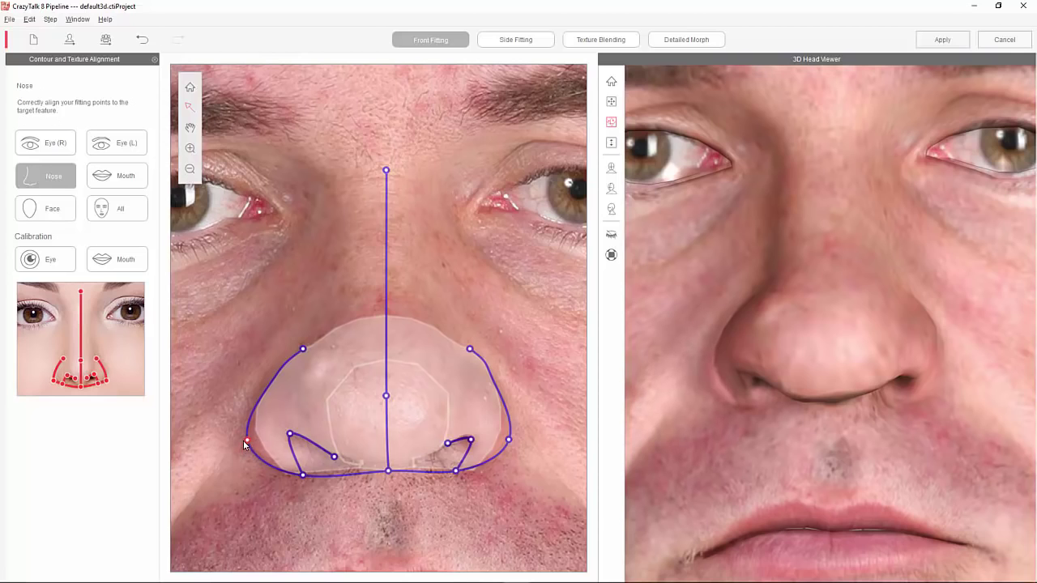
pyautogui.moveTo(388, 472); pyautogui.dragTo(386, 471)
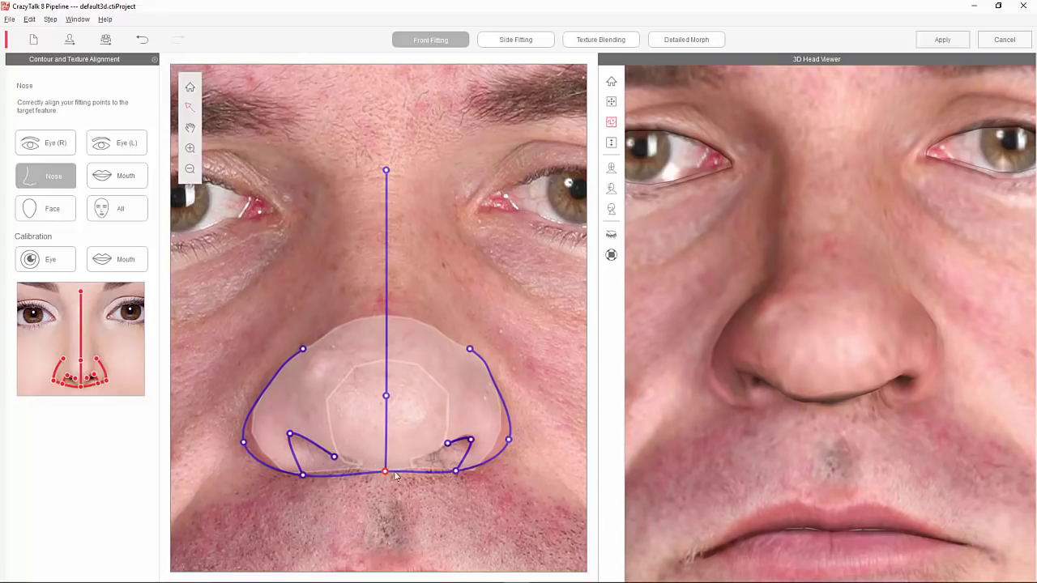
pyautogui.moveTo(401, 431); pyautogui.dragTo(359, 398)
pyautogui.scroll(-5, 862, 369)
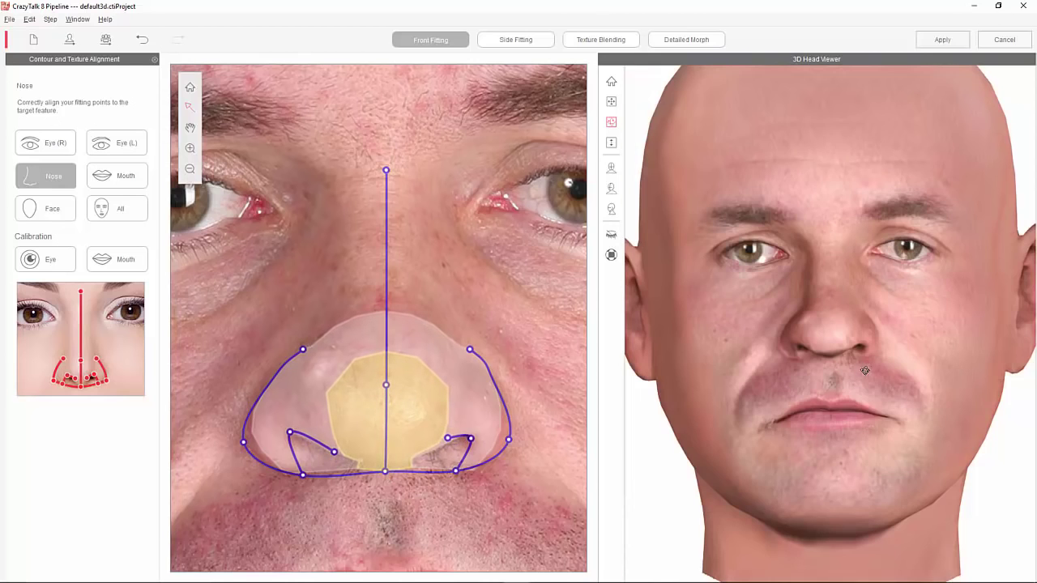
pyautogui.scroll(-6, 545, 399)
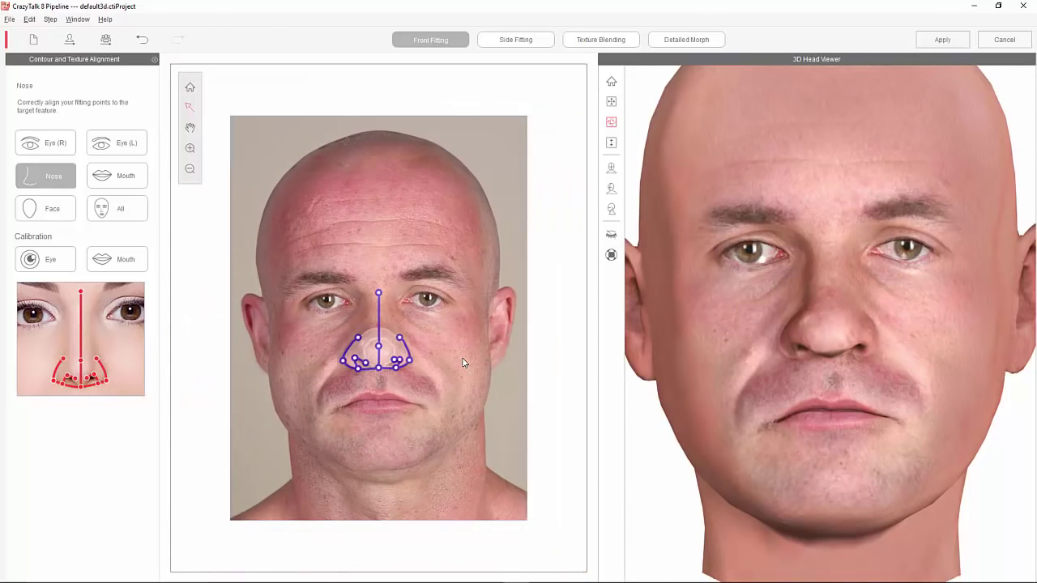
pyautogui.scroll(3, 531, 354)
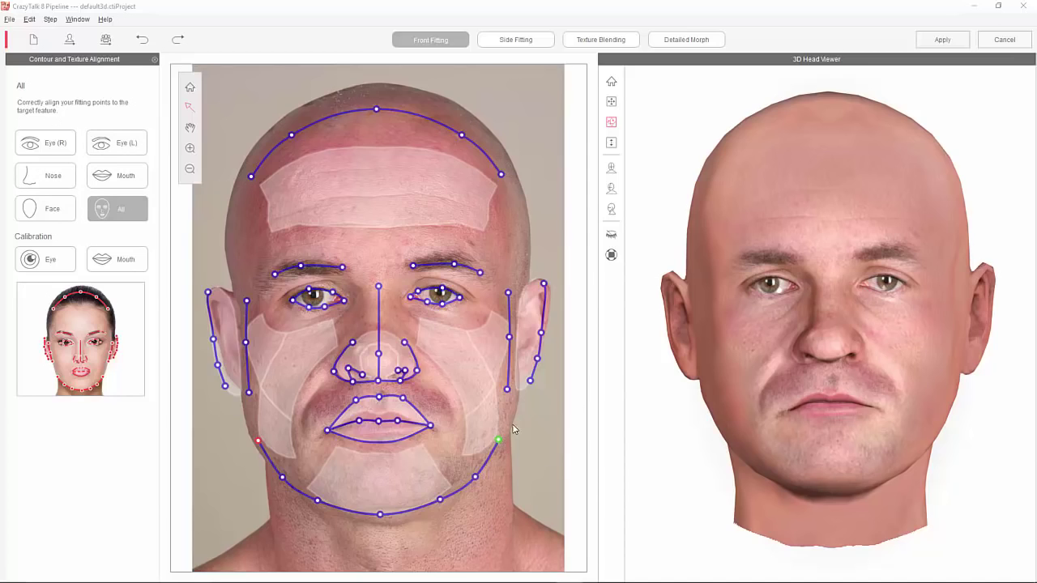
# Step: Widen the jawline by moving both jaw corner points outward, and lower the chin point slightly, with all contours shown
pyautogui.click(258, 440)
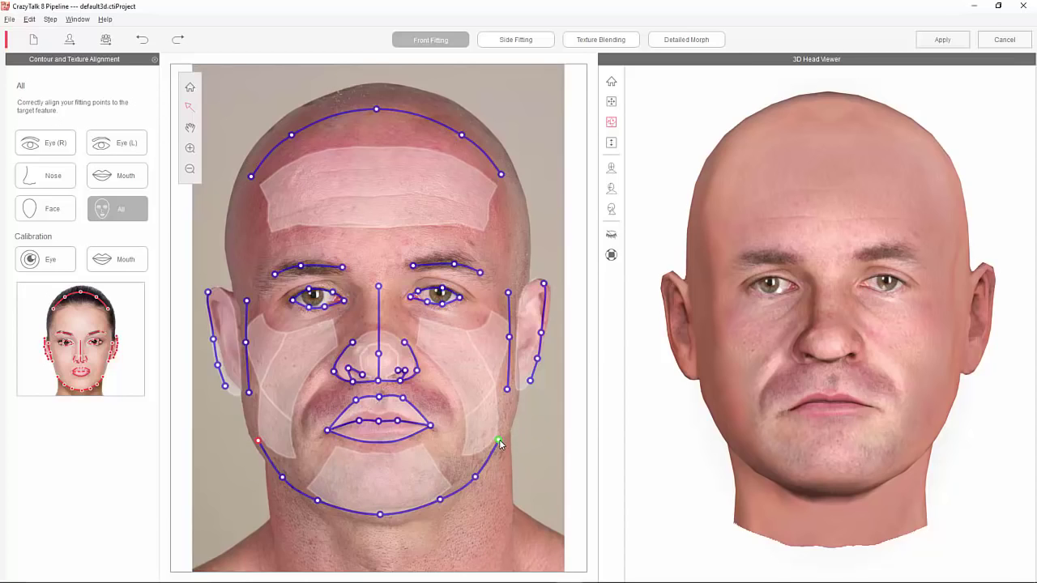
pyautogui.moveTo(504, 440); pyautogui.dragTo(505, 442)
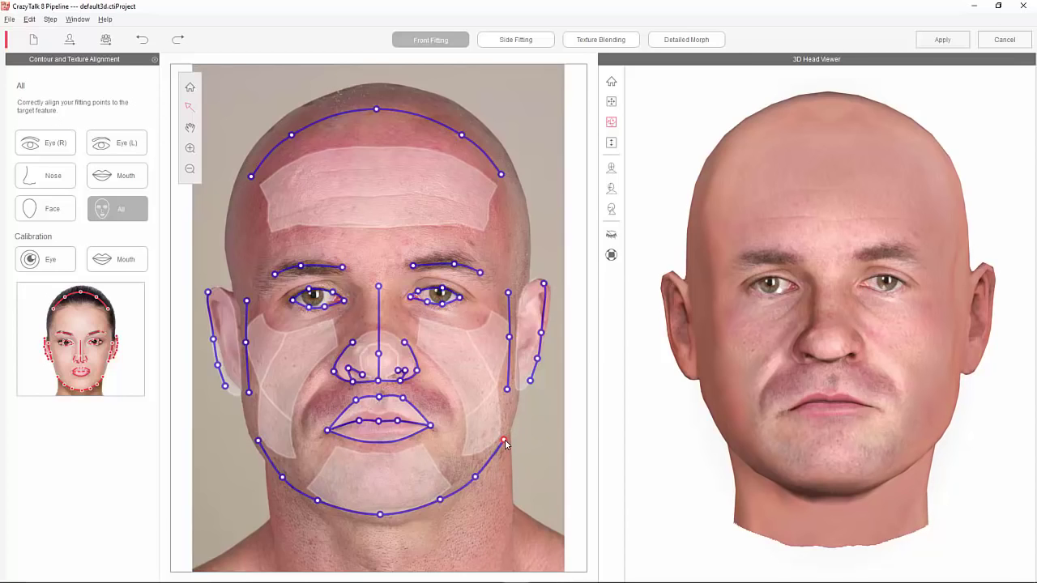
pyautogui.click(258, 441)
pyautogui.moveTo(257, 444); pyautogui.dragTo(253, 448)
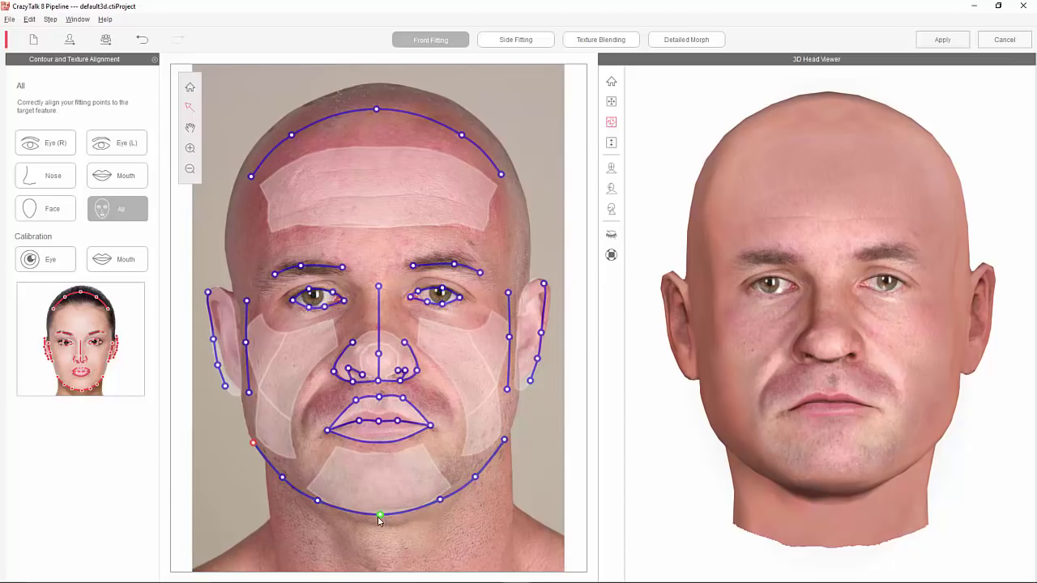
pyautogui.moveTo(381, 519); pyautogui.dragTo(380, 516)
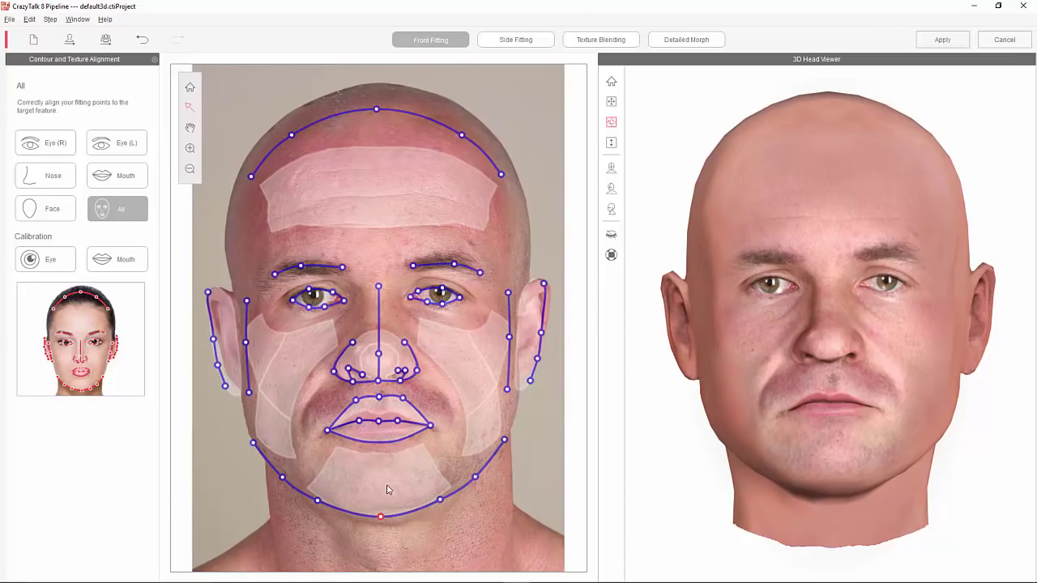
pyautogui.moveTo(386, 467); pyautogui.dragTo(458, 451)
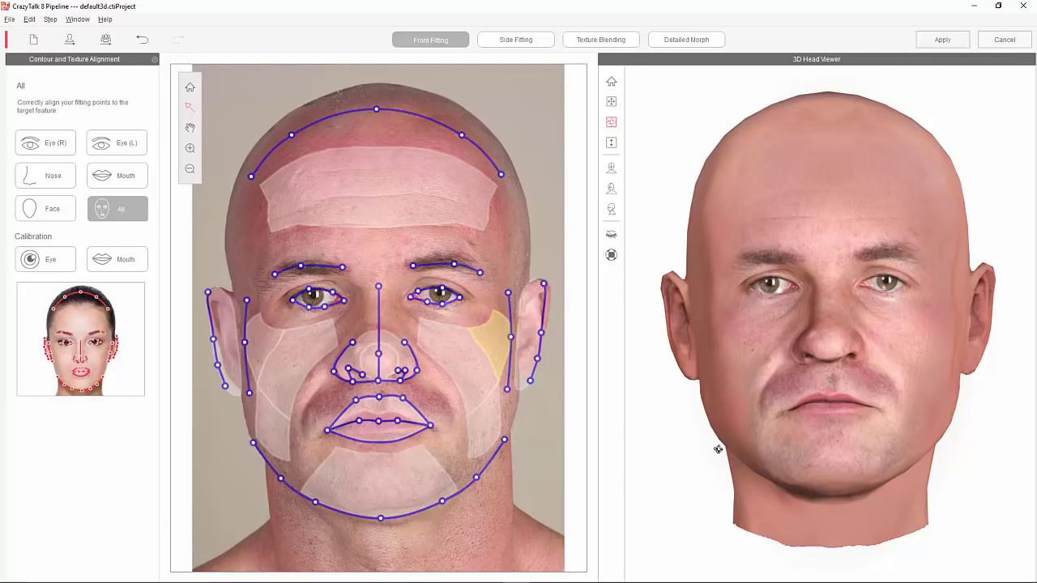
# Step: Move the innermost point of the face's left nostril outline down and toward the nose's centre line
pyautogui.scroll(5, 378, 320)
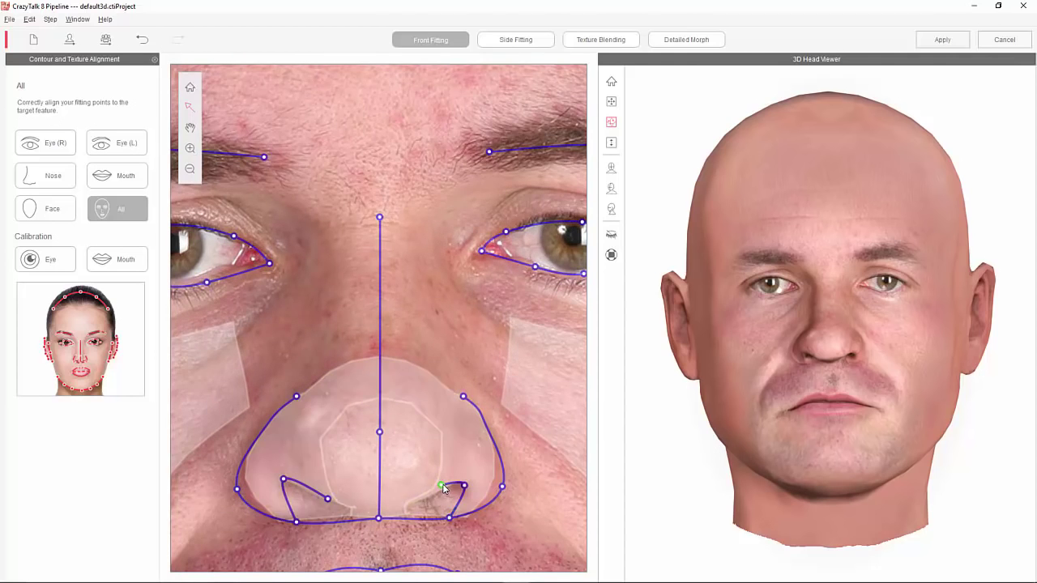
pyautogui.moveTo(442, 486)
pyautogui.mouseDown()
pyautogui.moveTo(420, 499)
pyautogui.moveTo(429, 497)
pyautogui.mouseUp()
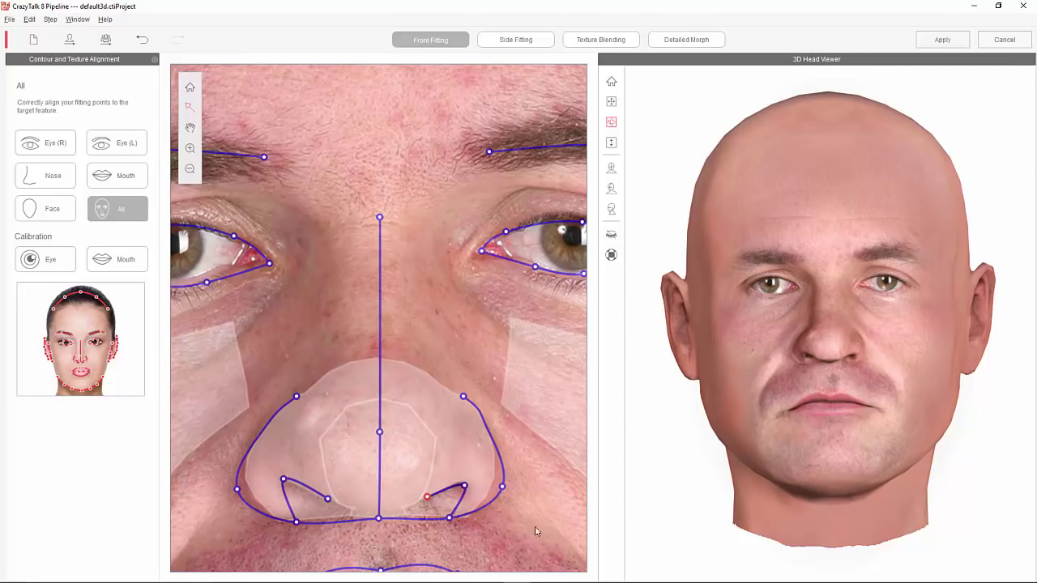
pyautogui.scroll(-1, 496, 424)
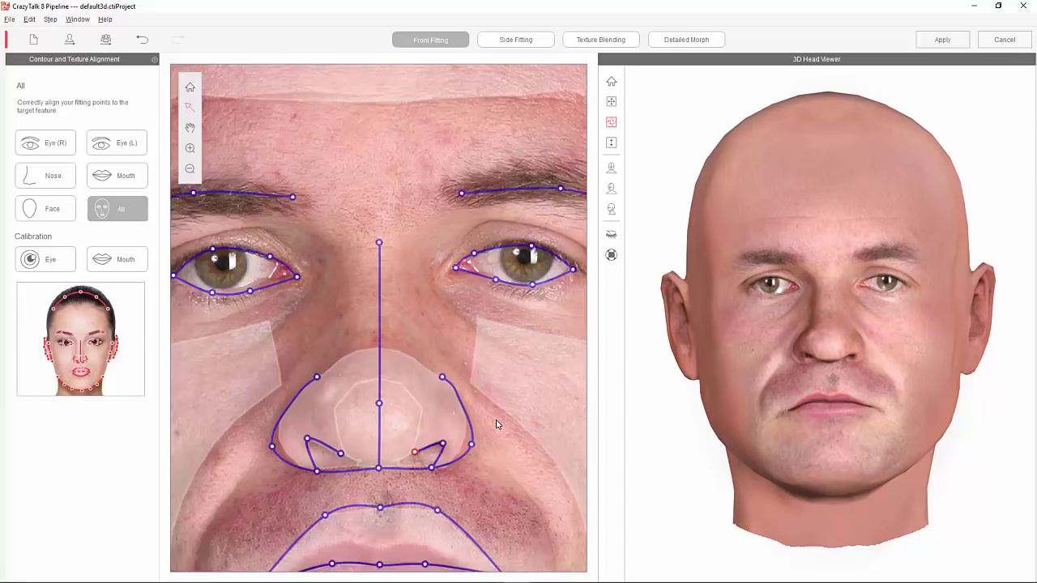
# Step: Move the side-view eye contour down onto the eye in the profile photo, placing its upper lid point on the lid edge
pyautogui.scroll(-4, 497, 425)
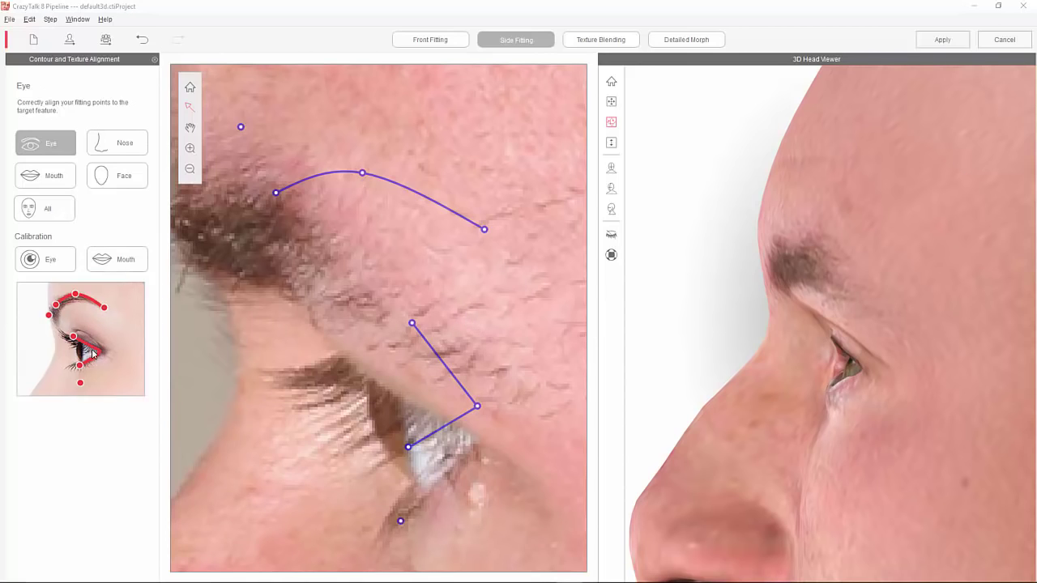
pyautogui.moveTo(447, 362); pyautogui.dragTo(399, 394)
pyautogui.click(462, 389)
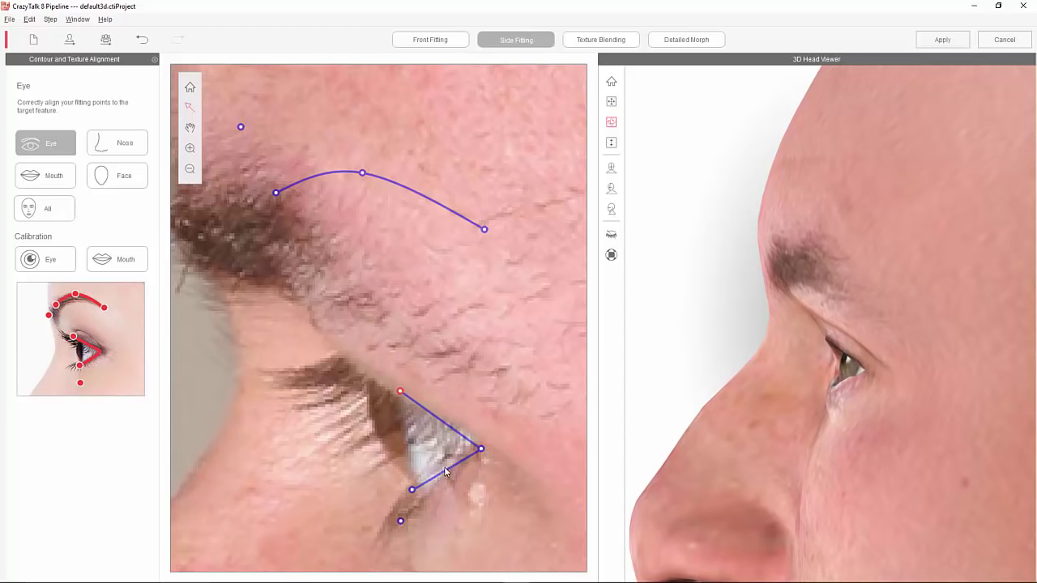
pyautogui.moveTo(446, 470); pyautogui.dragTo(447, 468)
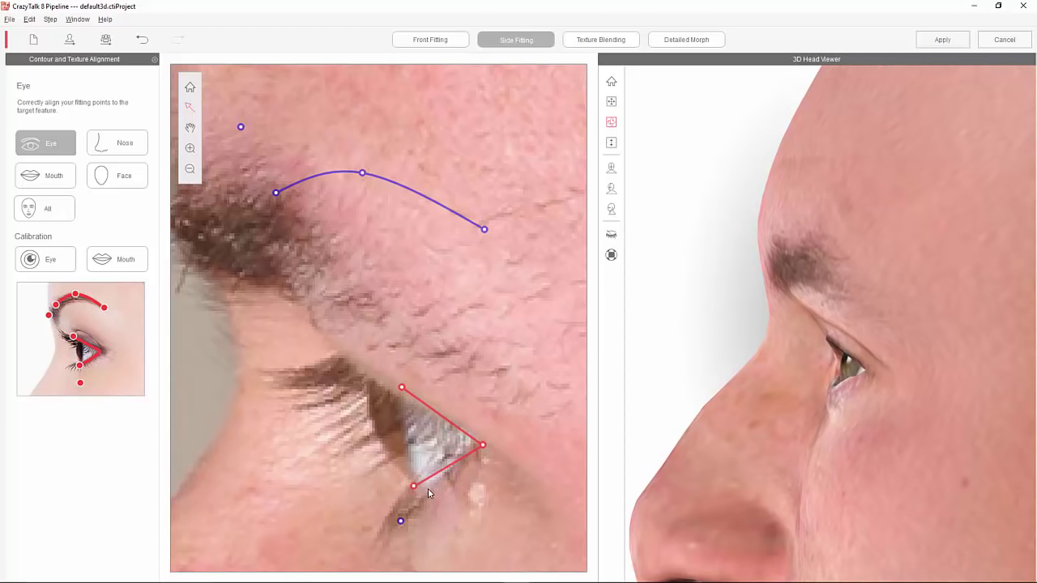
pyautogui.click(428, 488)
pyautogui.moveTo(412, 485); pyautogui.dragTo(419, 492)
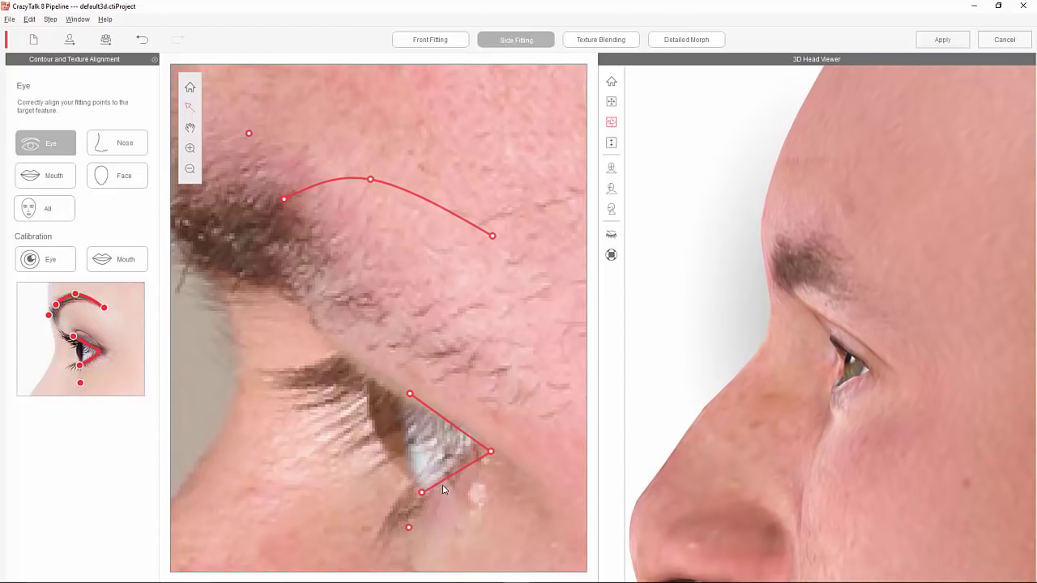
pyautogui.hotkey('ctrl', 'z')
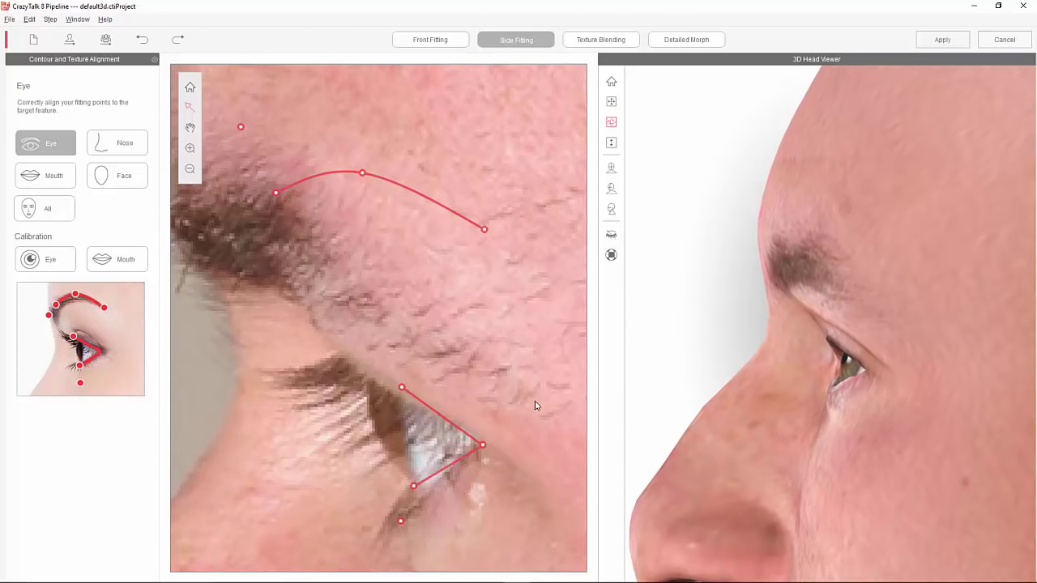
# Step: Fine-tune the side-view lower and upper lid points, and shift the whole eyebrow contour forward and down onto the brow
pyautogui.moveTo(412, 487); pyautogui.dragTo(420, 493)
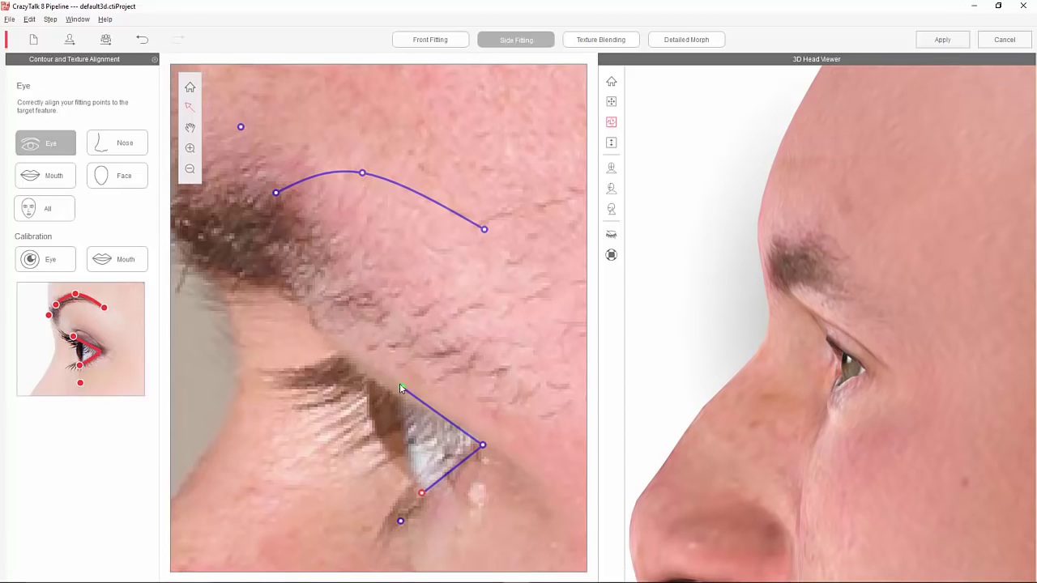
pyautogui.moveTo(403, 388); pyautogui.dragTo(399, 392)
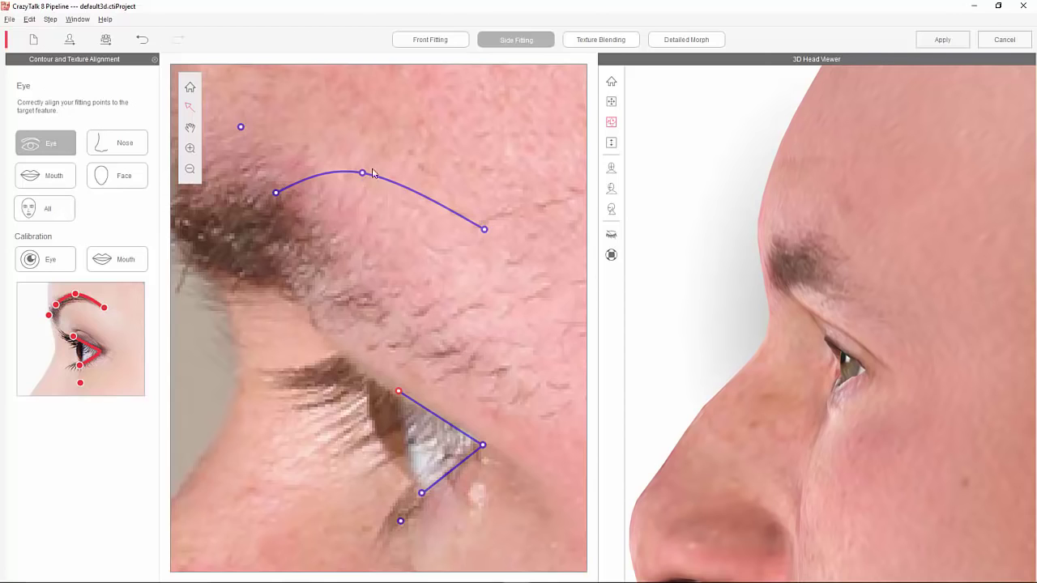
pyautogui.moveTo(398, 183); pyautogui.dragTo(306, 213)
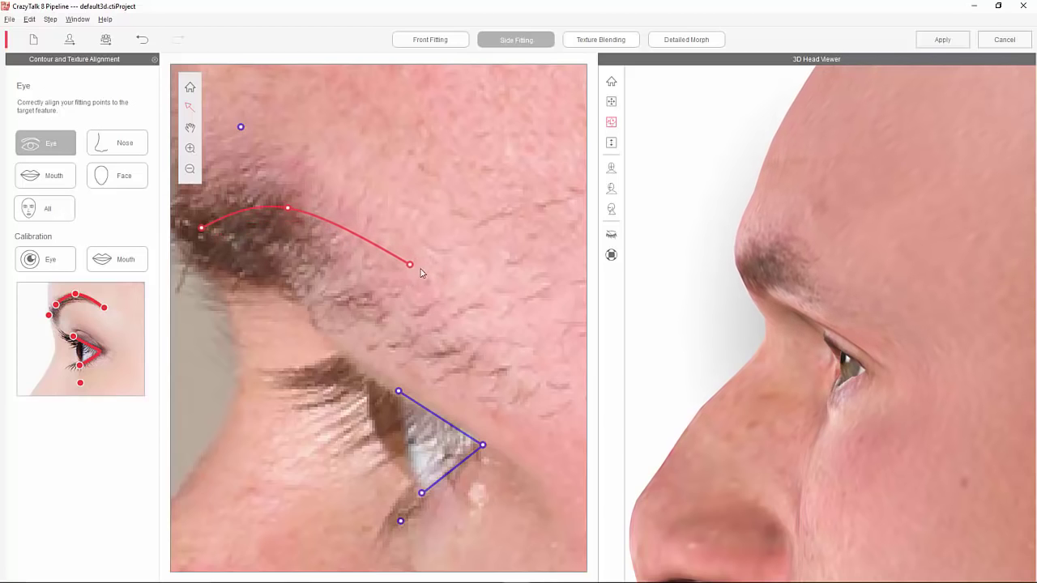
pyautogui.hotkey('ctrl', 'a')
pyautogui.moveTo(411, 266)
pyautogui.mouseDown()
pyautogui.moveTo(405, 285)
pyautogui.moveTo(413, 265)
pyautogui.mouseUp()
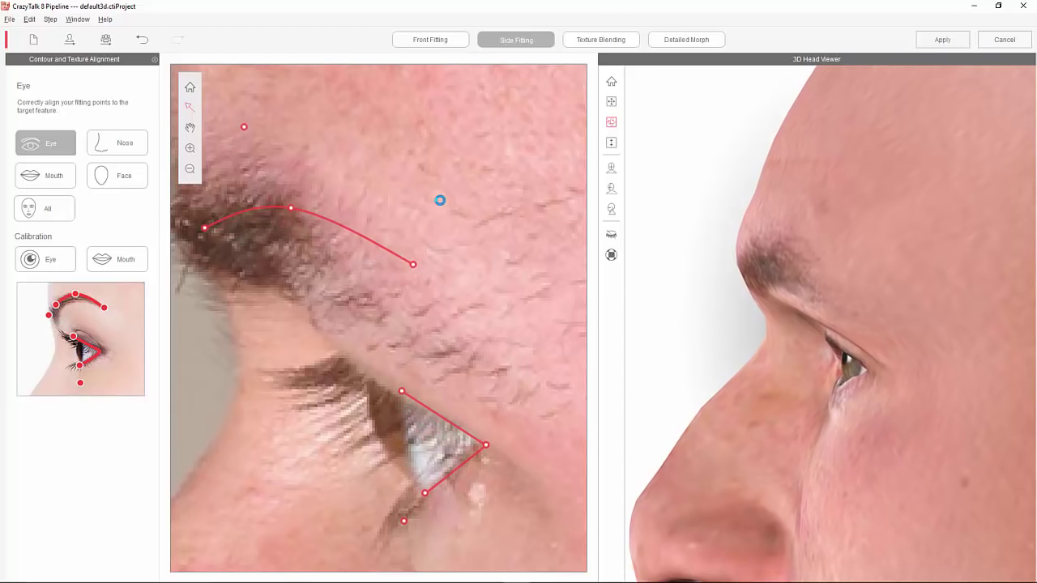
pyautogui.hotkey('ctrl', 'z')
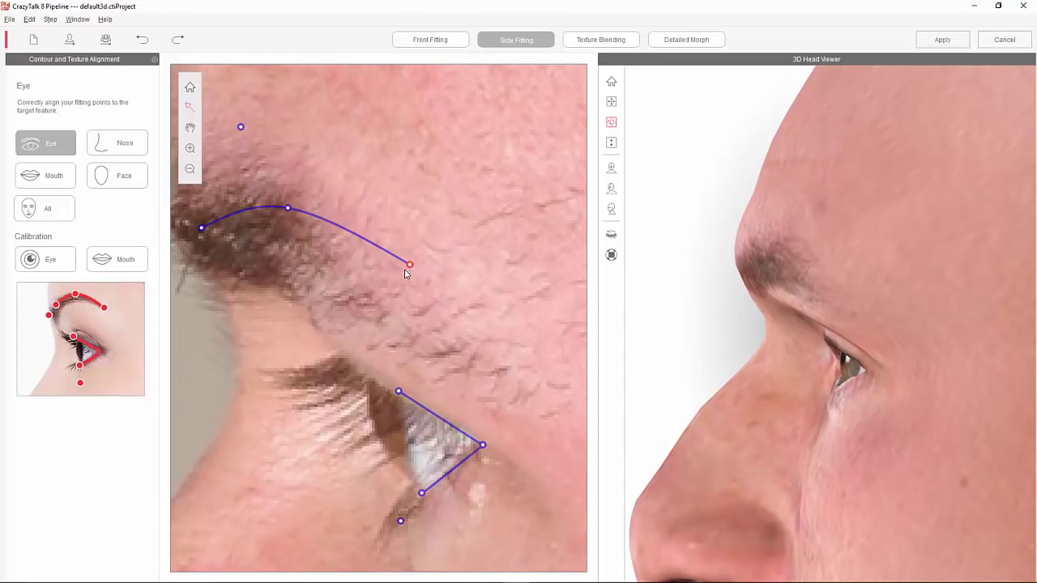
# Step: Lower the side-view eyebrow's tail point, and move the point below the eye backward beneath the lower lid corner
pyautogui.moveTo(405, 271); pyautogui.dragTo(403, 296)
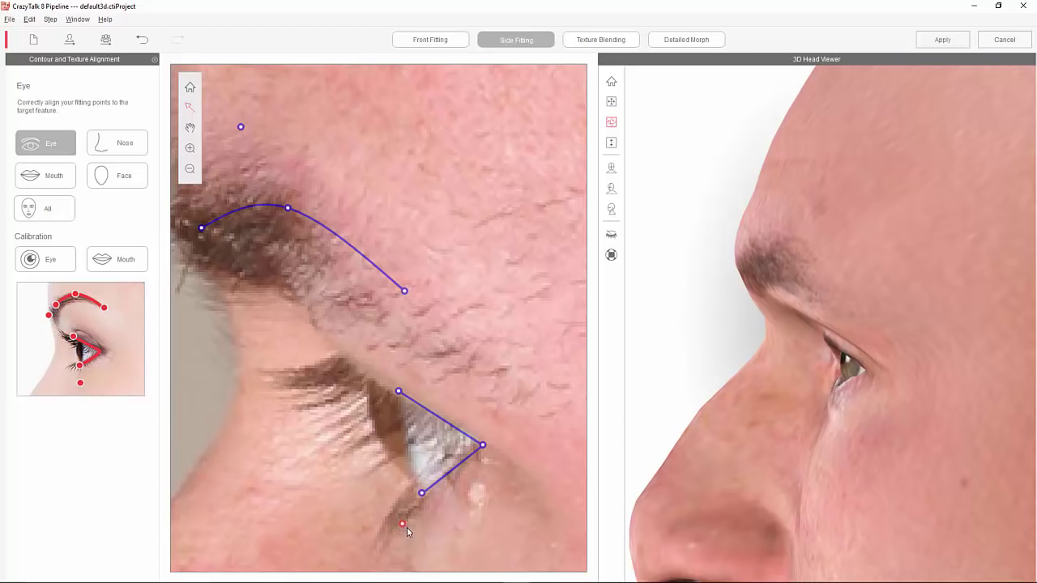
pyautogui.moveTo(407, 527)
pyautogui.mouseDown()
pyautogui.moveTo(453, 528)
pyautogui.moveTo(457, 515)
pyautogui.moveTo(432, 512)
pyautogui.moveTo(443, 514)
pyautogui.moveTo(418, 516)
pyautogui.moveTo(422, 524)
pyautogui.mouseUp()
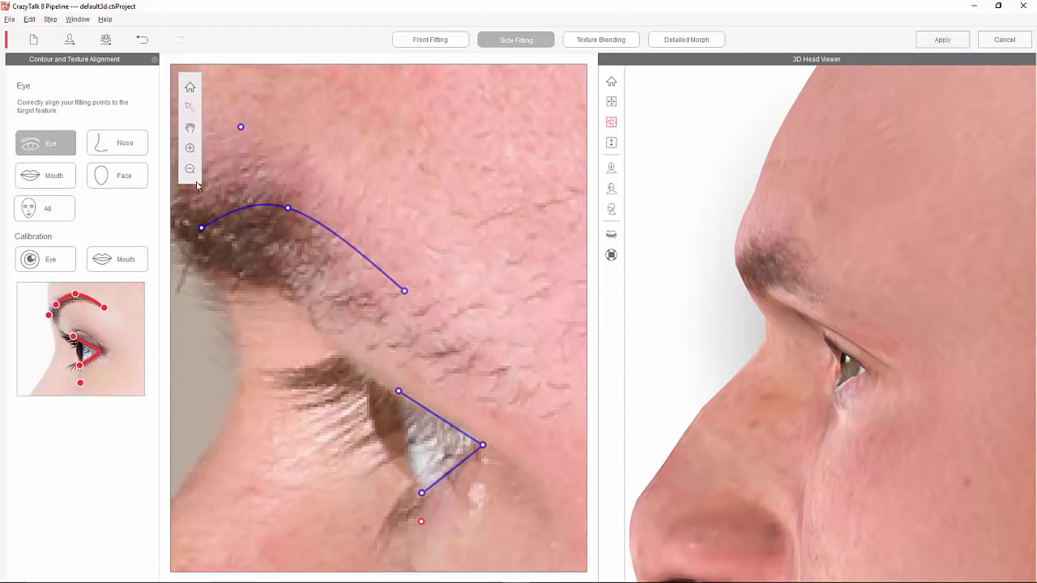
# Step: Adjust the side-view nose profile by reshaping the middle of the bridge and moving the bridge top and nose tip points outward
pyautogui.click(120, 148)
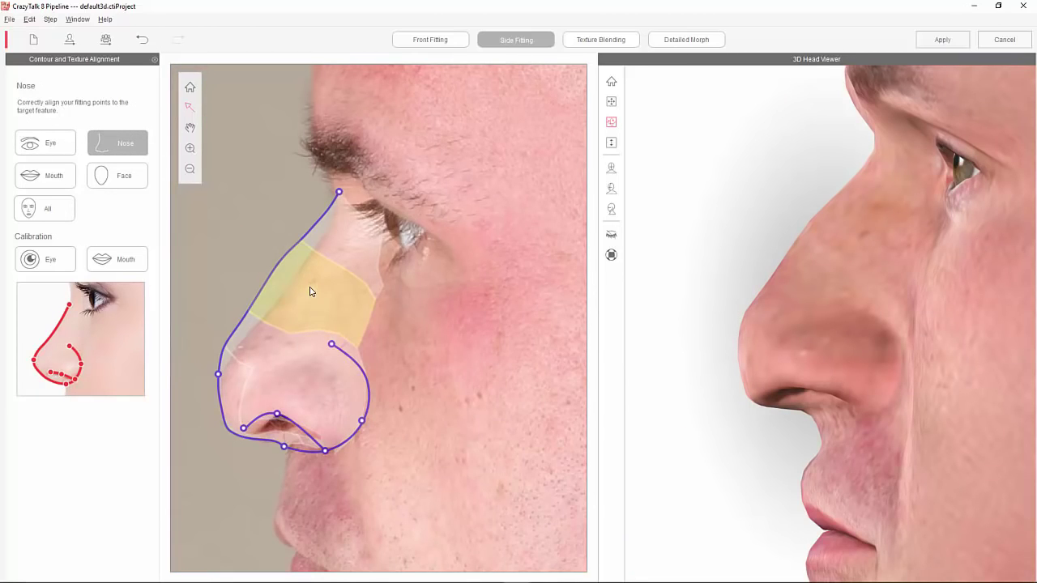
pyautogui.moveTo(311, 291); pyautogui.dragTo(330, 311)
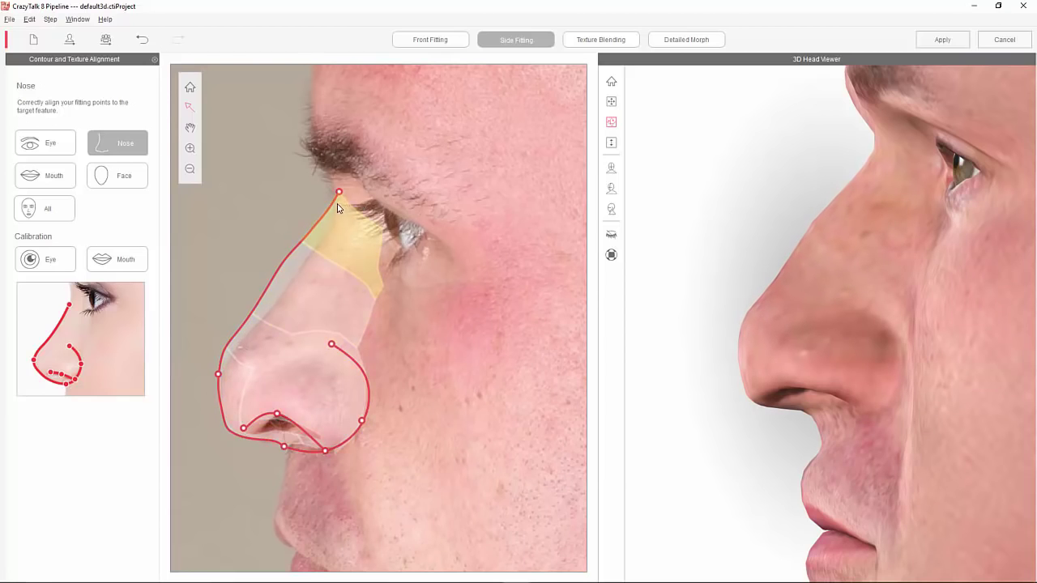
pyautogui.moveTo(334, 191); pyautogui.dragTo(325, 196)
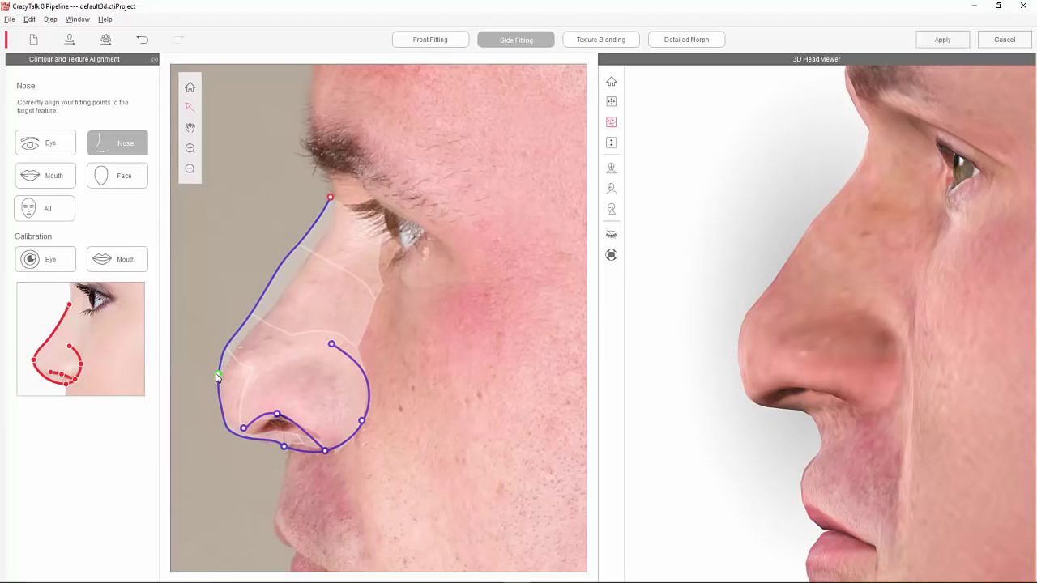
pyautogui.moveTo(217, 376); pyautogui.dragTo(215, 379)
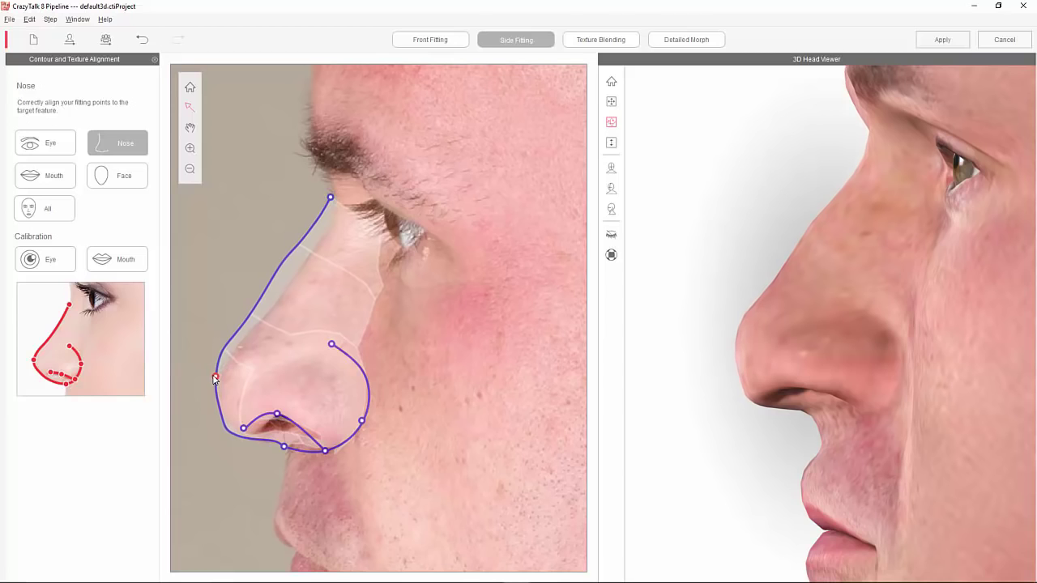
# Step: Fit the side-view nostril outline and upper wing point to the photo, and pull the nose bridge line inward onto the profile
pyautogui.moveTo(243, 429); pyautogui.dragTo(283, 423)
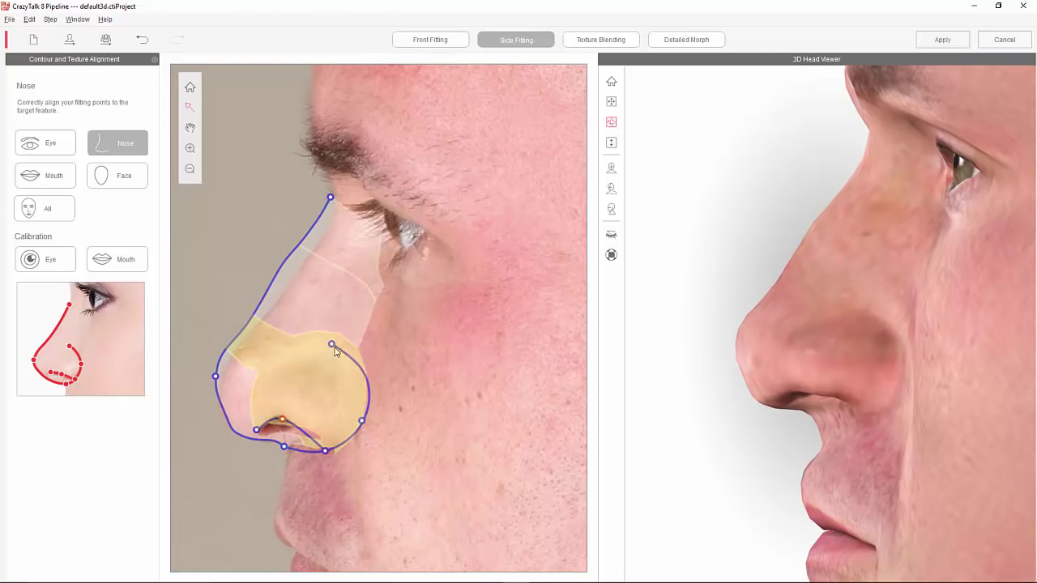
pyautogui.moveTo(332, 347); pyautogui.dragTo(335, 345)
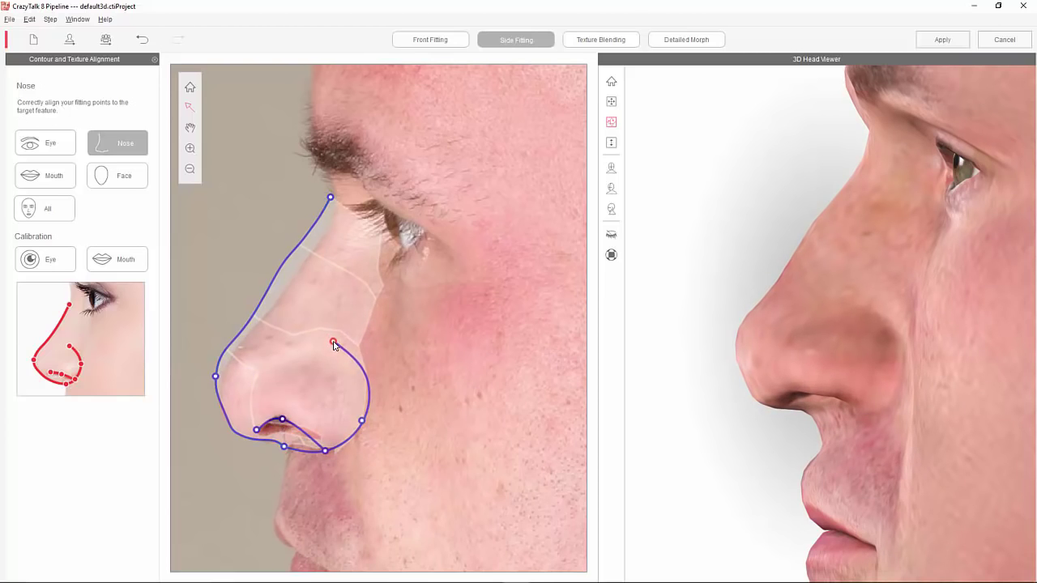
pyautogui.moveTo(330, 201); pyautogui.dragTo(333, 199)
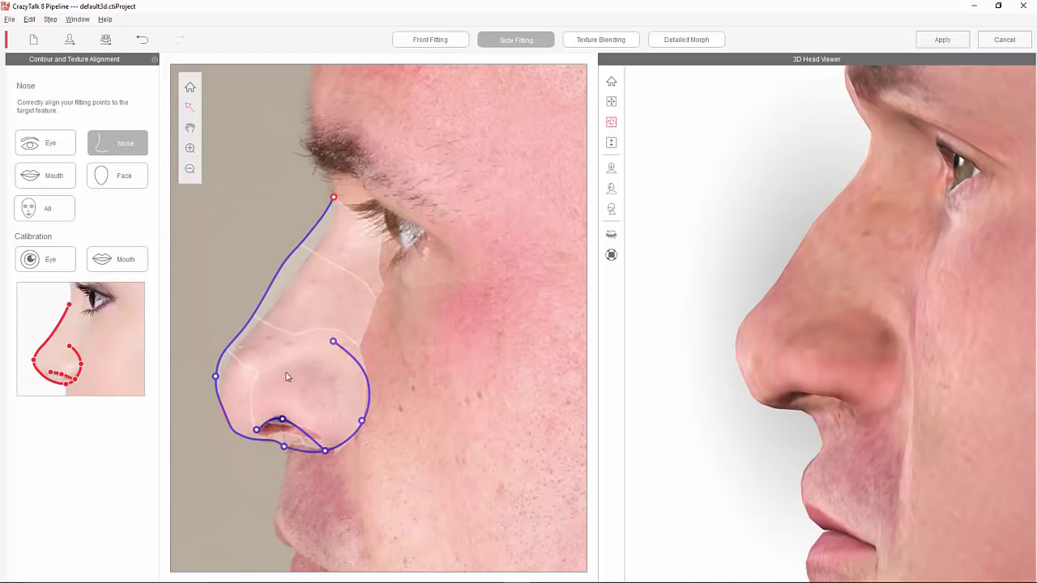
pyautogui.moveTo(328, 303); pyautogui.dragTo(361, 324)
pyautogui.moveTo(363, 245); pyautogui.dragTo(401, 269)
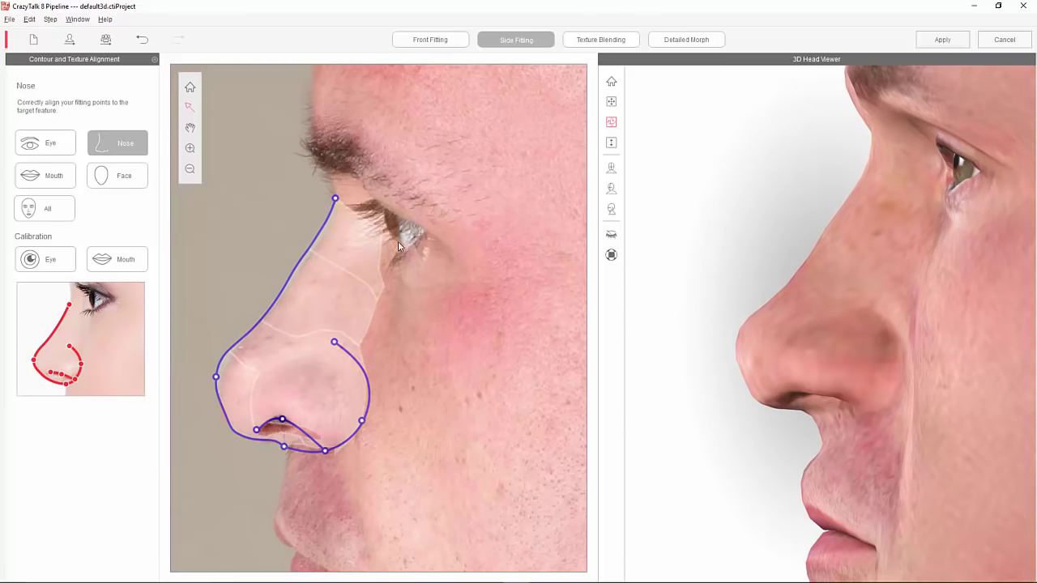
# Step: Fit the side-view lips by moving the lower lip's end point up and back and the upper lip's end point down and forward
pyautogui.click(68, 181)
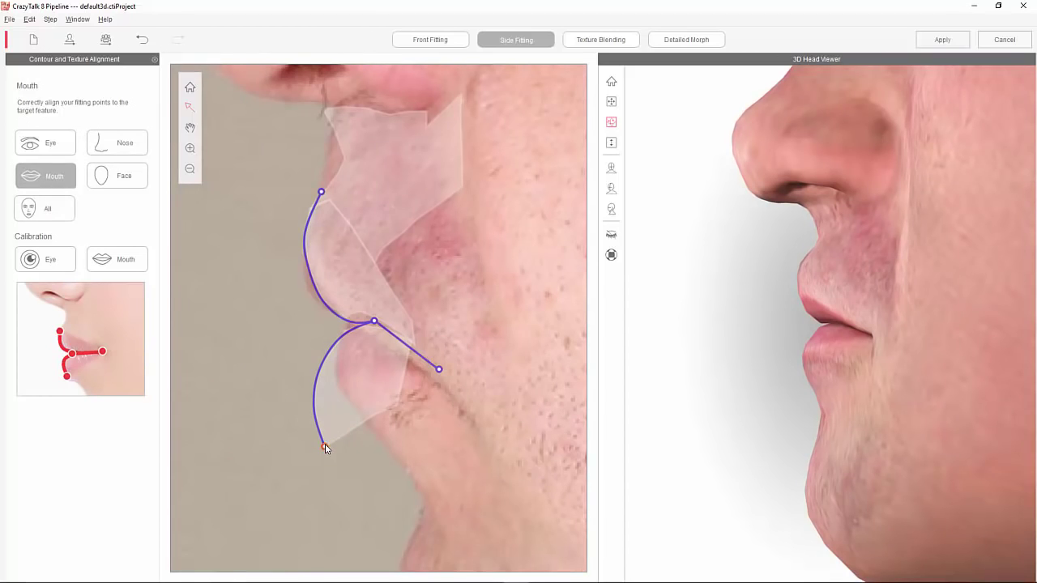
pyautogui.moveTo(324, 448); pyautogui.dragTo(351, 420)
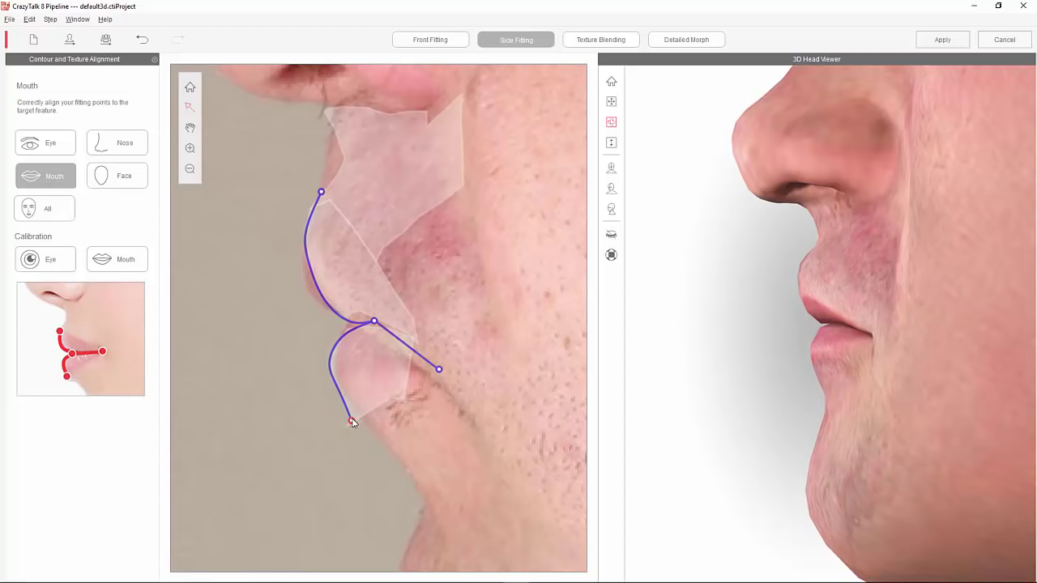
pyautogui.click(321, 194)
pyautogui.moveTo(316, 201); pyautogui.dragTo(317, 210)
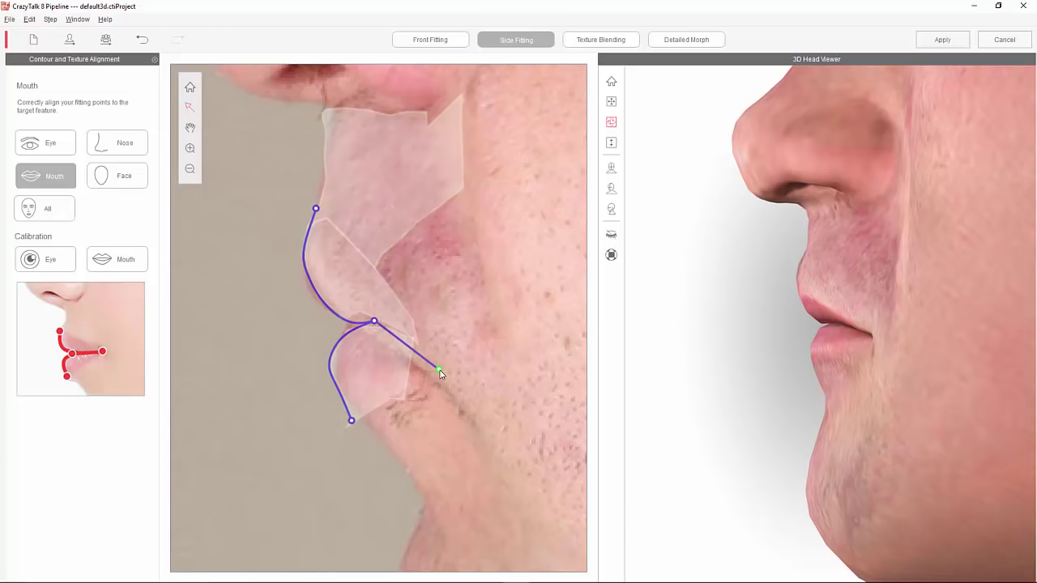
# Step: Lower the side-view mouth corner point, and move the point where the lips meet forward and down onto the lip line
pyautogui.moveTo(439, 372); pyautogui.dragTo(440, 388)
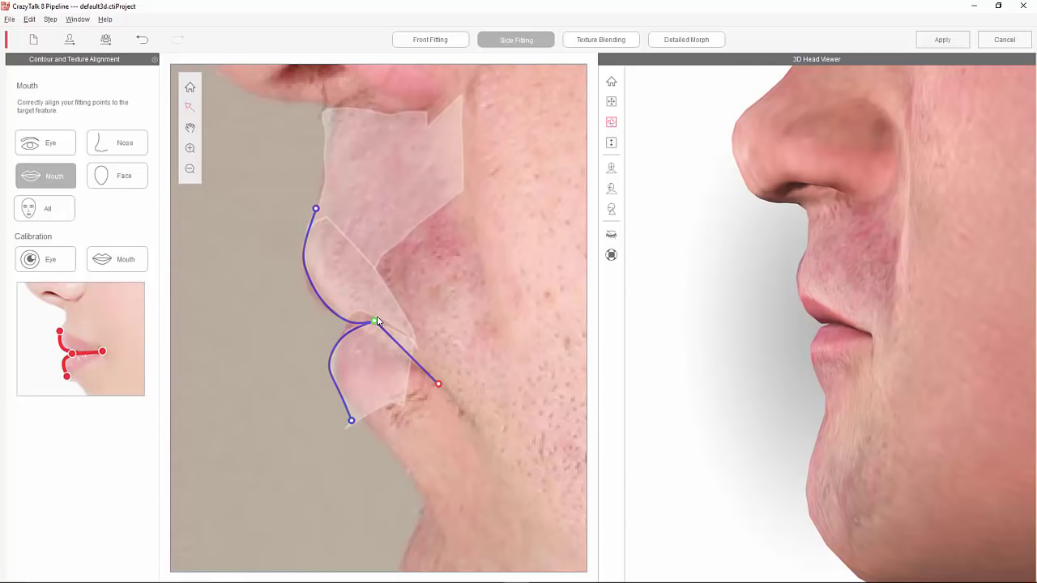
pyautogui.moveTo(373, 323)
pyautogui.mouseDown()
pyautogui.moveTo(358, 337)
pyautogui.moveTo(368, 324)
pyautogui.mouseUp()
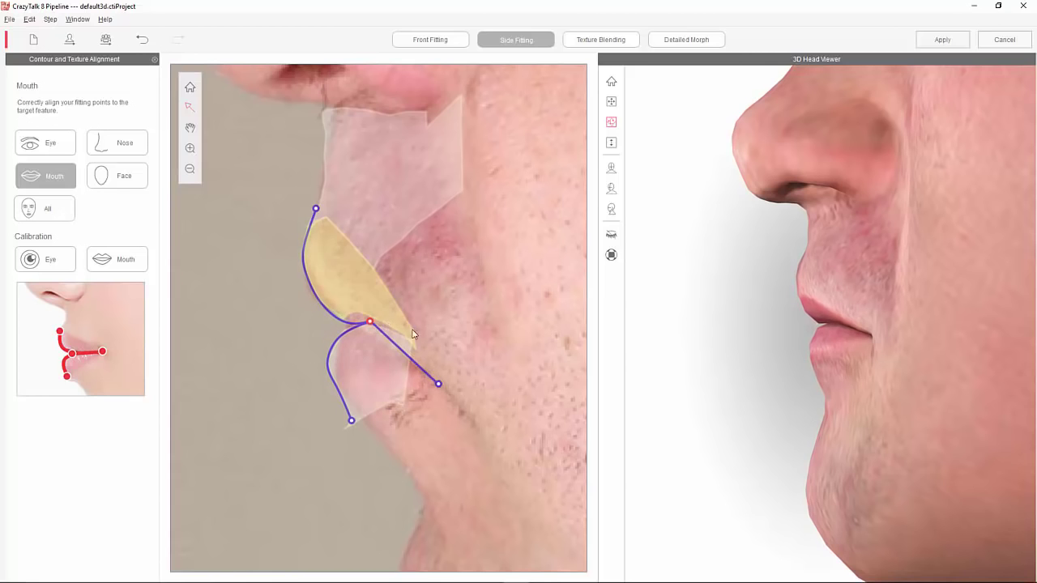
pyautogui.moveTo(373, 324)
pyautogui.mouseDown()
pyautogui.moveTo(360, 338)
pyautogui.moveTo(369, 345)
pyautogui.moveTo(378, 326)
pyautogui.moveTo(356, 330)
pyautogui.moveTo(371, 333)
pyautogui.mouseUp()
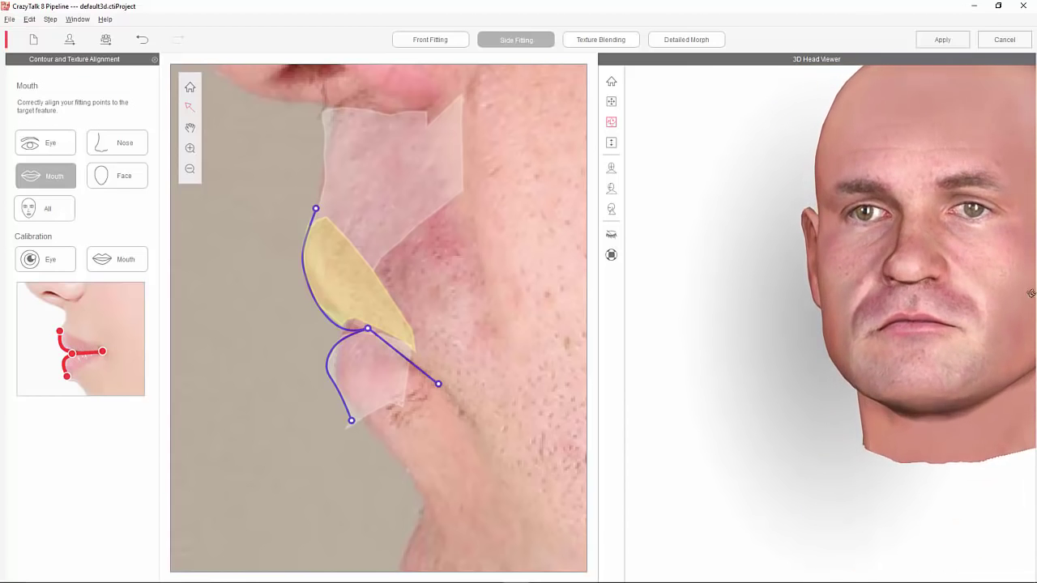
# Step: Fit the side-view face contour's forehead line by moving its two middle points outward to the head's edge and lowering the crown point slightly
pyautogui.click(609, 103)
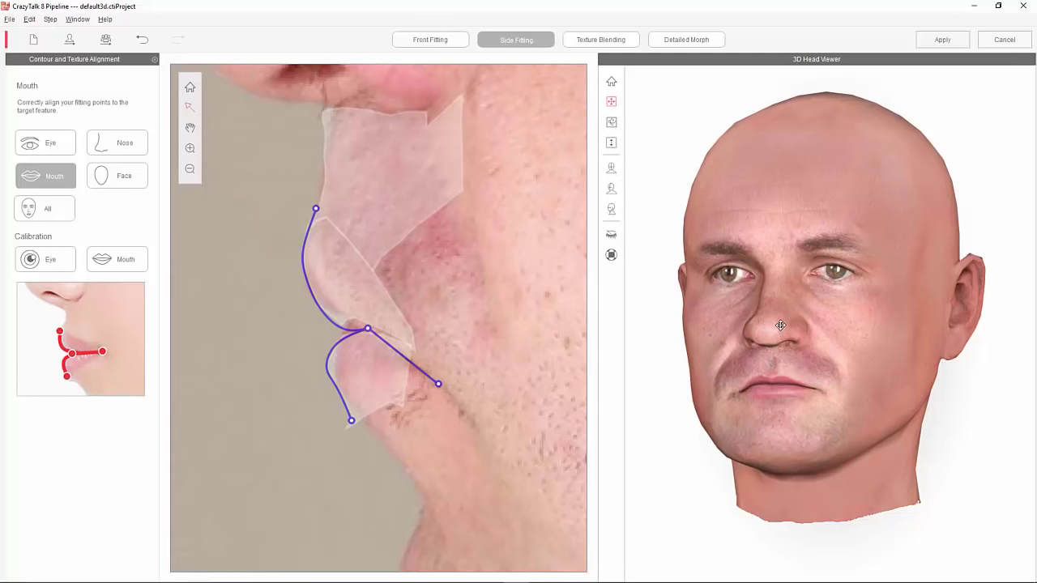
pyautogui.moveTo(780, 323); pyautogui.dragTo(711, 350)
pyautogui.scroll(5, 710, 351)
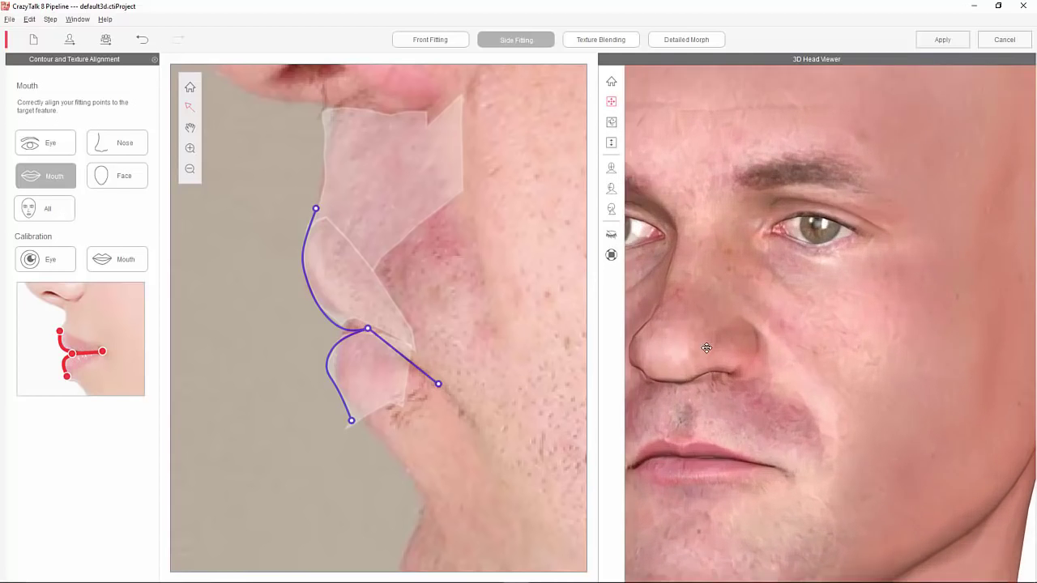
pyautogui.scroll(-3, 711, 351)
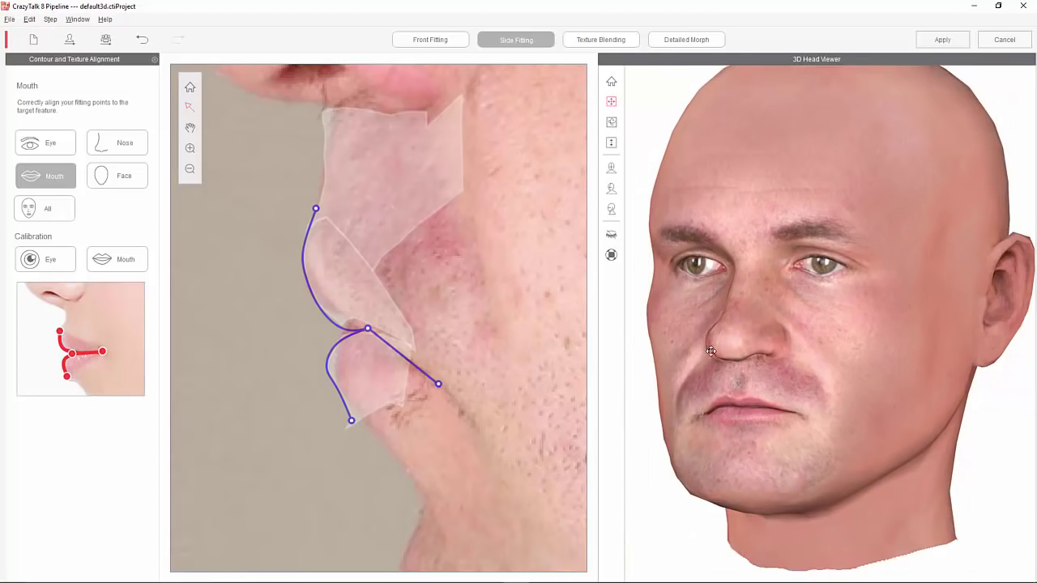
pyautogui.click(129, 191)
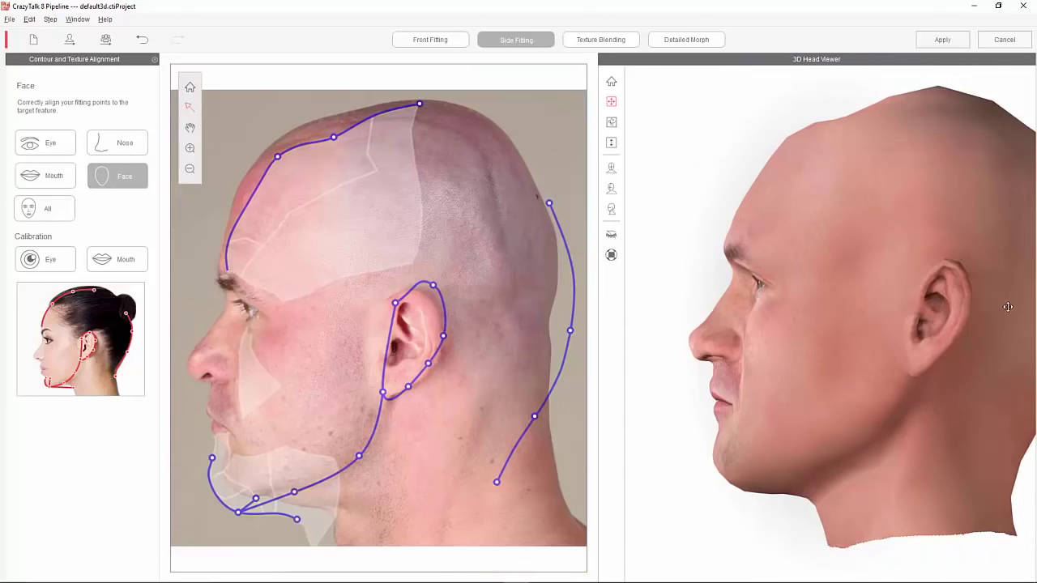
pyautogui.moveTo(920, 267); pyautogui.dragTo(851, 186)
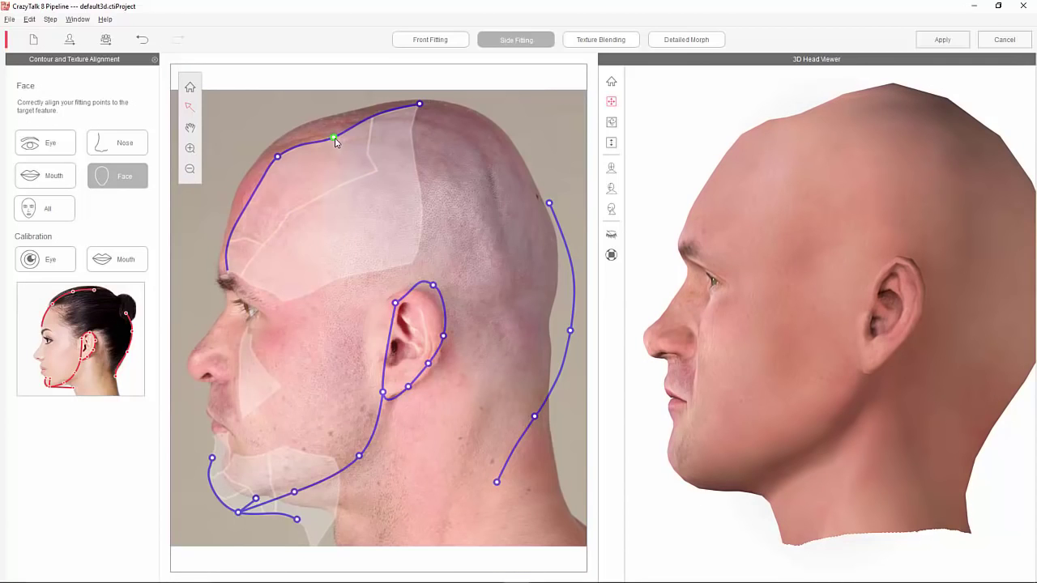
pyautogui.moveTo(334, 139)
pyautogui.mouseDown()
pyautogui.moveTo(324, 118)
pyautogui.moveTo(325, 128)
pyautogui.mouseUp()
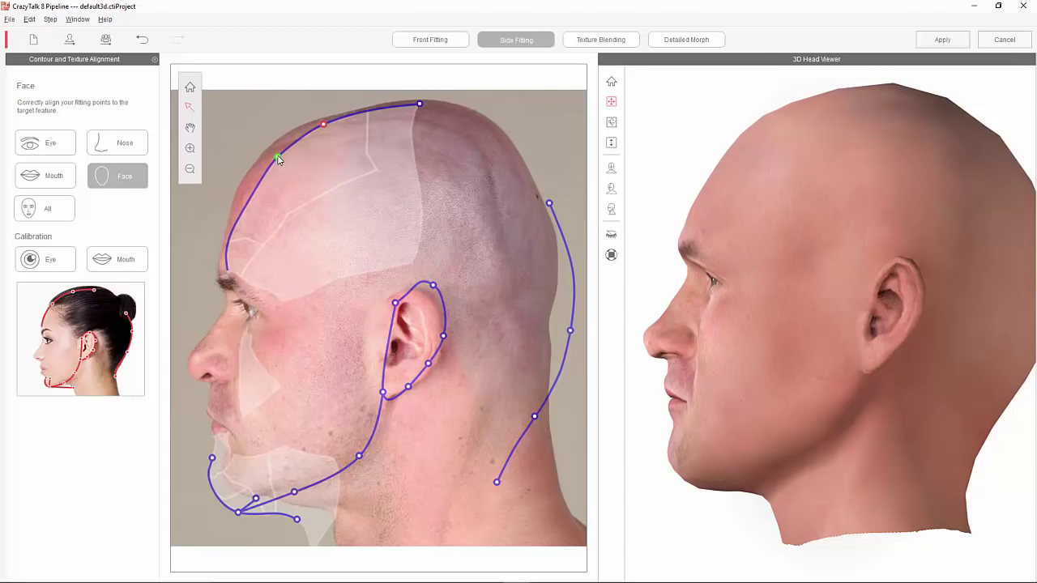
pyautogui.moveTo(278, 160); pyautogui.dragTo(268, 160)
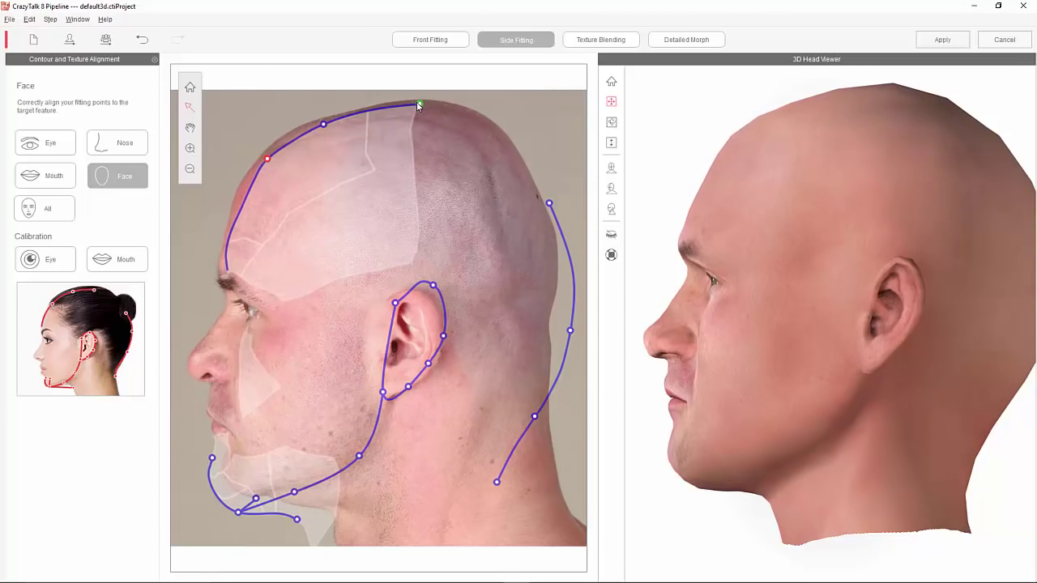
pyautogui.moveTo(418, 106); pyautogui.dragTo(418, 110)
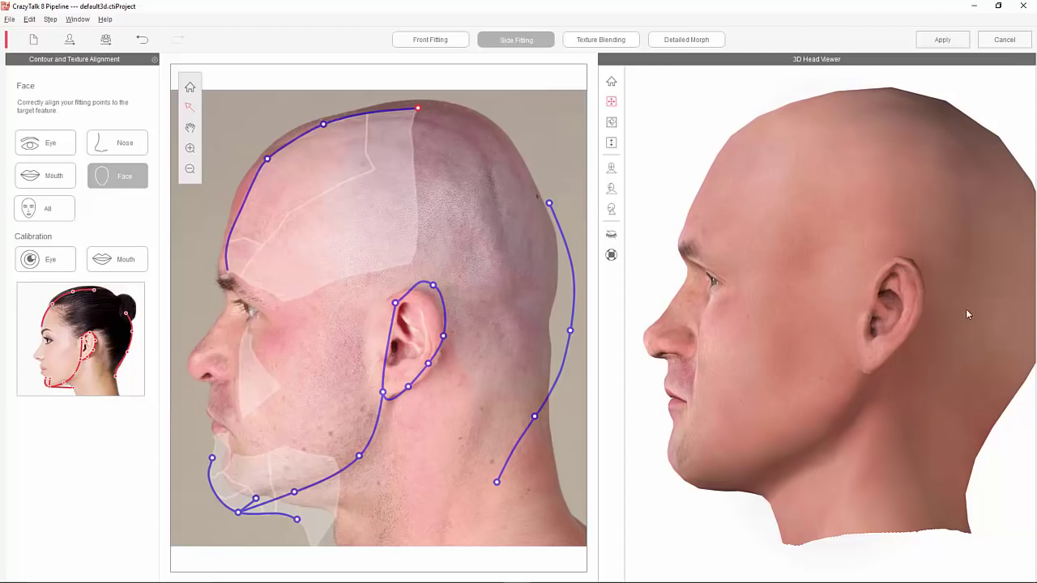
pyautogui.moveTo(825, 326); pyautogui.dragTo(844, 300)
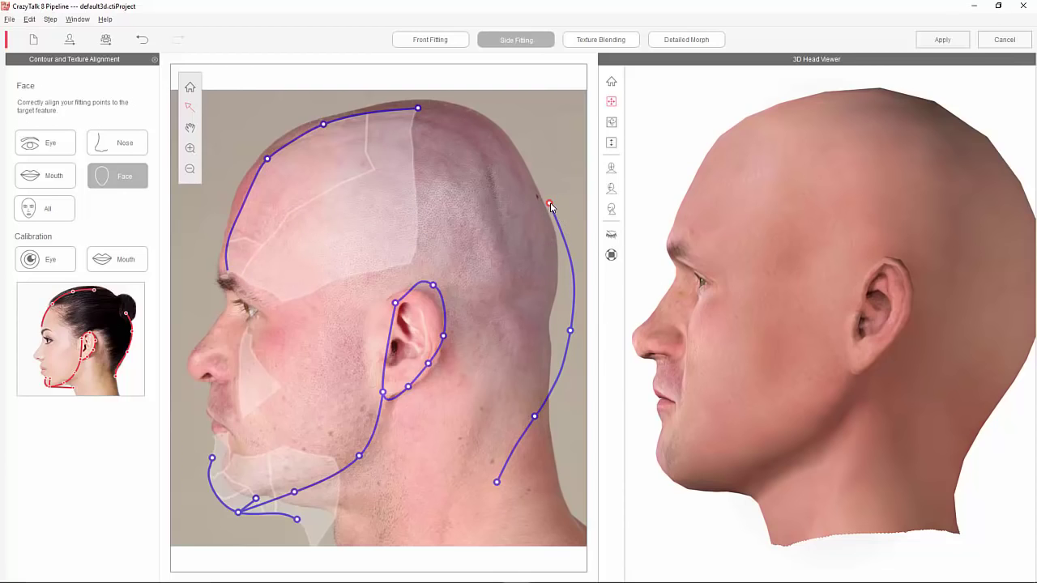
# Step: Fit the side-view back-of-head line by moving its upper, middle and lower points inward onto the edge of the skull and neck
pyautogui.moveTo(550, 207); pyautogui.dragTo(546, 208)
pyautogui.moveTo(570, 333); pyautogui.dragTo(550, 339)
pyautogui.moveTo(539, 421); pyautogui.dragTo(534, 422)
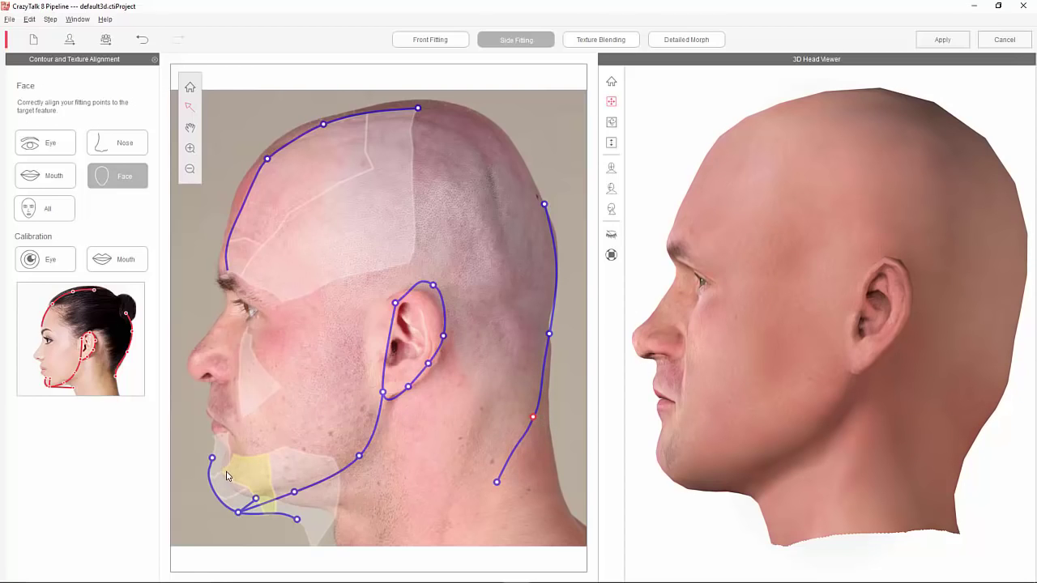
# Step: Fit the side-view chin outline by moving the upper chin point back and raising the lowest chin point onto the jaw edge
pyautogui.moveTo(212, 460); pyautogui.dragTo(217, 458)
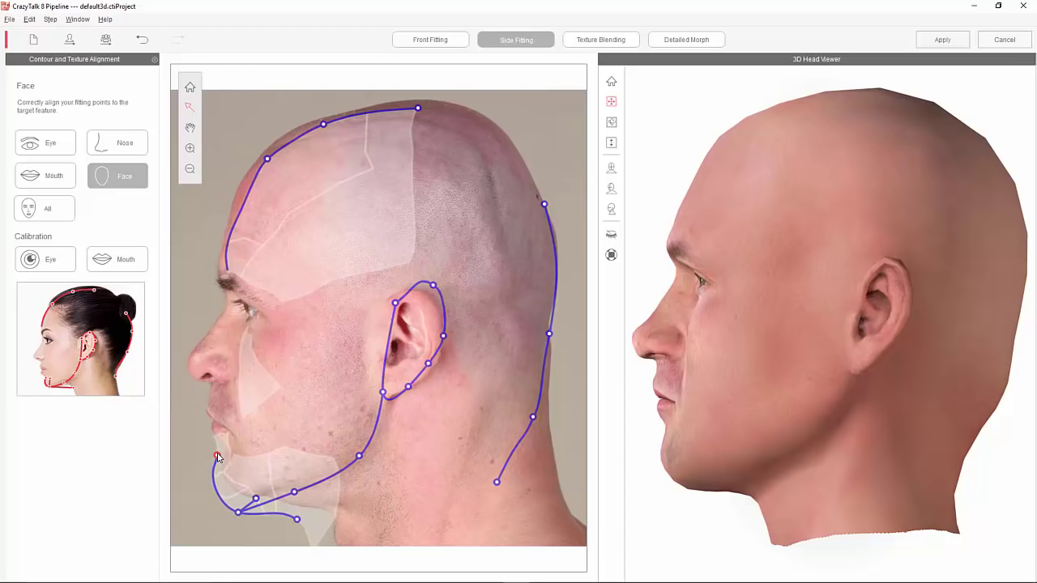
pyautogui.click(239, 512)
pyautogui.moveTo(240, 514); pyautogui.dragTo(262, 495)
pyautogui.click(257, 499)
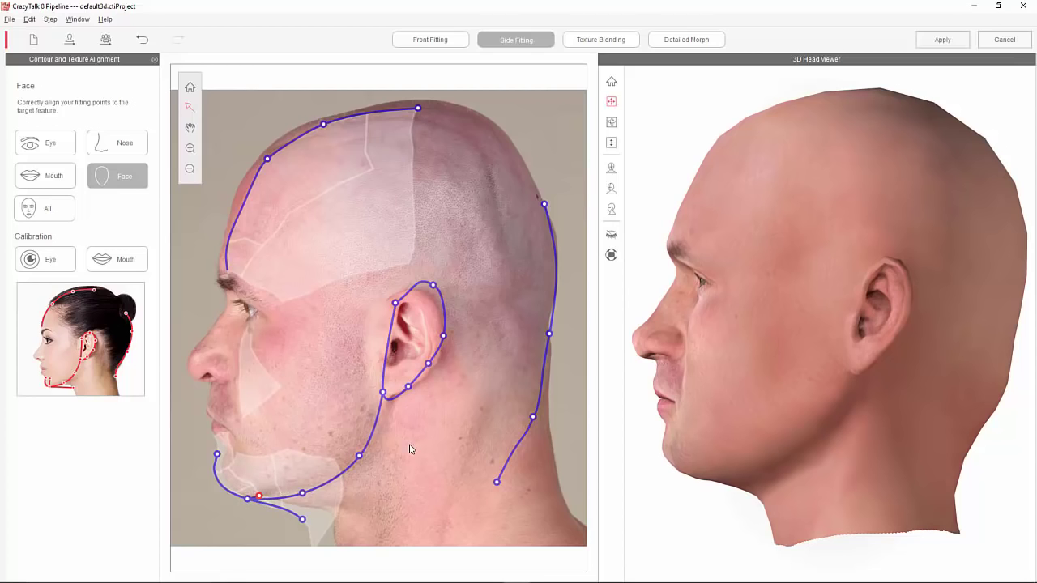
pyautogui.moveTo(217, 454); pyautogui.dragTo(221, 455)
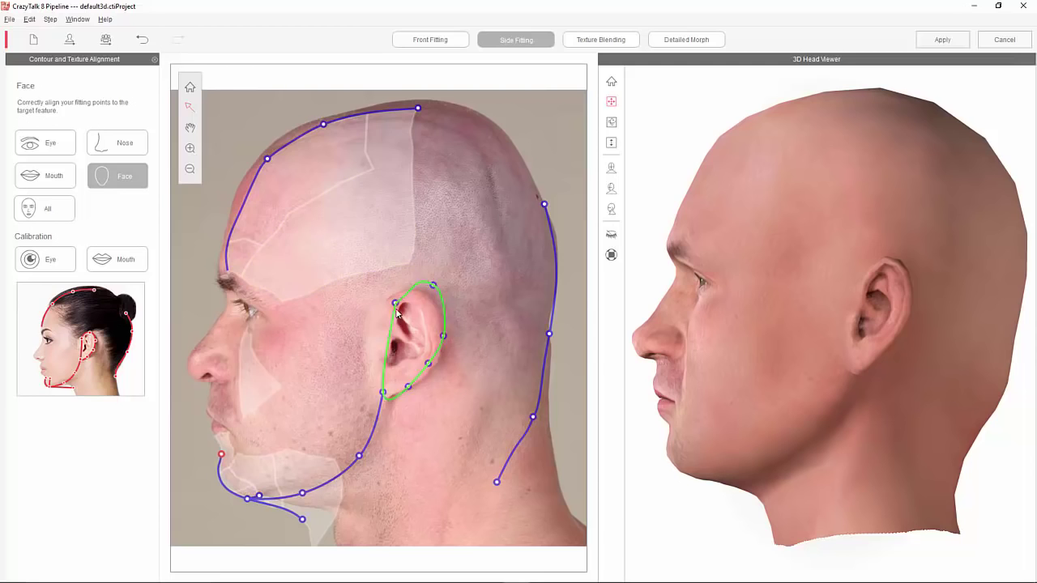
# Step: Fit the side-view ear outline to the photo by adjusting its points along the upper rim, the front edge and the lobe
pyautogui.moveTo(397, 305); pyautogui.dragTo(424, 292)
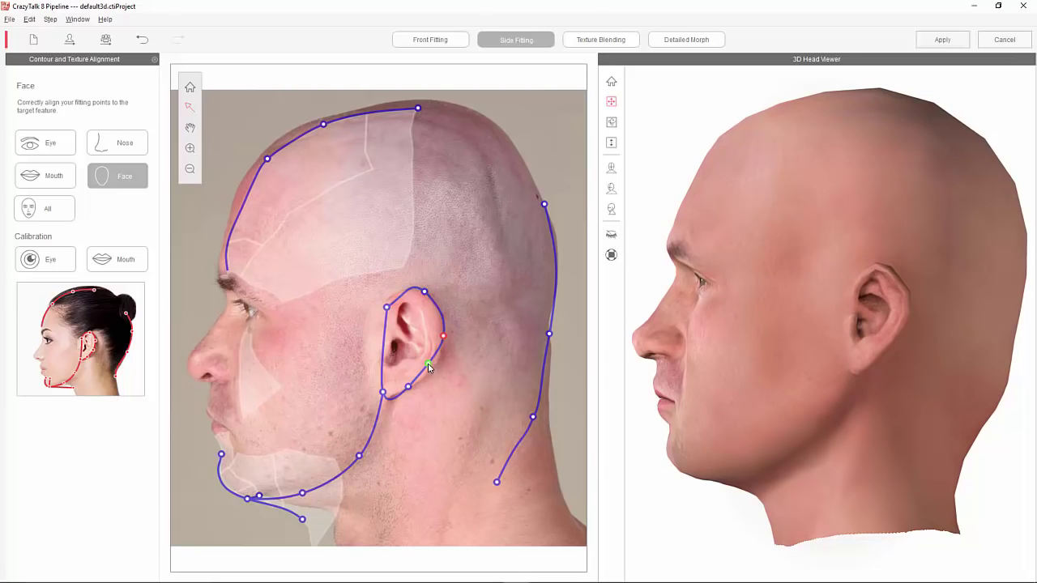
pyautogui.moveTo(428, 367); pyautogui.dragTo(387, 389)
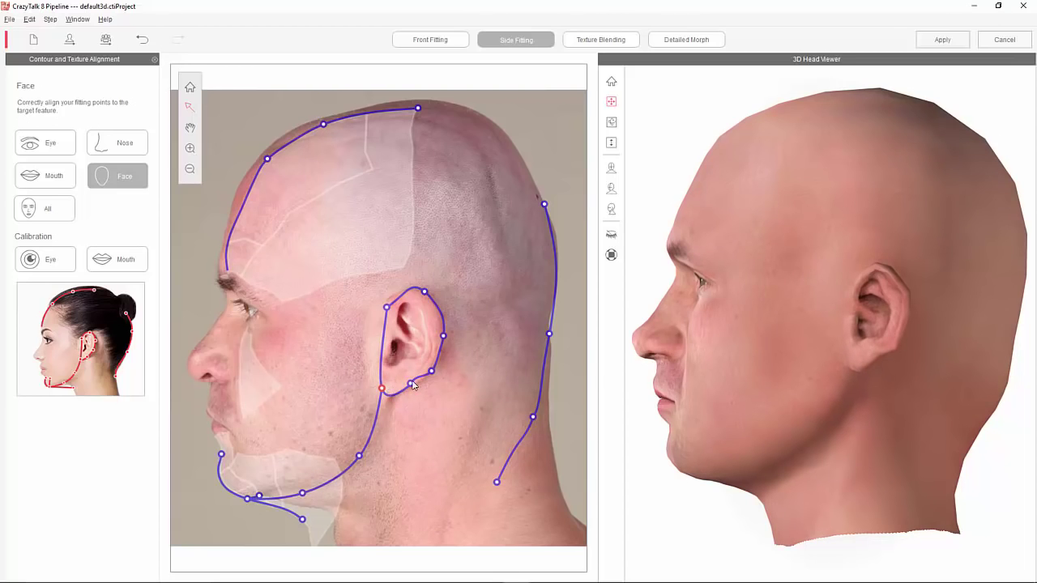
pyautogui.click(410, 385)
pyautogui.moveTo(387, 309); pyautogui.dragTo(385, 307)
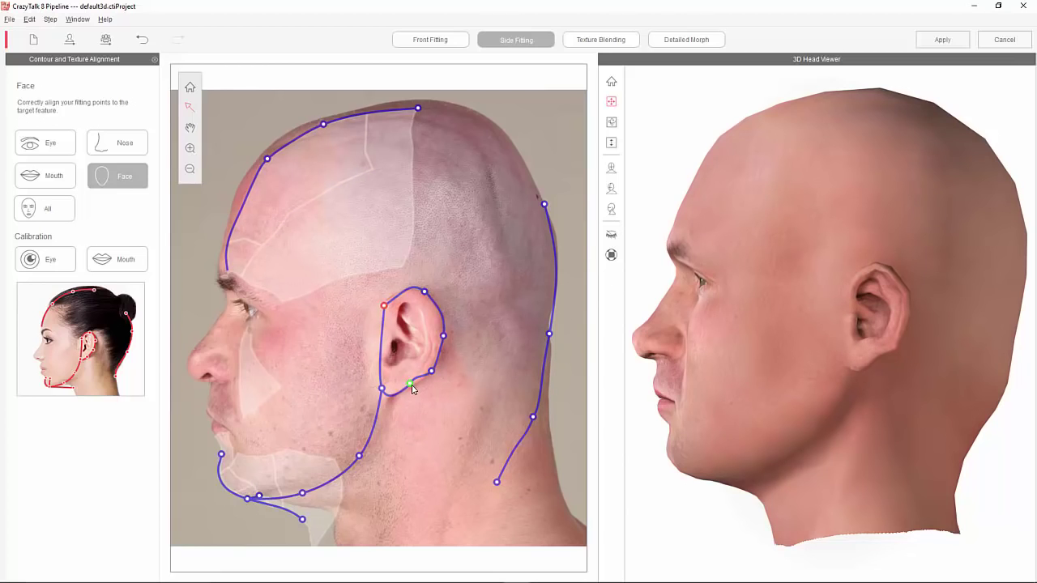
pyautogui.moveTo(409, 383); pyautogui.dragTo(411, 389)
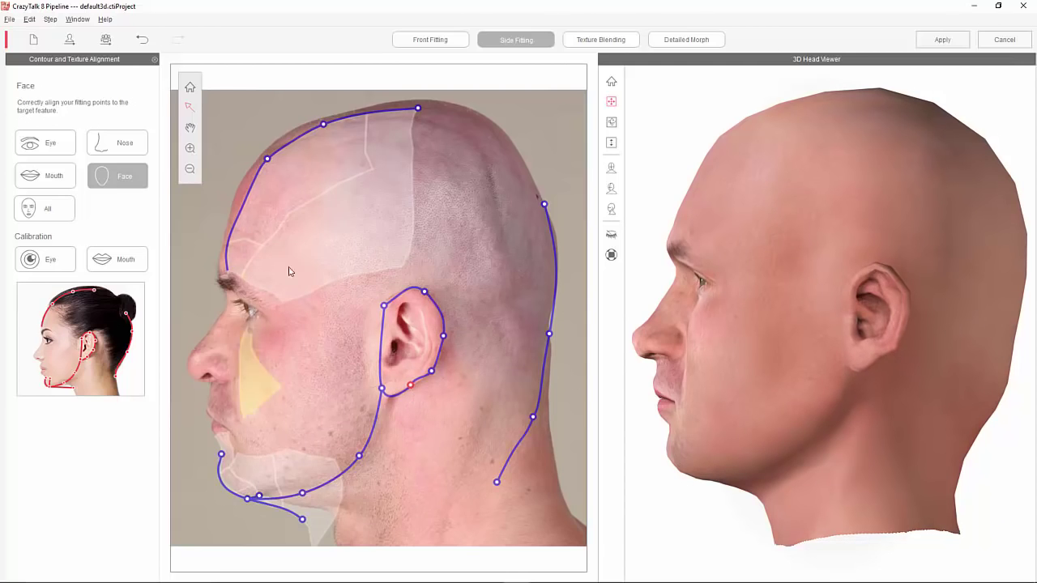
# Step: Show all side-view fitting points, move the lower forehead points forward to the brow profile, and nudge the under-chin end point up
pyautogui.click(35, 207)
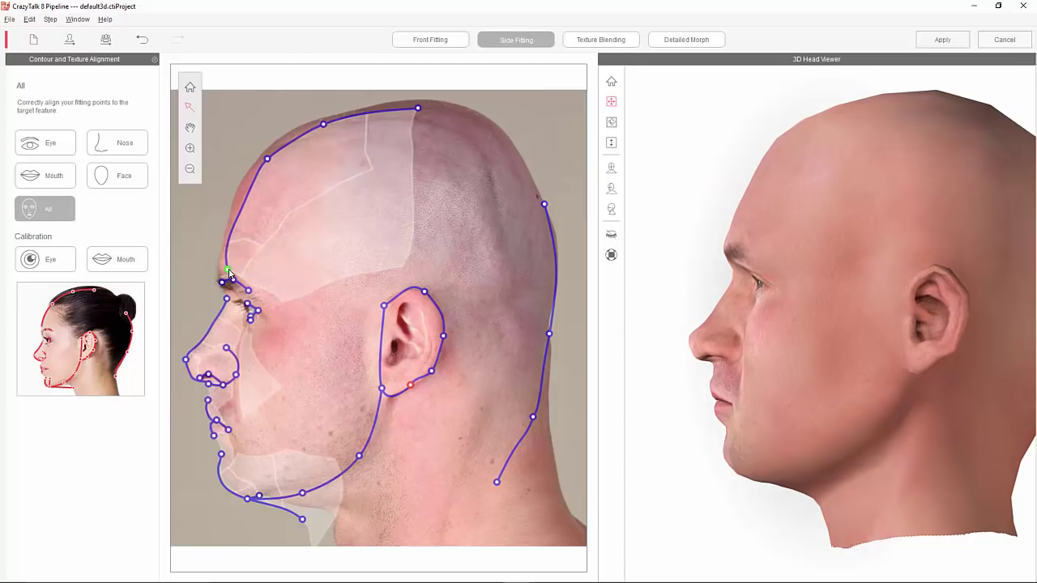
pyautogui.moveTo(228, 272); pyautogui.dragTo(219, 278)
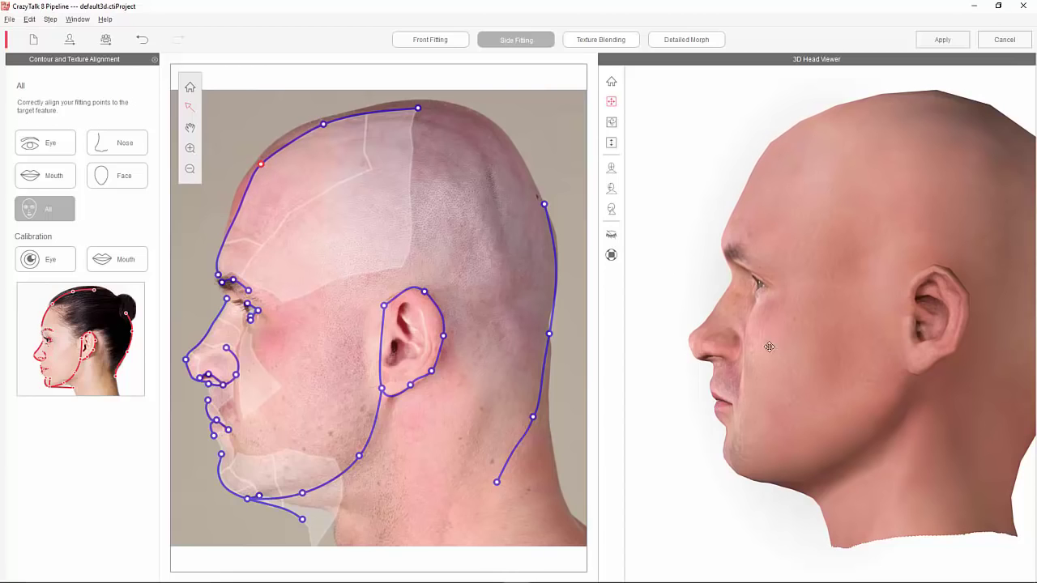
pyautogui.click(302, 520)
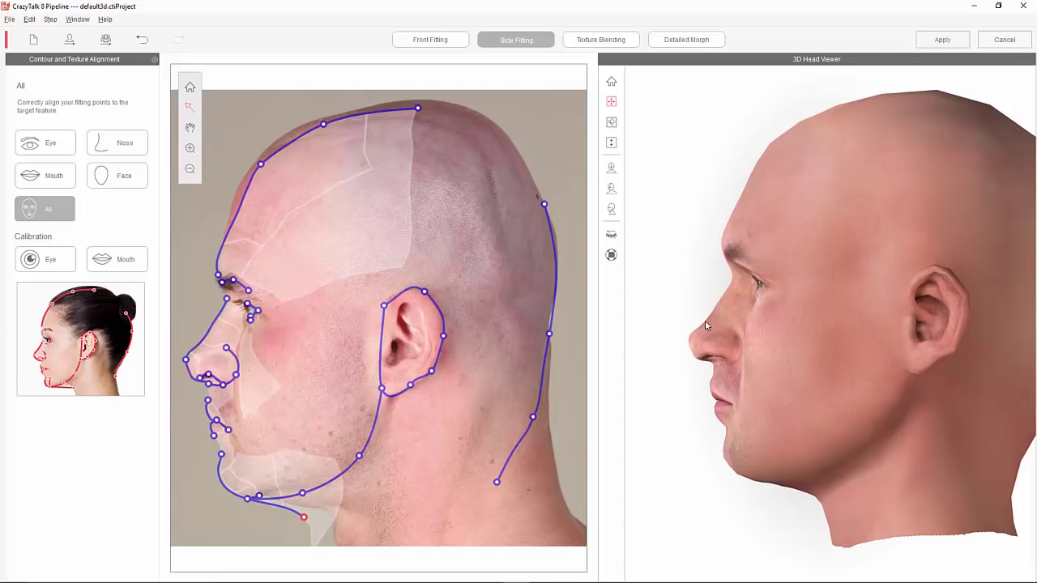
# Step: Check the fitted head from the front, go to texture blending, compare the blend types and choose the sixth one
pyautogui.moveTo(706, 325); pyautogui.dragTo(844, 334)
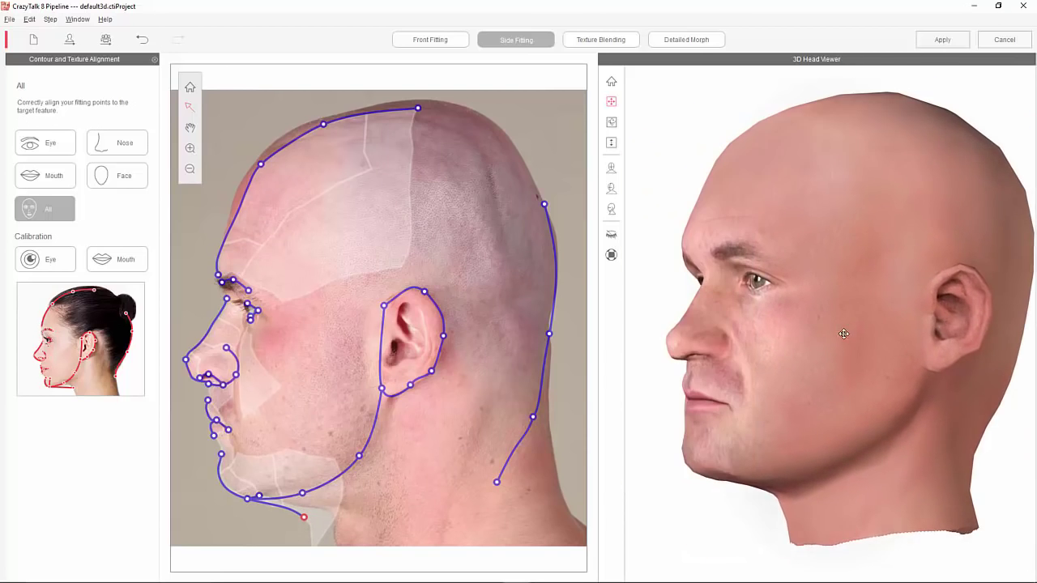
pyautogui.moveTo(830, 335); pyautogui.dragTo(960, 352, button='right')
pyautogui.moveTo(768, 415); pyautogui.dragTo(978, 374, button='right')
pyautogui.moveTo(861, 383); pyautogui.dragTo(842, 395, button='right')
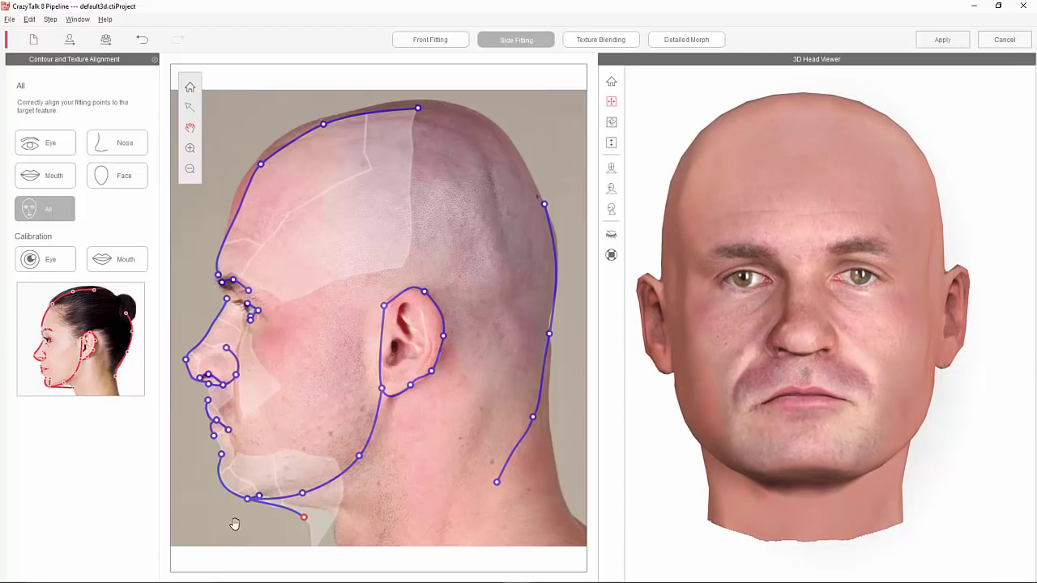
pyautogui.moveTo(628, 368); pyautogui.dragTo(731, 387, button='middle')
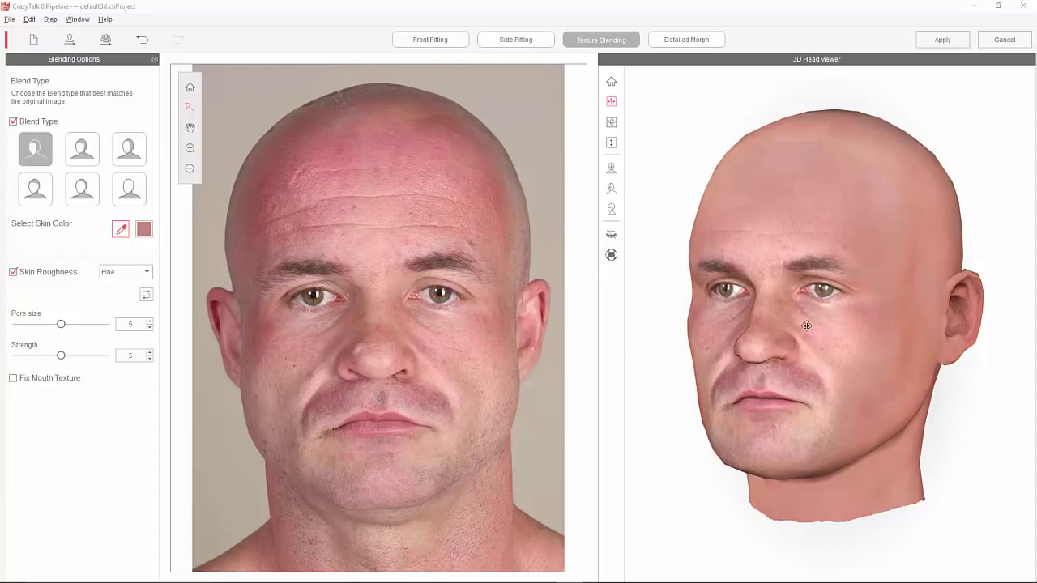
pyautogui.moveTo(972, 373); pyautogui.dragTo(856, 292)
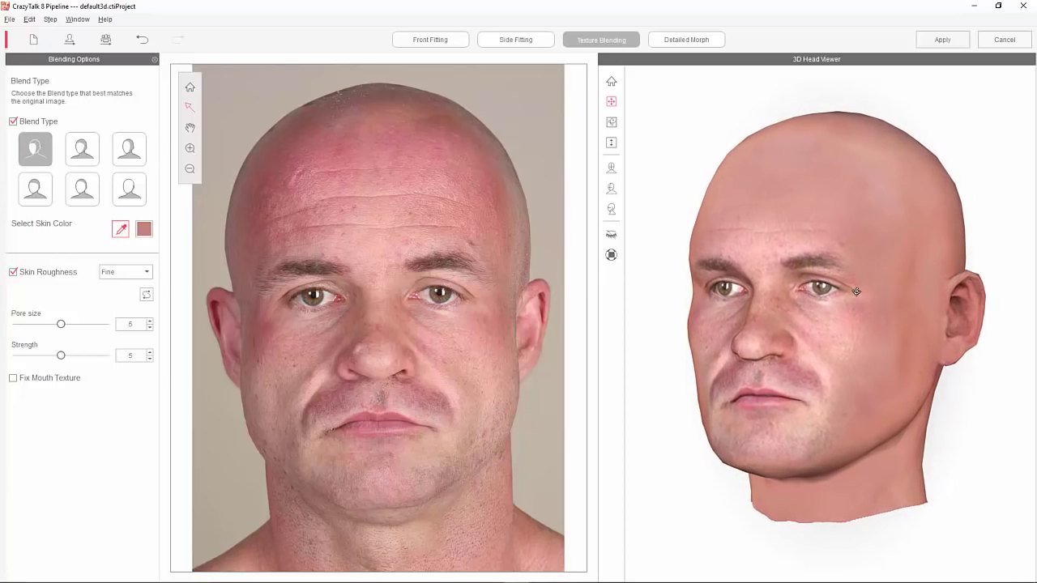
pyautogui.click(81, 151)
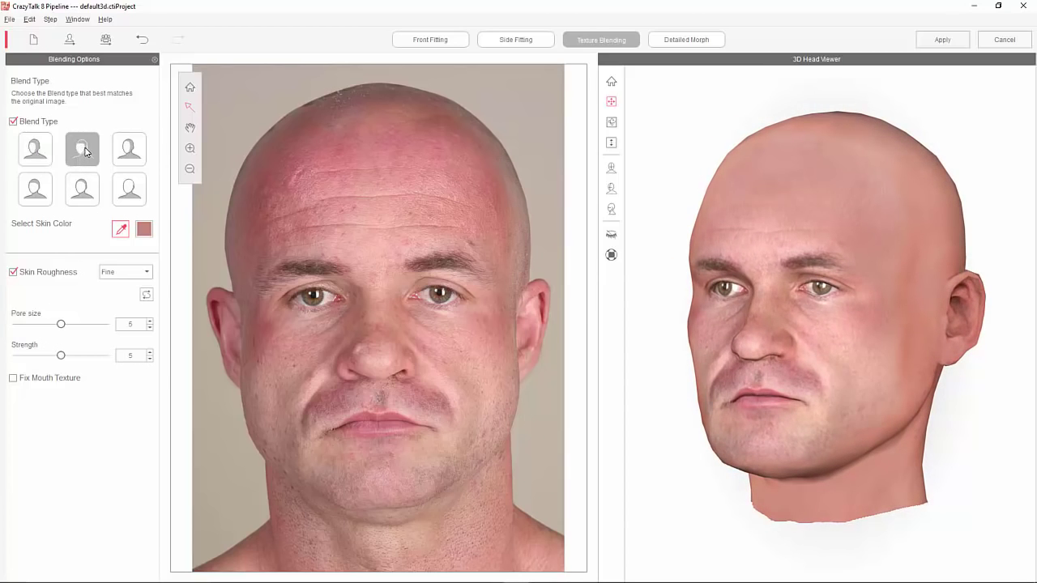
pyautogui.click(129, 150)
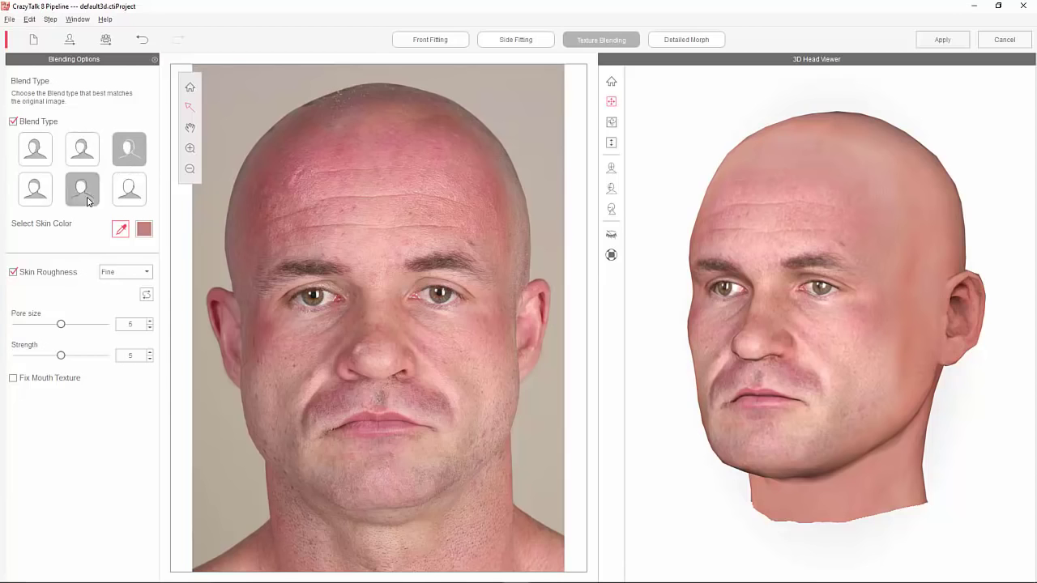
pyautogui.click(35, 190)
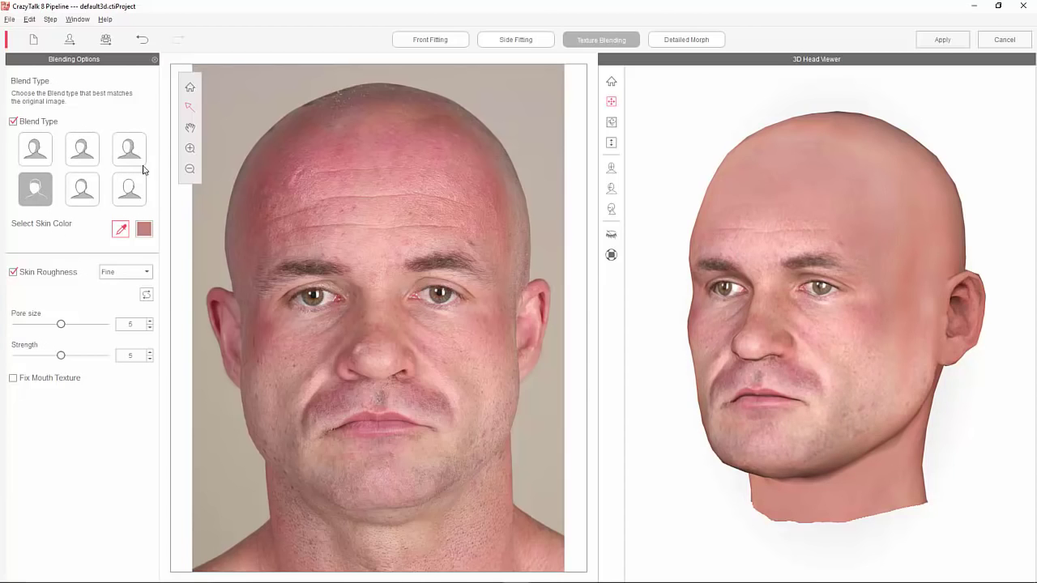
pyautogui.click(83, 189)
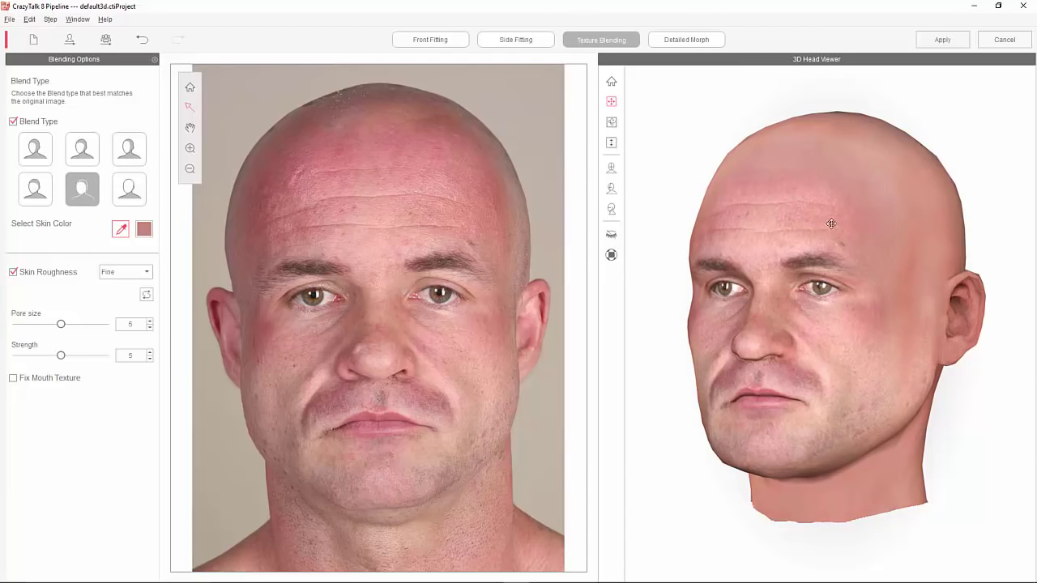
pyautogui.click(132, 194)
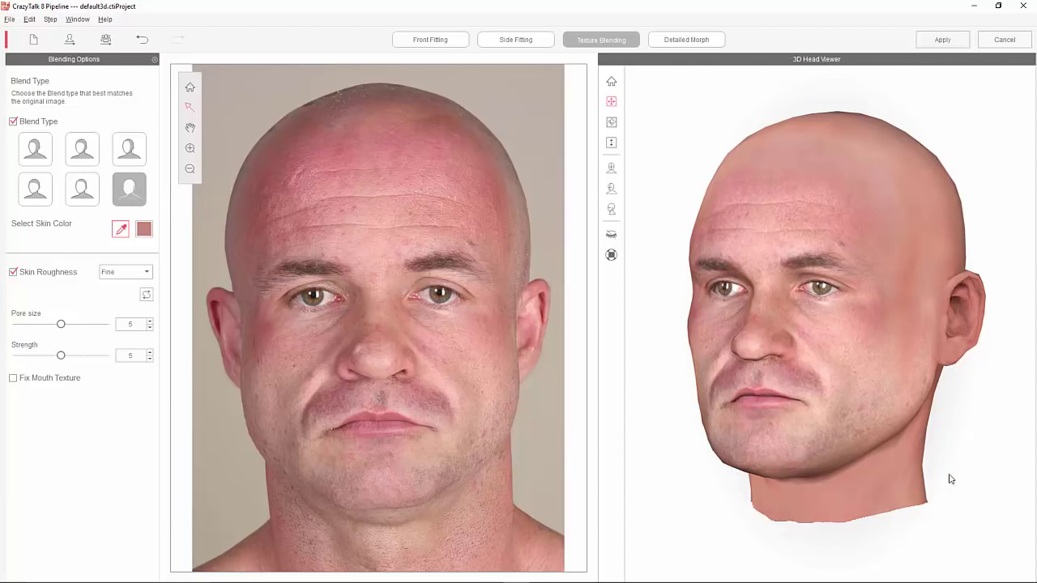
# Step: Examine the blended texture from several angles, along with the skin roughness presets, pore size and strength settings
pyautogui.moveTo(893, 347); pyautogui.dragTo(1032, 321)
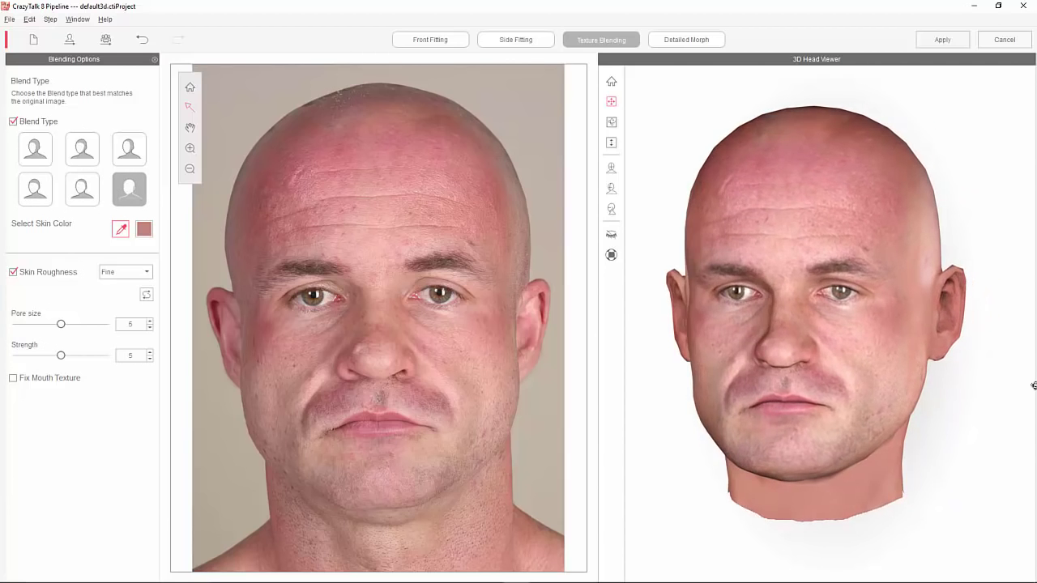
pyautogui.moveTo(770, 404); pyautogui.dragTo(832, 311)
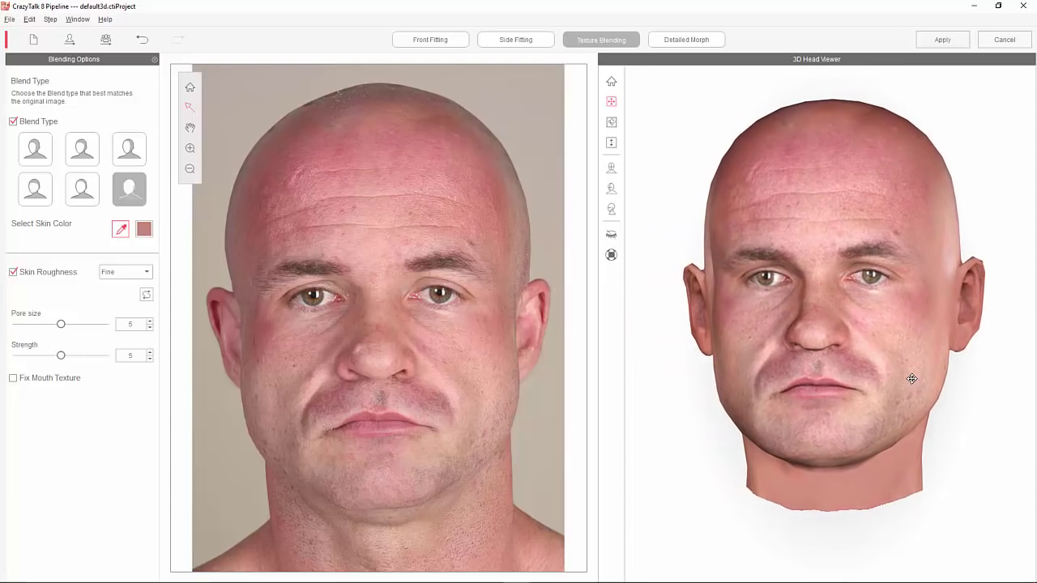
pyautogui.scroll(1, 912, 378)
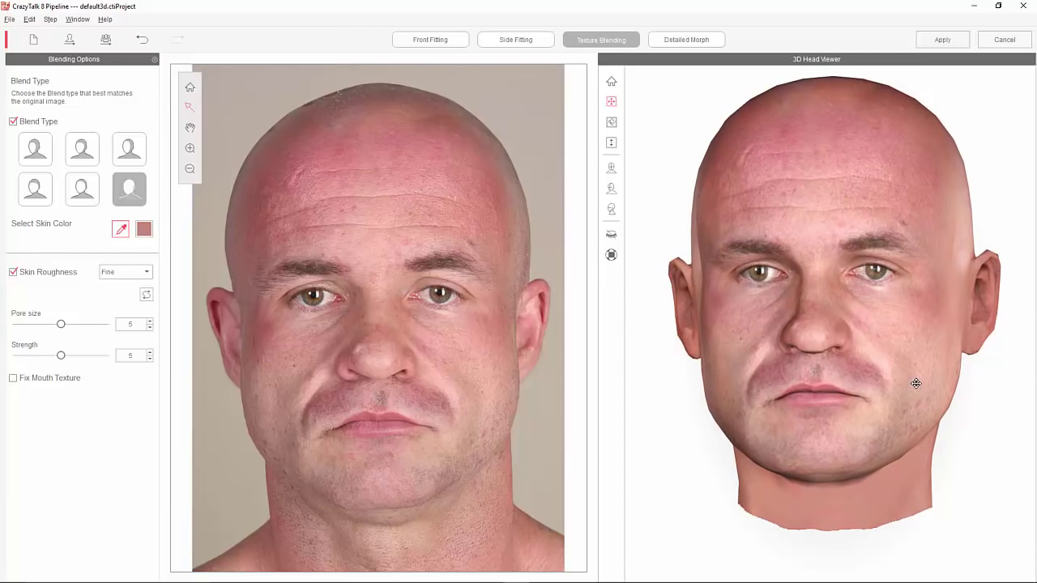
pyautogui.moveTo(866, 315); pyautogui.dragTo(724, 372)
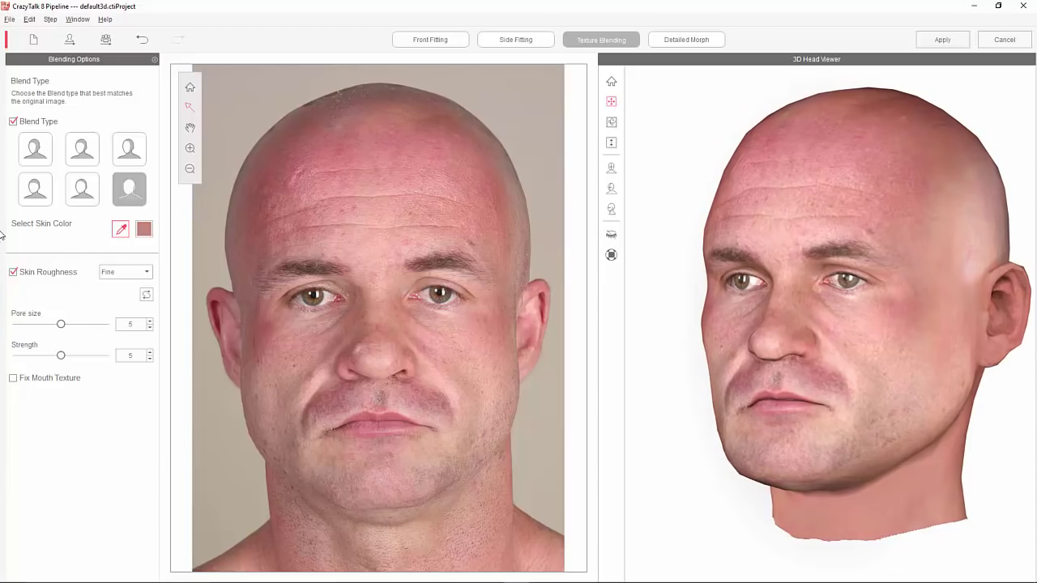
pyautogui.click(146, 272)
pyautogui.click(85, 290)
pyautogui.moveTo(61, 327); pyautogui.dragTo(51, 356)
pyautogui.click(53, 356)
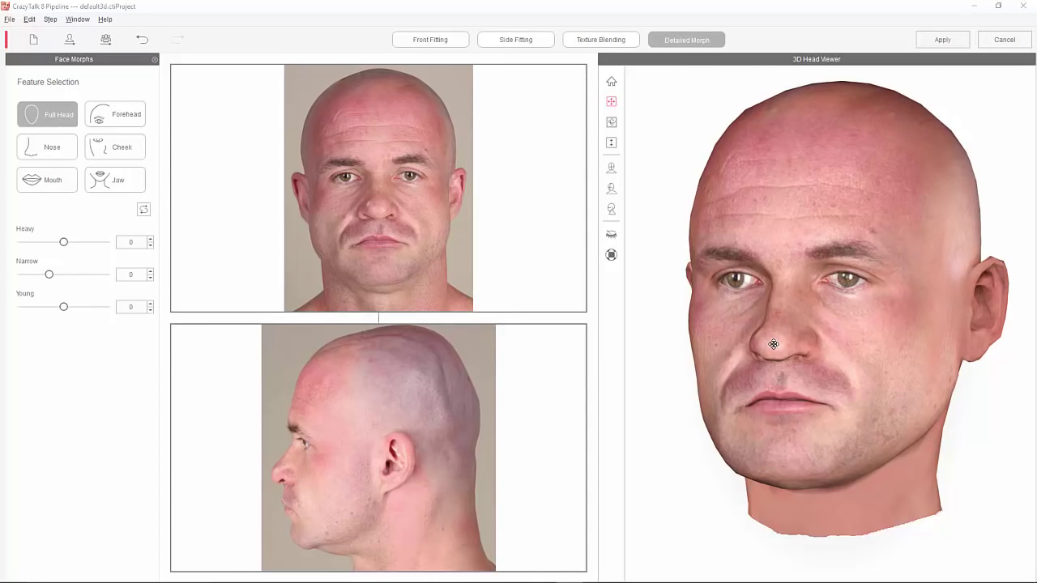
# Step: Review the detailed morph parameters offered for the full head, forehead, nose, cheek, jaw and mouth
pyautogui.click(37, 115)
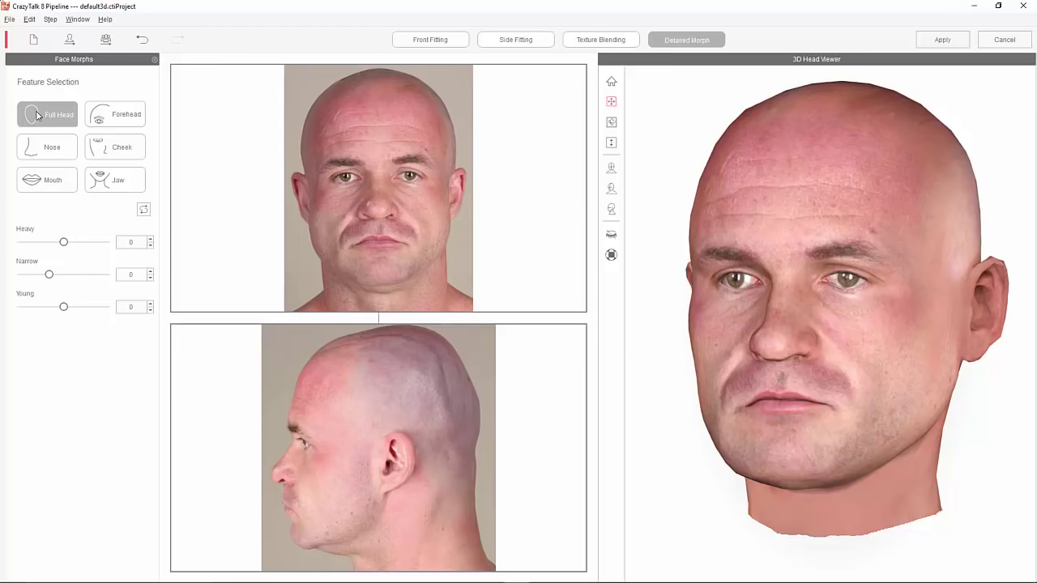
pyautogui.click(115, 114)
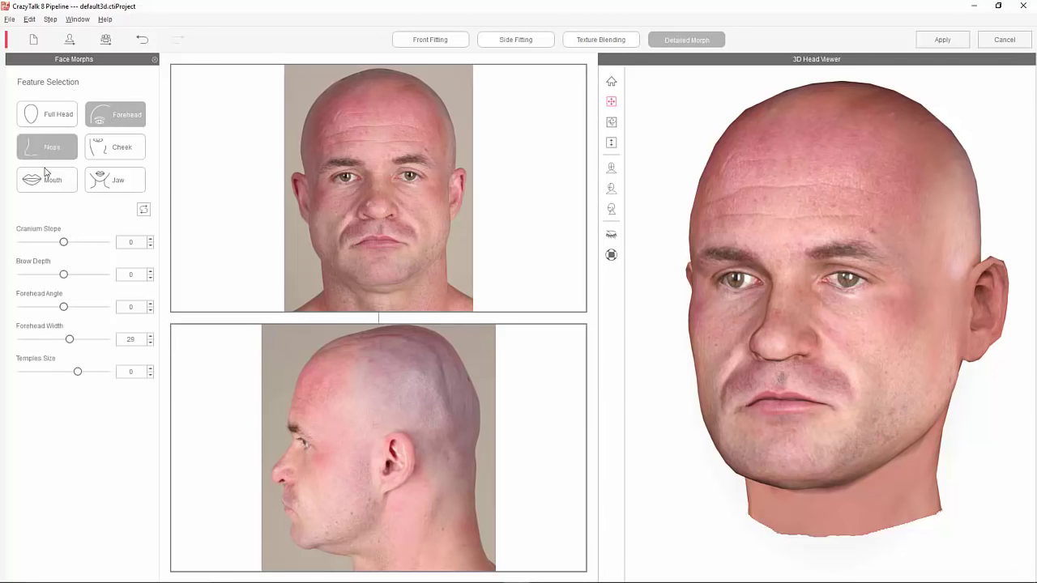
pyautogui.click(56, 152)
pyautogui.click(93, 152)
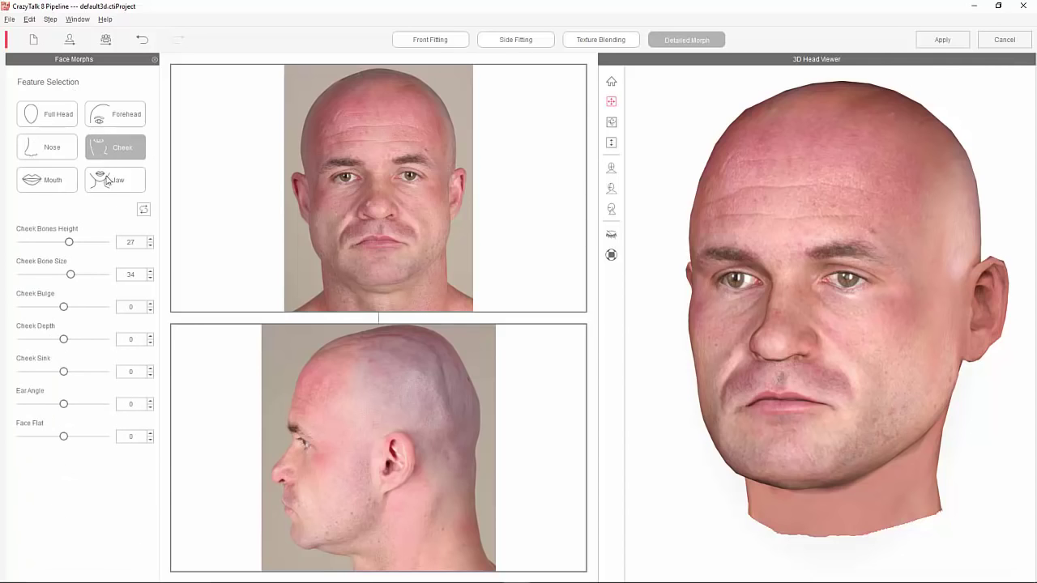
pyautogui.click(116, 182)
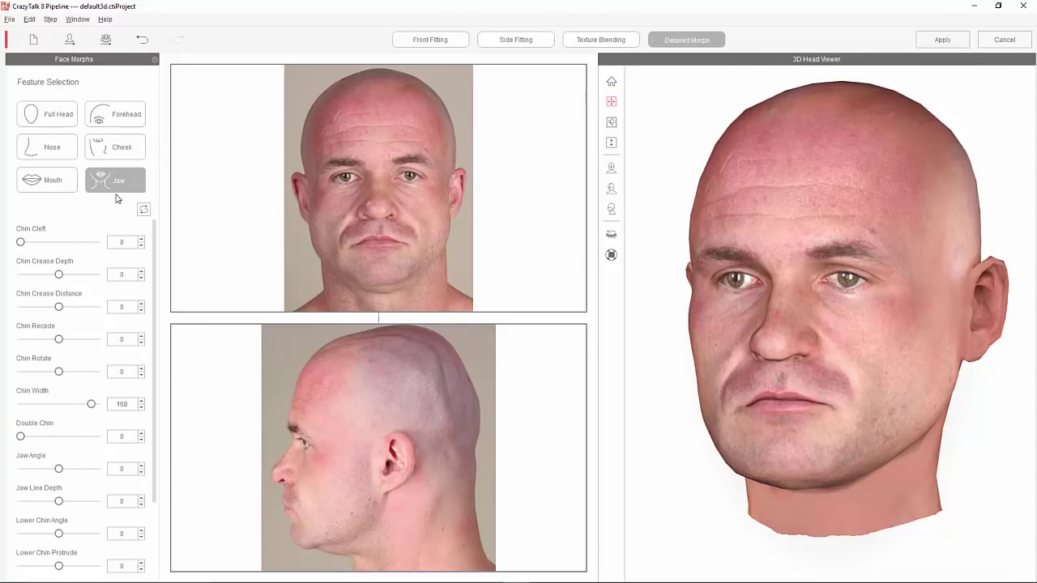
pyautogui.click(56, 185)
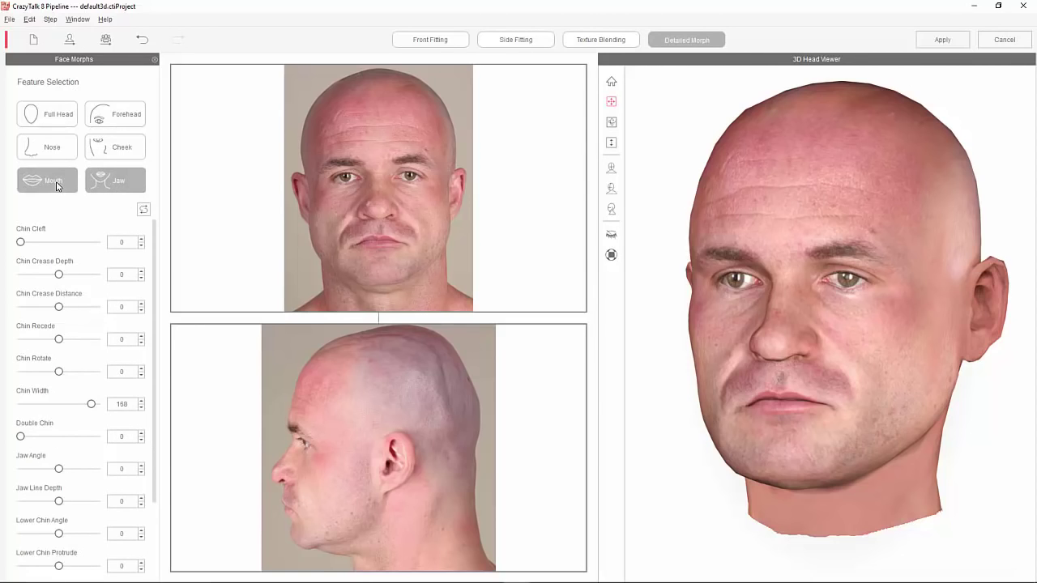
pyautogui.click(46, 120)
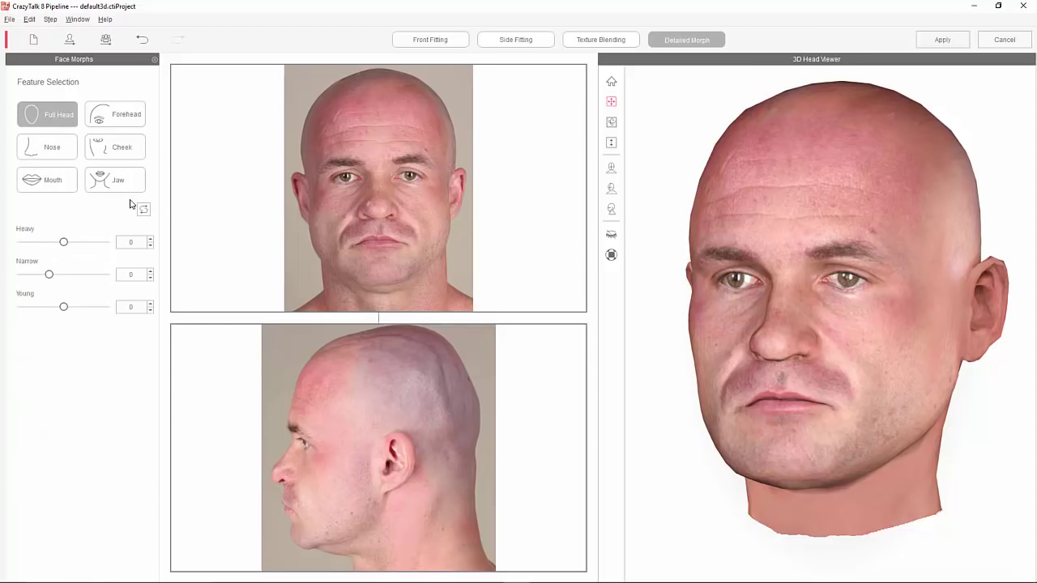
# Step: With the head facing front, set the full-head morphs Heavy to 10 and Narrow to -21
pyautogui.moveTo(781, 353); pyautogui.dragTo(1033, 425)
pyautogui.moveTo(856, 424); pyautogui.dragTo(736, 359)
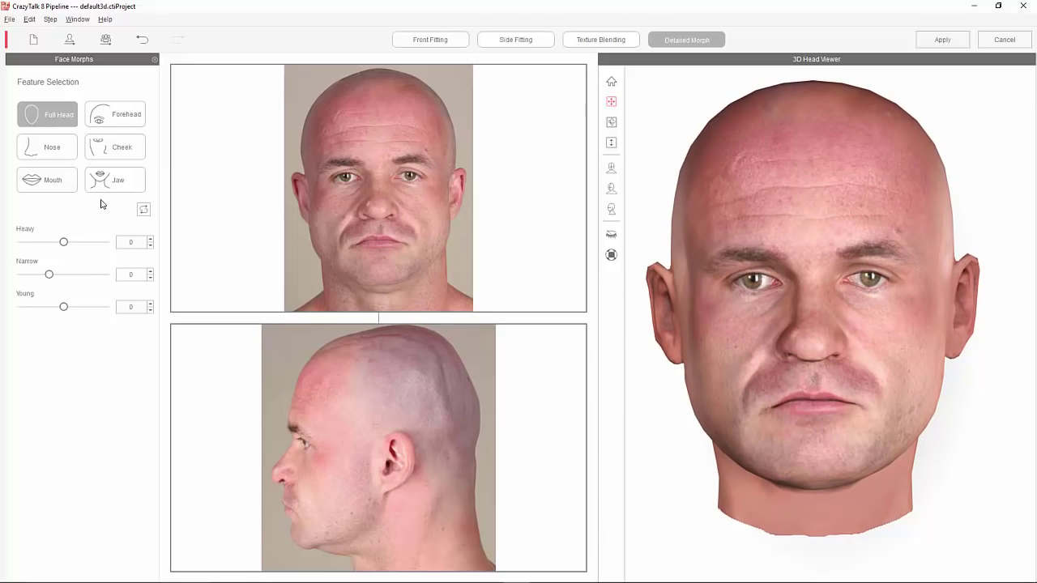
pyautogui.moveTo(65, 243)
pyautogui.mouseDown()
pyautogui.moveTo(79, 244)
pyautogui.moveTo(68, 245)
pyautogui.mouseUp()
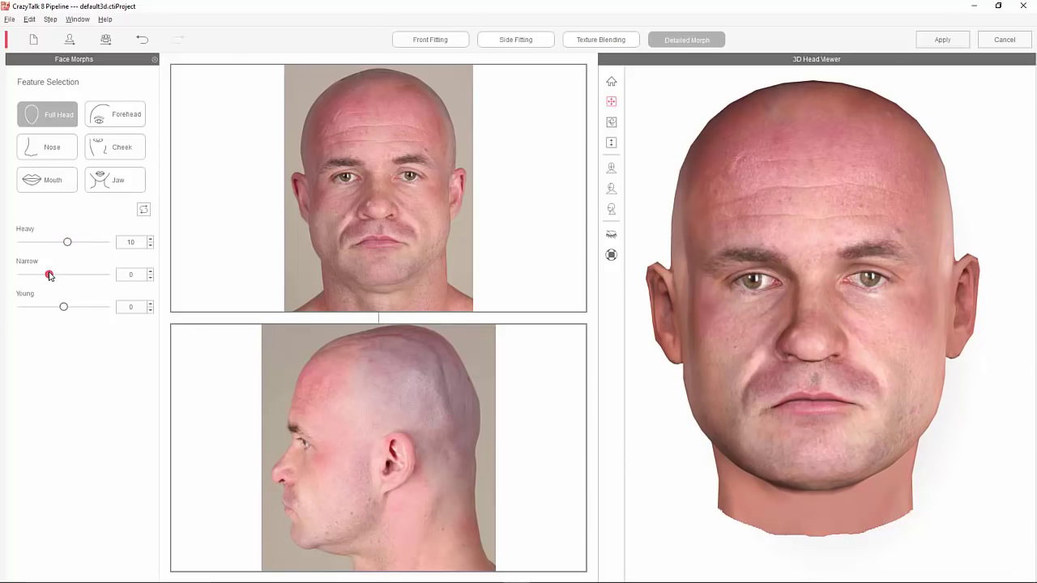
pyautogui.moveTo(48, 275); pyautogui.dragTo(39, 292)
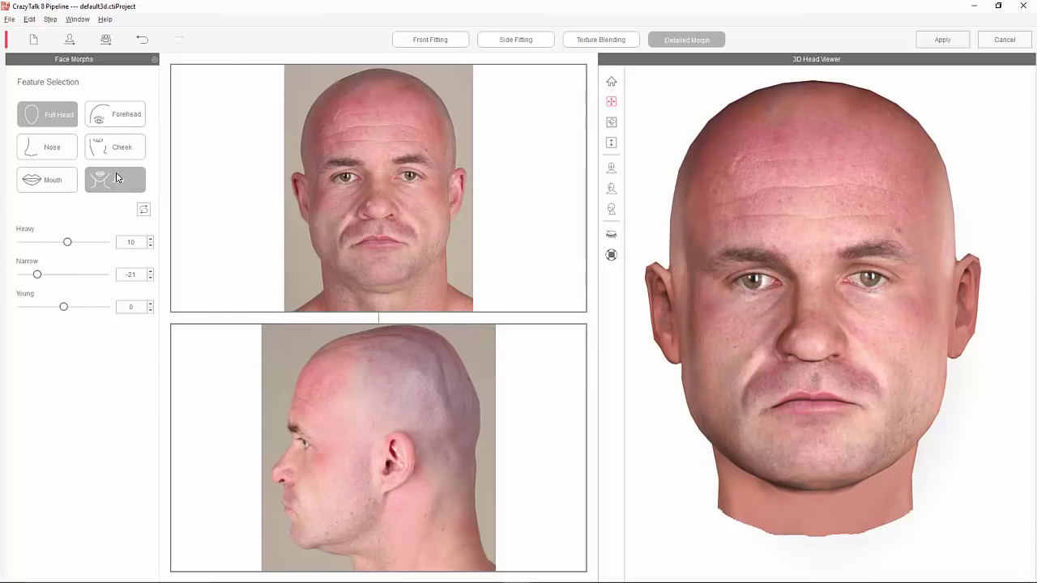
# Step: Set the forehead morphs Cranium Slope to -1, Brow Depth to 37, Forehead Angle to 9 and Forehead Width to 43
pyautogui.click(136, 120)
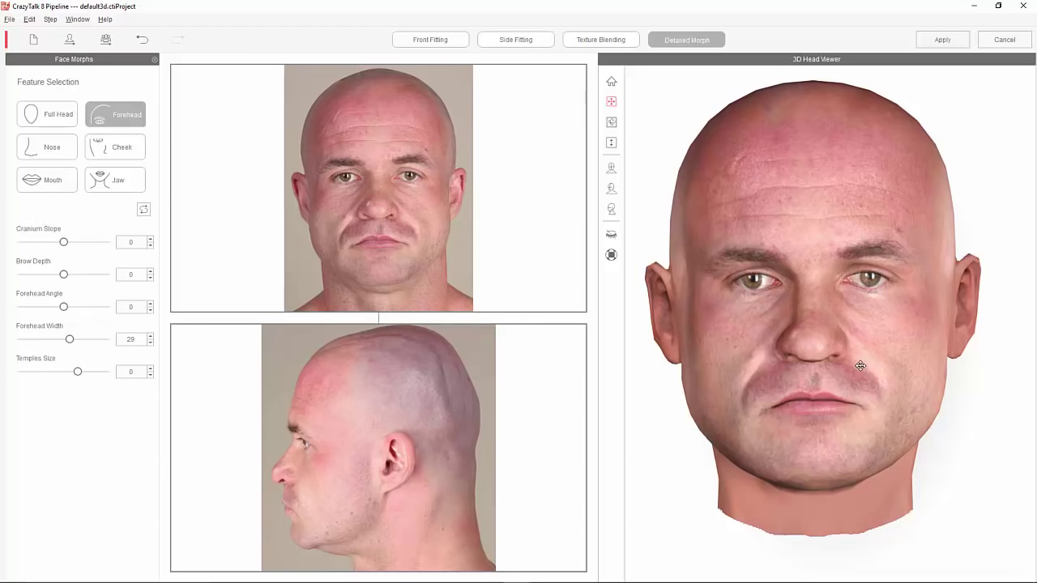
pyautogui.moveTo(855, 370); pyautogui.dragTo(170, 330, button='right')
pyautogui.moveTo(699, 393); pyautogui.dragTo(1033, 502, button='right')
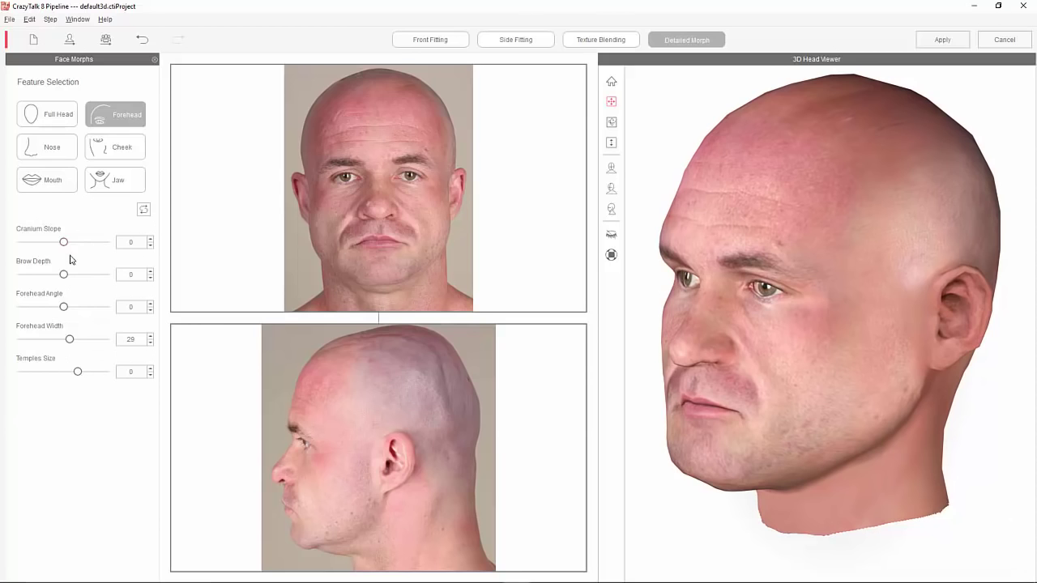
pyautogui.moveTo(66, 246); pyautogui.dragTo(65, 311)
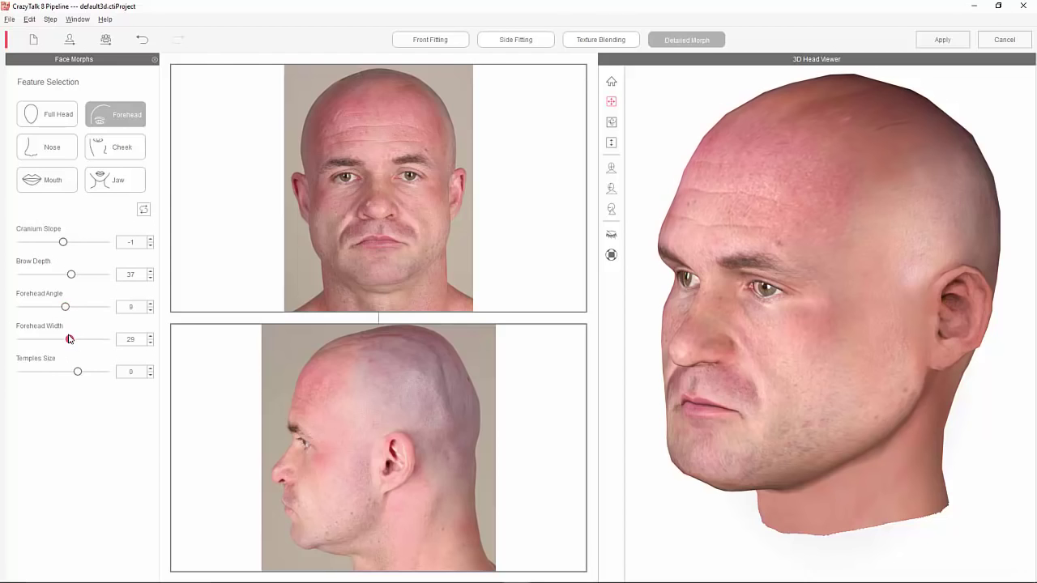
pyautogui.moveTo(70, 340); pyautogui.dragTo(72, 339)
pyautogui.moveTo(699, 352); pyautogui.dragTo(935, 379)
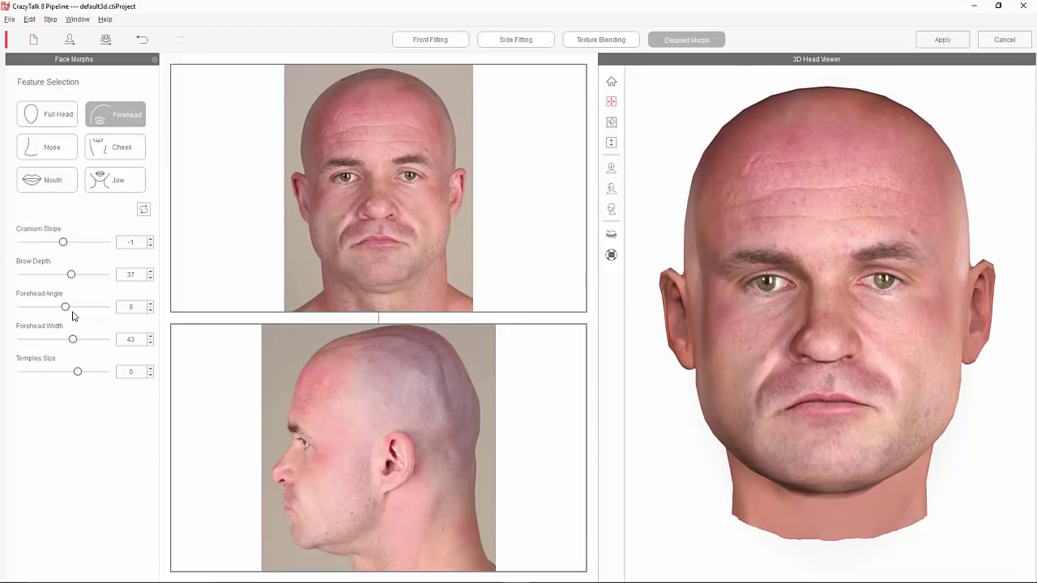
# Step: Adjust the forehead's Temples Size slightly and set the nose morph Nose Tip Bulge to -1
pyautogui.moveTo(73, 343); pyautogui.dragTo(84, 381)
pyautogui.click(65, 158)
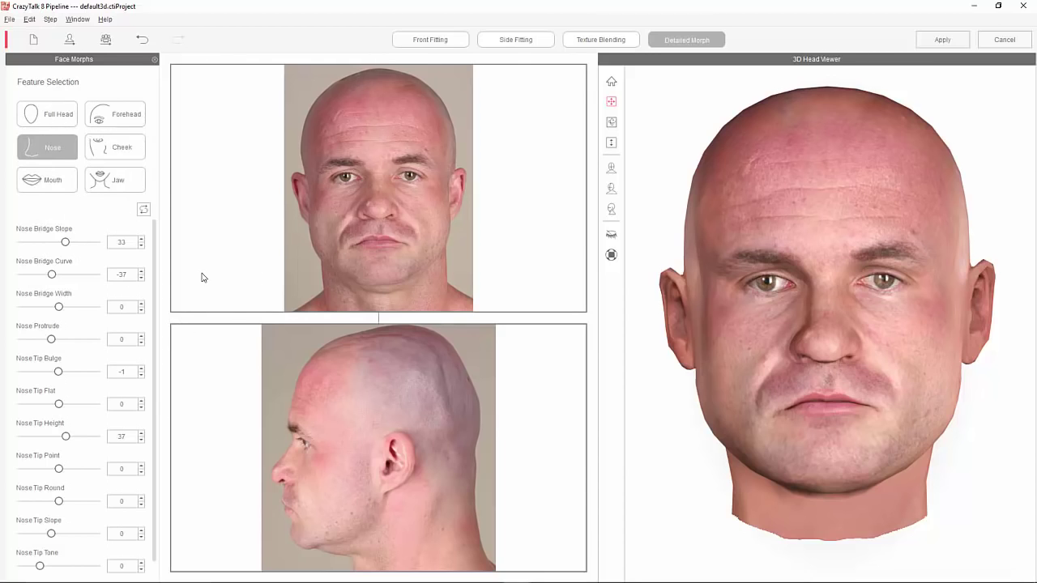
pyautogui.moveTo(58, 372); pyautogui.dragTo(57, 384)
# Step: Set the jaw morphs Chin Recede to 101 and Chin Cleft to 129
pyautogui.click(115, 180)
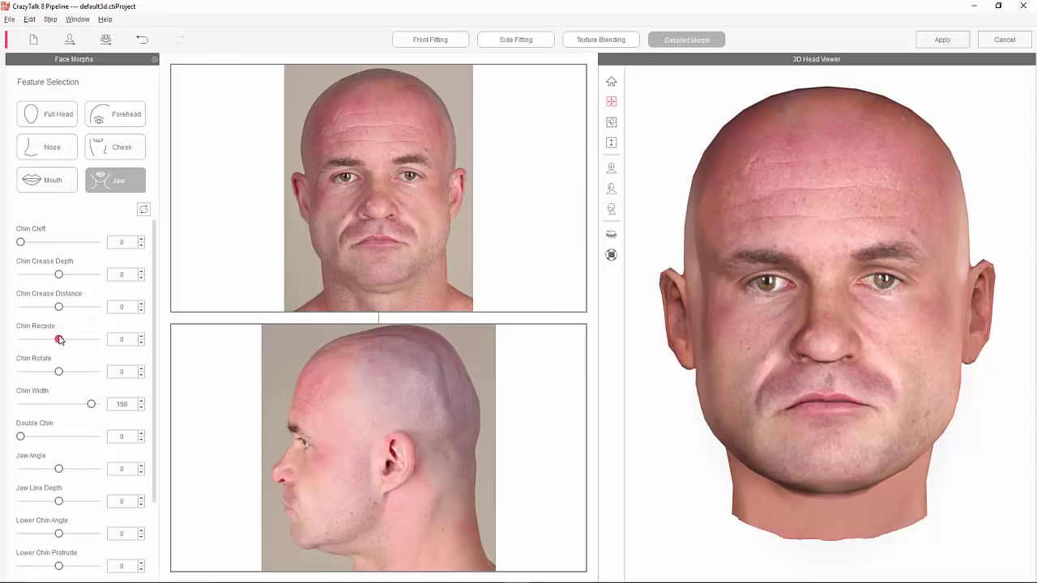
pyautogui.moveTo(59, 340); pyautogui.dragTo(78, 341)
pyautogui.moveTo(20, 243); pyautogui.dragTo(59, 249)
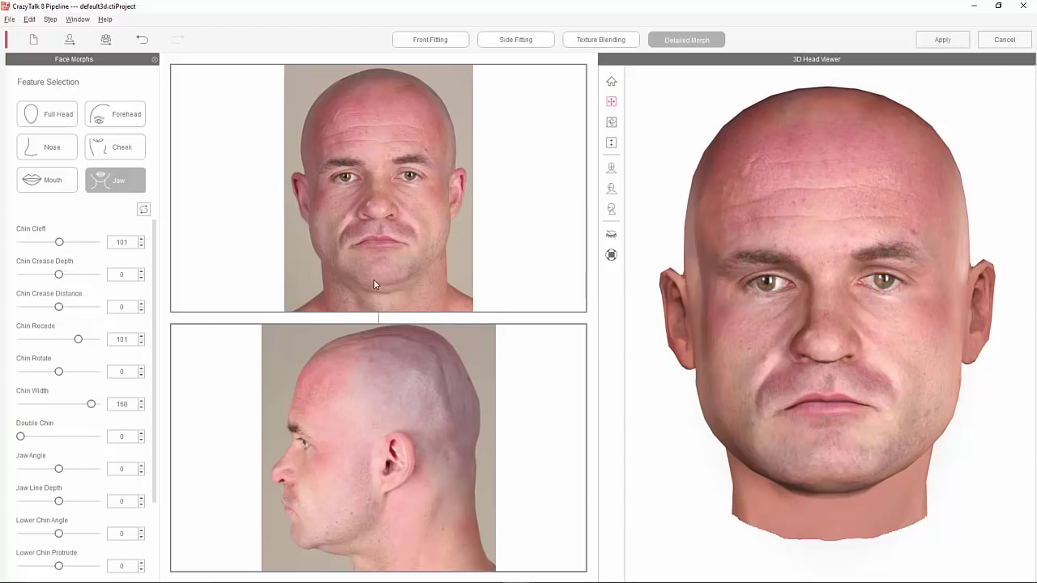
pyautogui.moveTo(59, 243); pyautogui.dragTo(70, 242)
# Step: Set the mouth morphs Philtrum Dent to -35, Lip Lower Size to 55, Lips Curve to 21 and Upper Lip Depth to 50
pyautogui.click(49, 181)
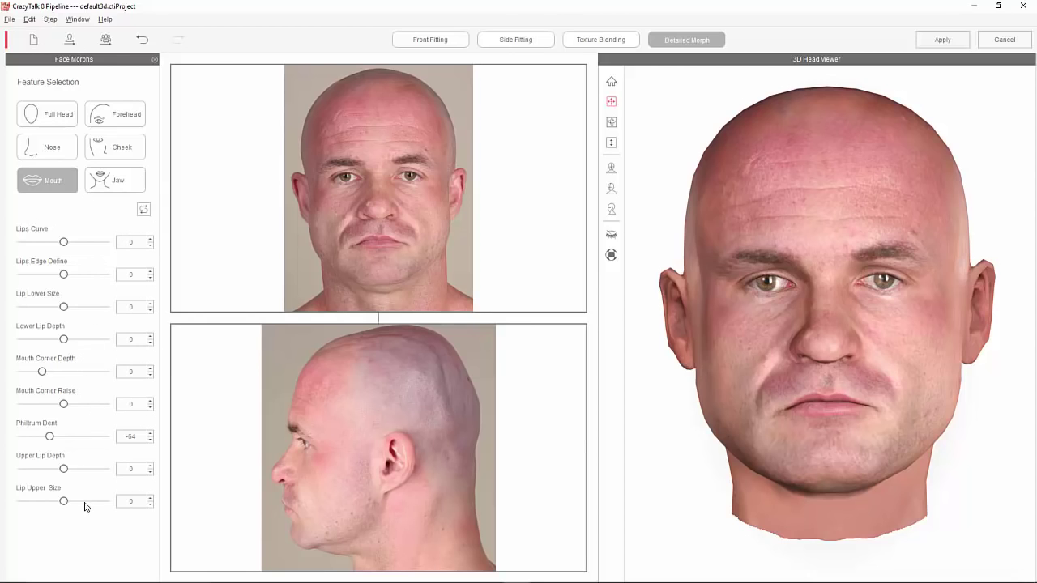
pyautogui.moveTo(50, 436); pyautogui.dragTo(56, 435)
pyautogui.moveTo(64, 309); pyautogui.dragTo(75, 312)
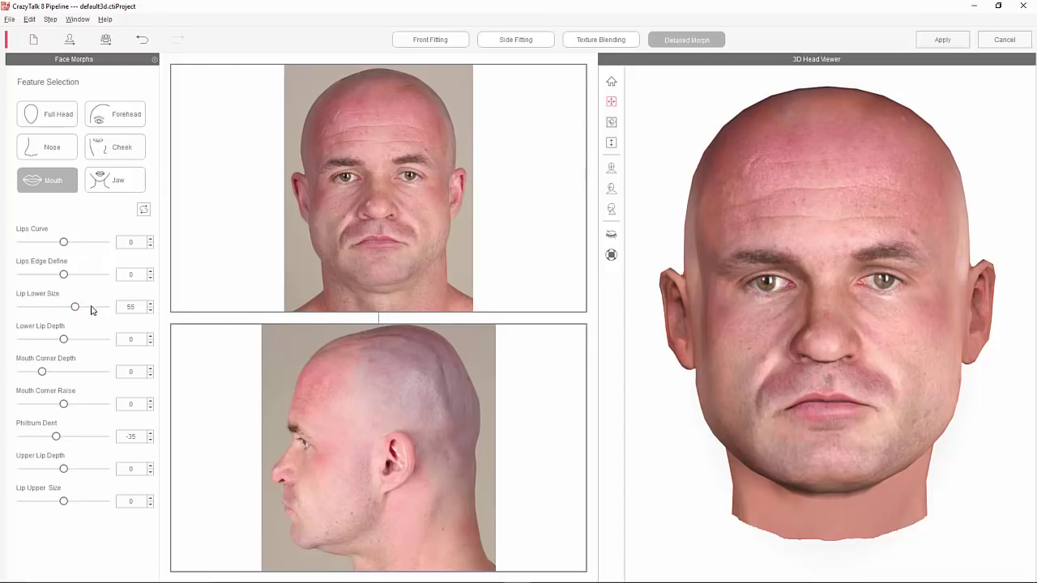
pyautogui.moveTo(65, 244)
pyautogui.mouseDown()
pyautogui.moveTo(91, 243)
pyautogui.moveTo(73, 250)
pyautogui.mouseUp()
pyautogui.moveTo(65, 470); pyautogui.dragTo(71, 469)
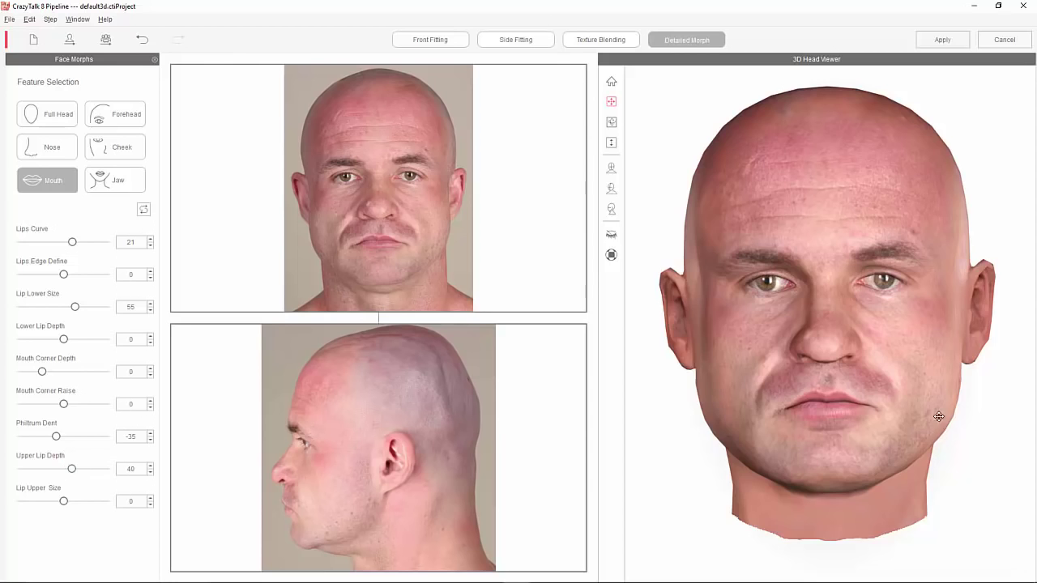
pyautogui.moveTo(937, 416); pyautogui.dragTo(256, 397)
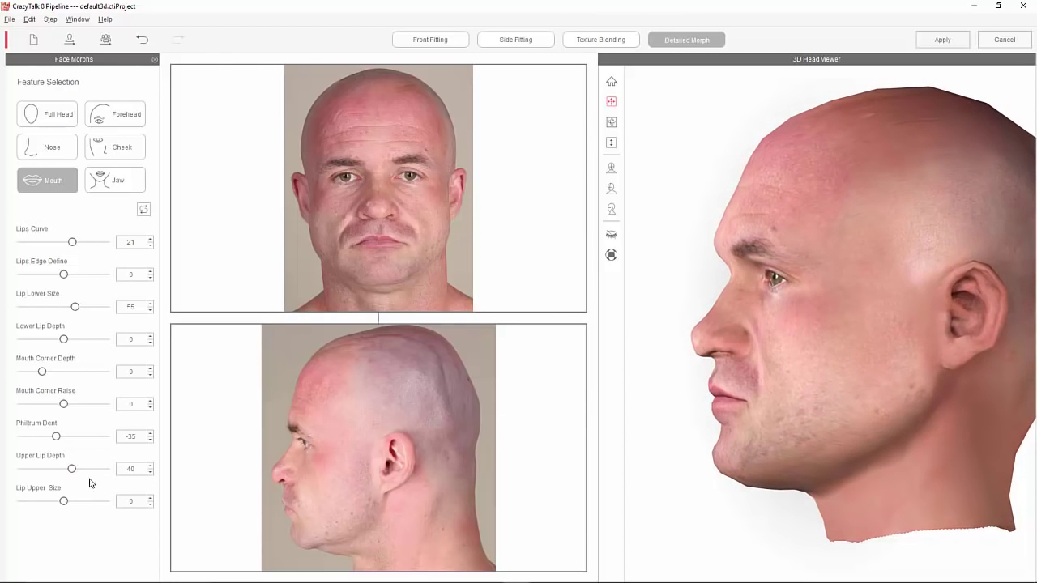
pyautogui.moveTo(73, 470); pyautogui.dragTo(74, 469)
pyautogui.moveTo(758, 418); pyautogui.dragTo(1012, 417, button='right')
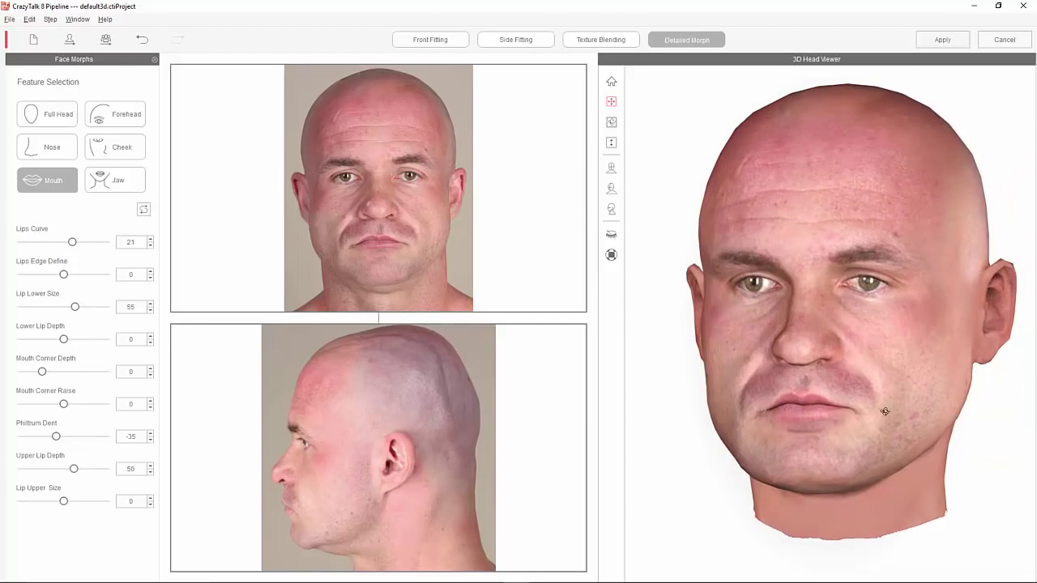
pyautogui.moveTo(705, 413); pyautogui.dragTo(758, 395, button='right')
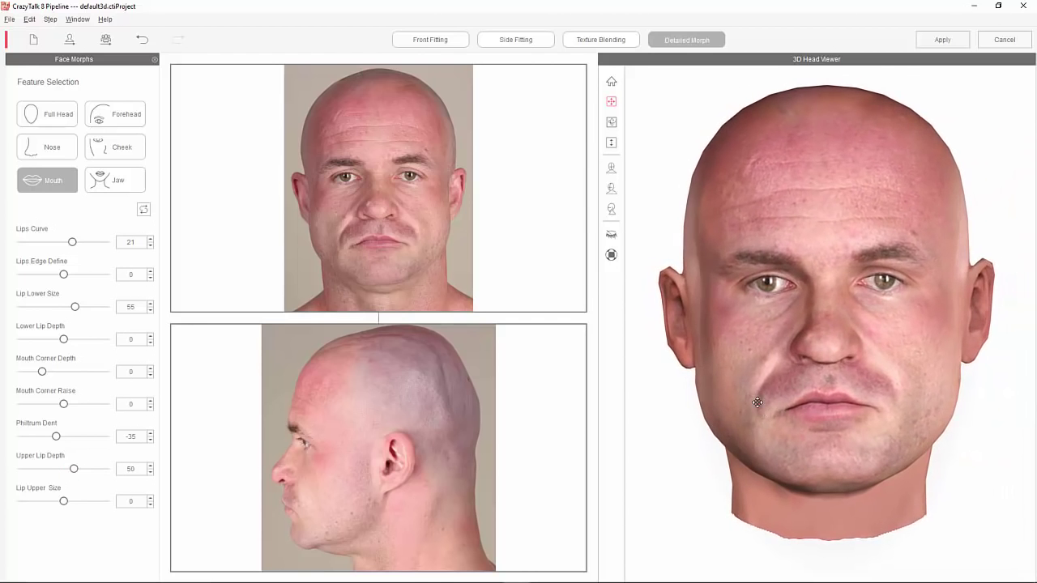
# Step: Try the extreme Ear Angle among the cheek morphs and set it to -17
pyautogui.click(119, 184)
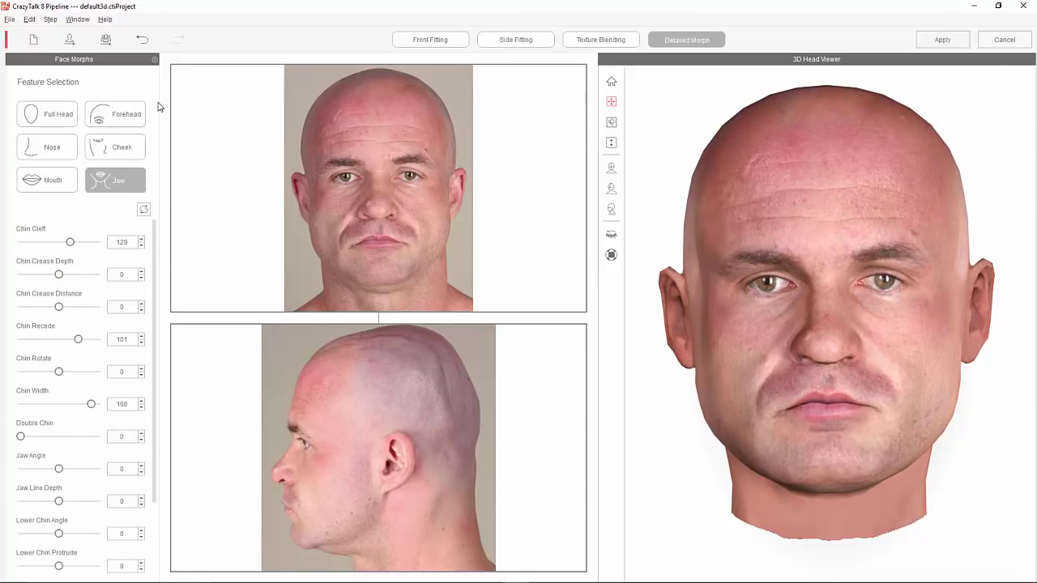
pyautogui.click(133, 151)
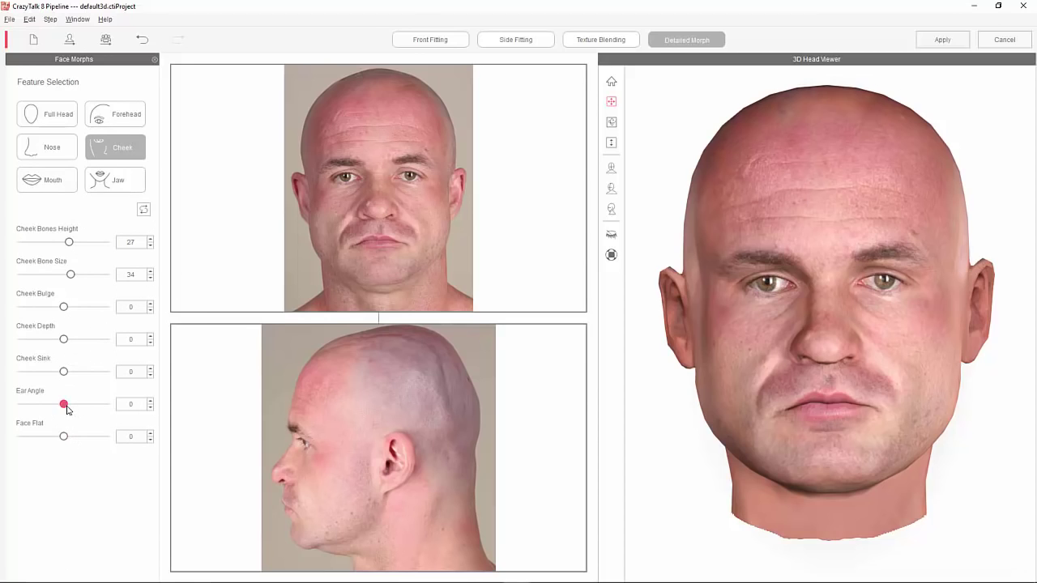
pyautogui.moveTo(64, 404); pyautogui.dragTo(131, 405)
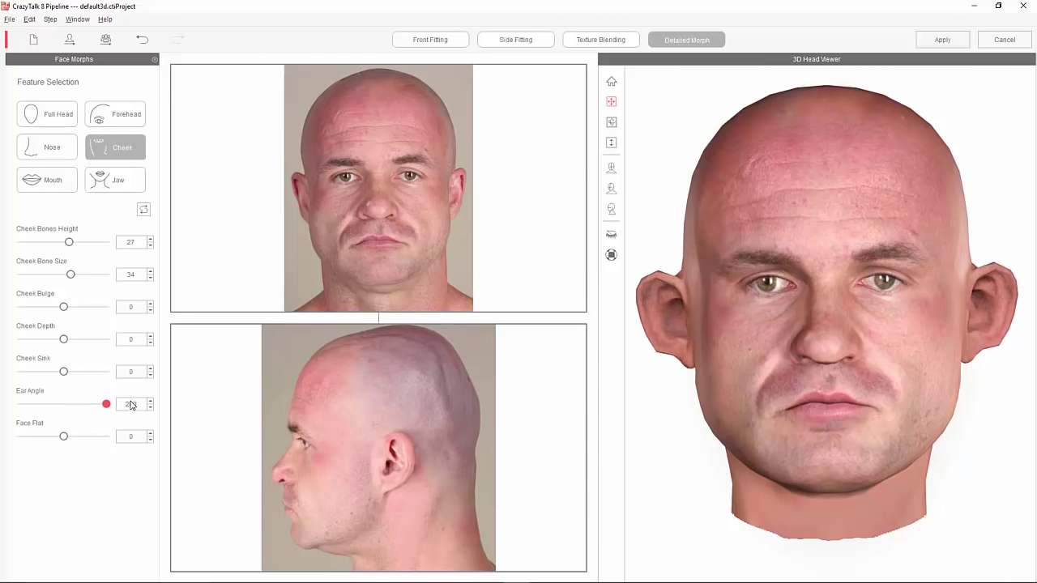
pyautogui.moveTo(108, 404); pyautogui.dragTo(64, 403)
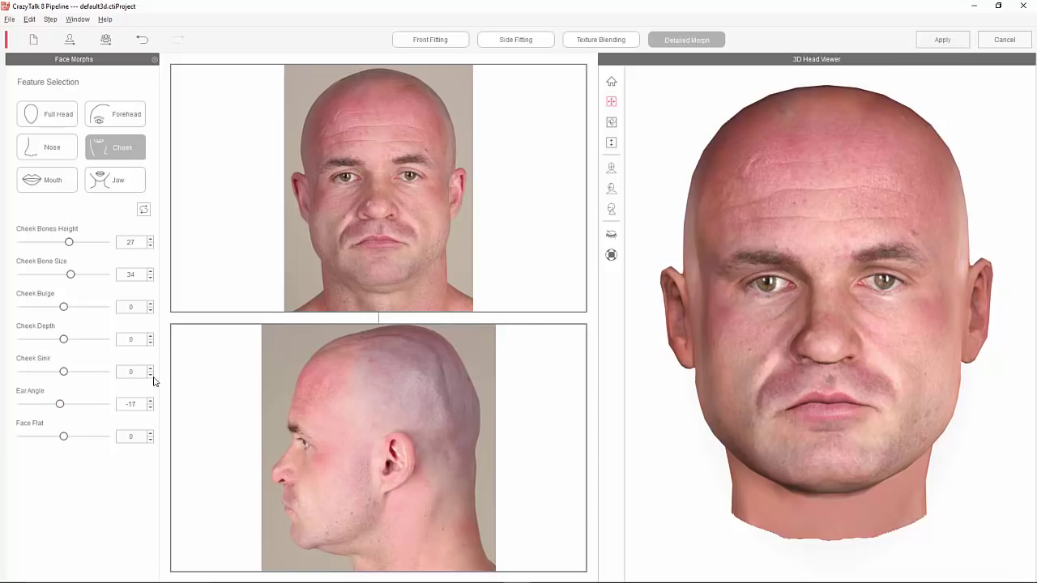
# Step: Check the morphed head from several angles and apply it to the 3D actor on the main stage
pyautogui.scroll(-2, 853, 348)
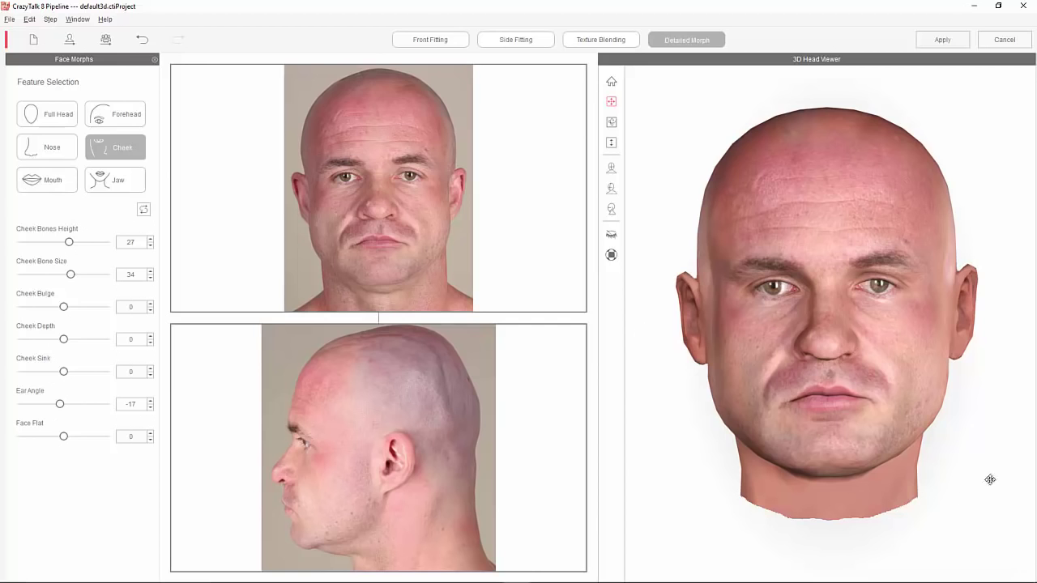
pyautogui.moveTo(844, 356); pyautogui.dragTo(784, 367)
pyautogui.moveTo(784, 367); pyautogui.dragTo(799, 356, button='right')
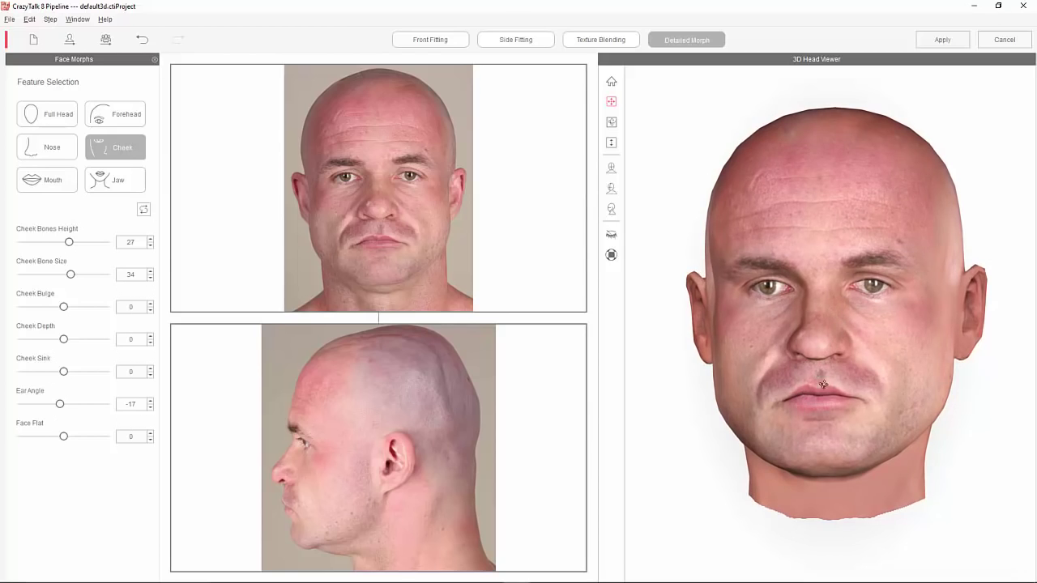
pyautogui.moveTo(801, 407); pyautogui.dragTo(857, 404, button='right')
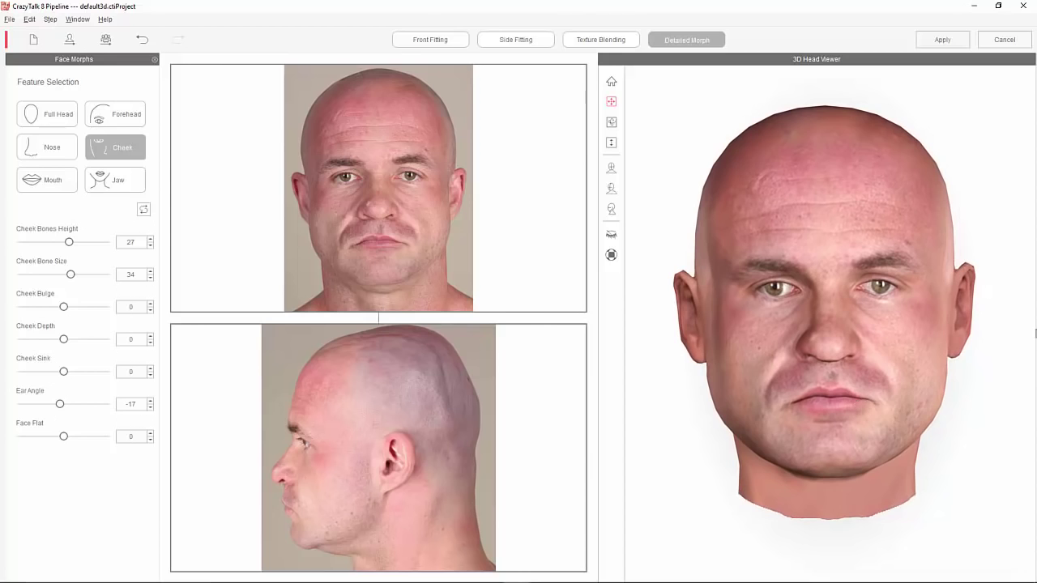
pyautogui.moveTo(934, 389)
pyautogui.mouseDown(button='right')
pyautogui.moveTo(908, 407)
pyautogui.moveTo(789, 385)
pyautogui.moveTo(935, 403)
pyautogui.mouseUp(button='right')
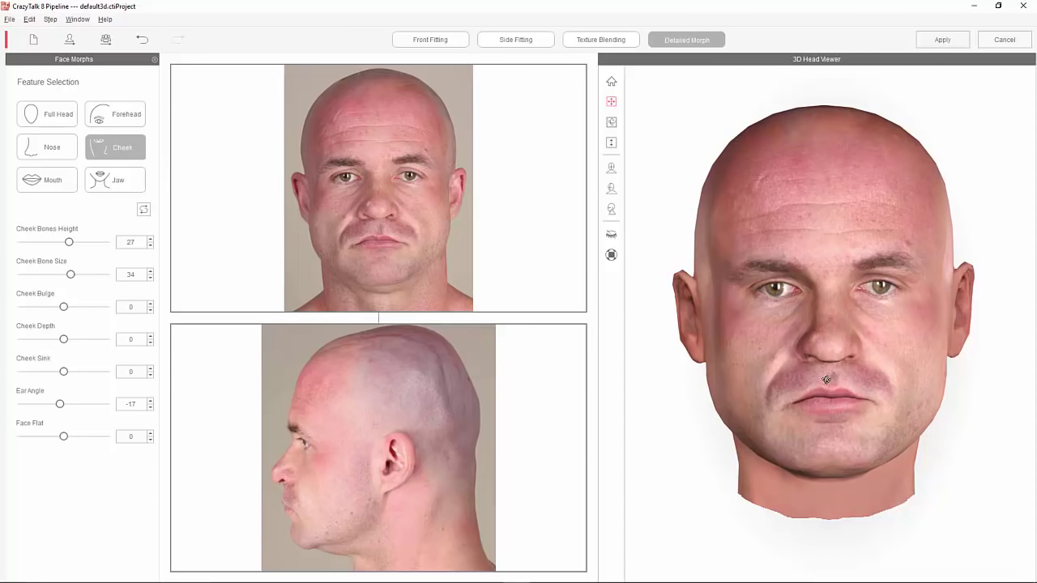
pyautogui.moveTo(829, 382); pyautogui.dragTo(697, 378, button='right')
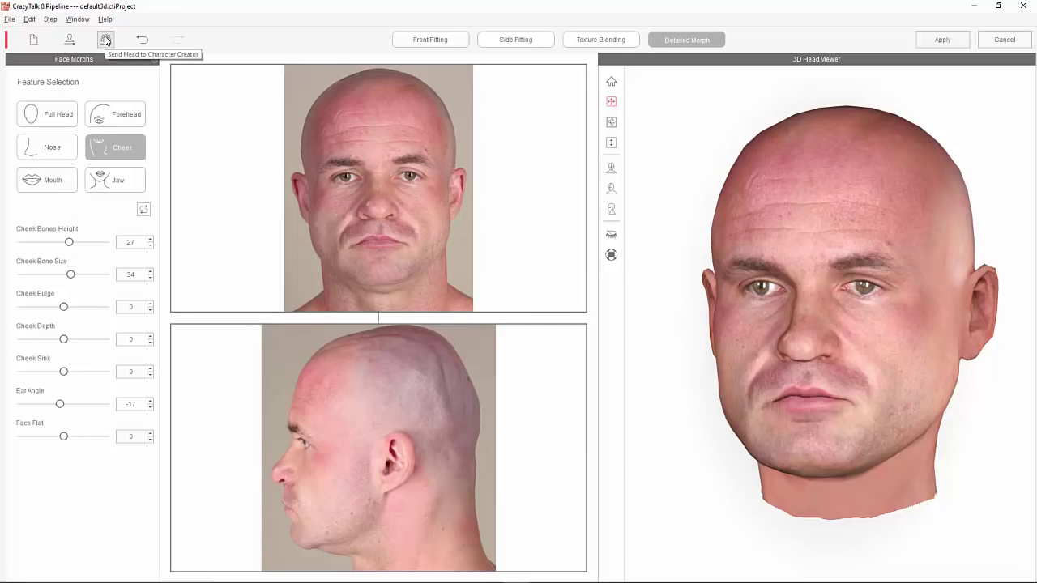
pyautogui.click(105, 40)
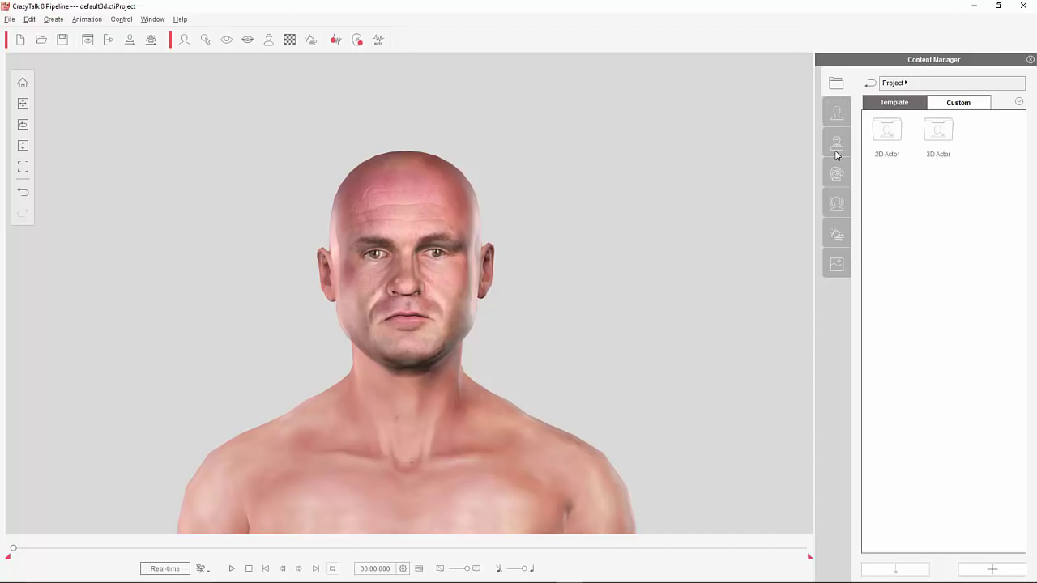
# Step: Apply the Male_B actor style from the Embed Bonus templates to the bald actor
pyautogui.click(838, 115)
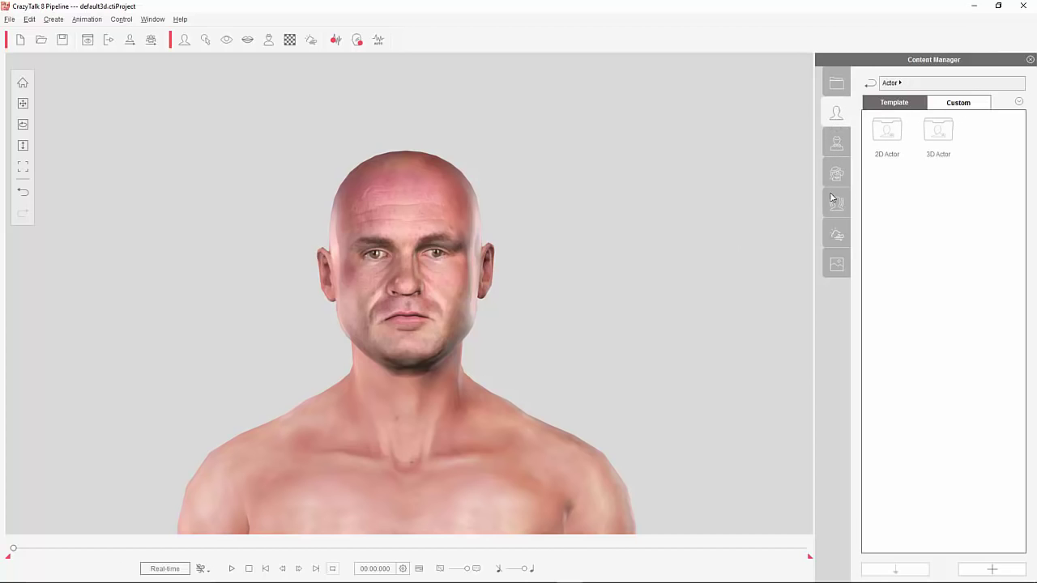
pyautogui.click(839, 146)
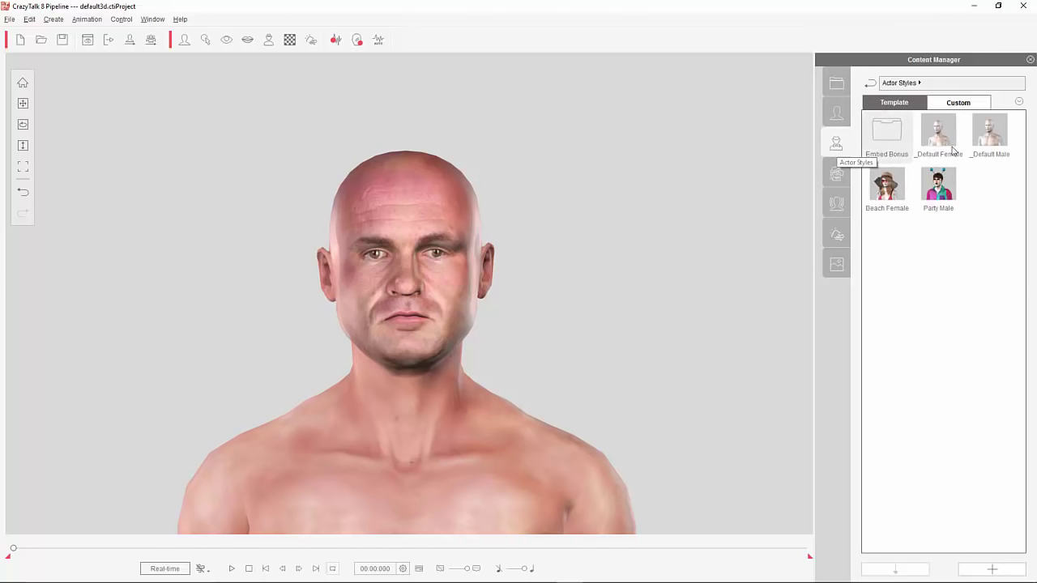
pyautogui.doubleClick(896, 132)
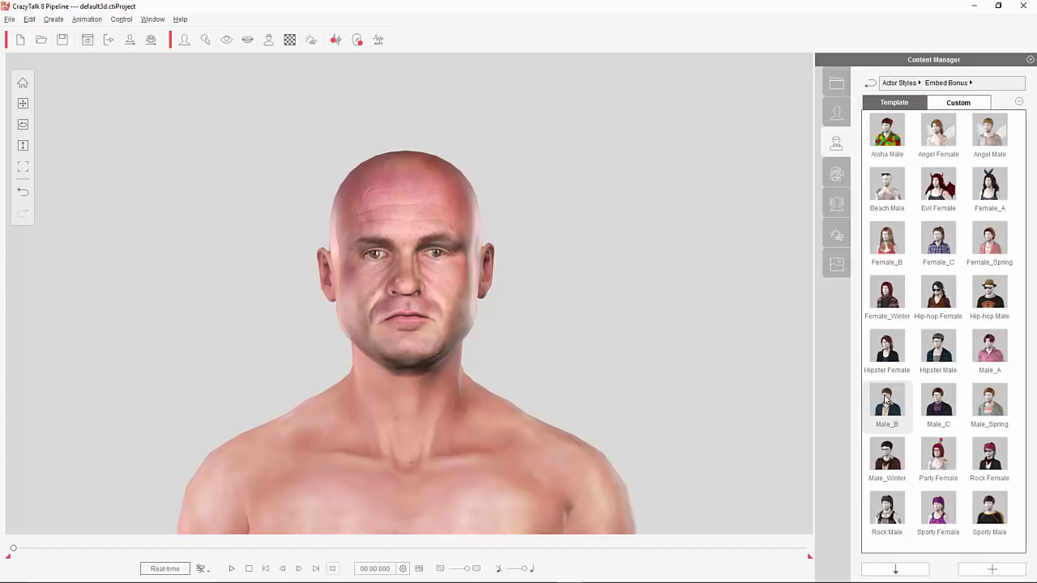
pyautogui.moveTo(886, 400); pyautogui.dragTo(578, 238)
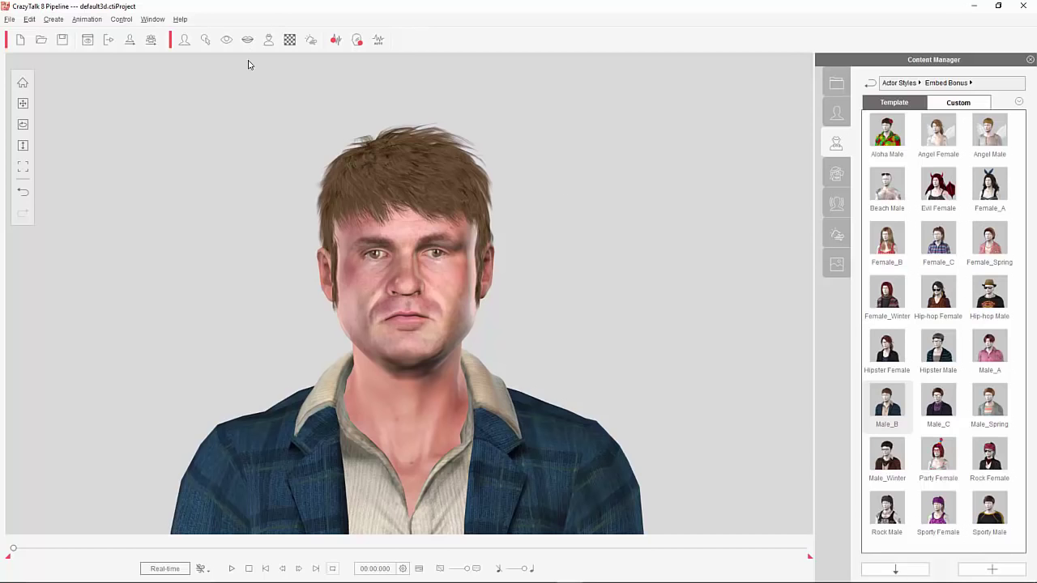
# Step: Delete the RL_G6_Hair accessory from the actor in the accessory settings
pyautogui.click(270, 40)
pyautogui.moveTo(514, 120); pyautogui.dragTo(684, 99)
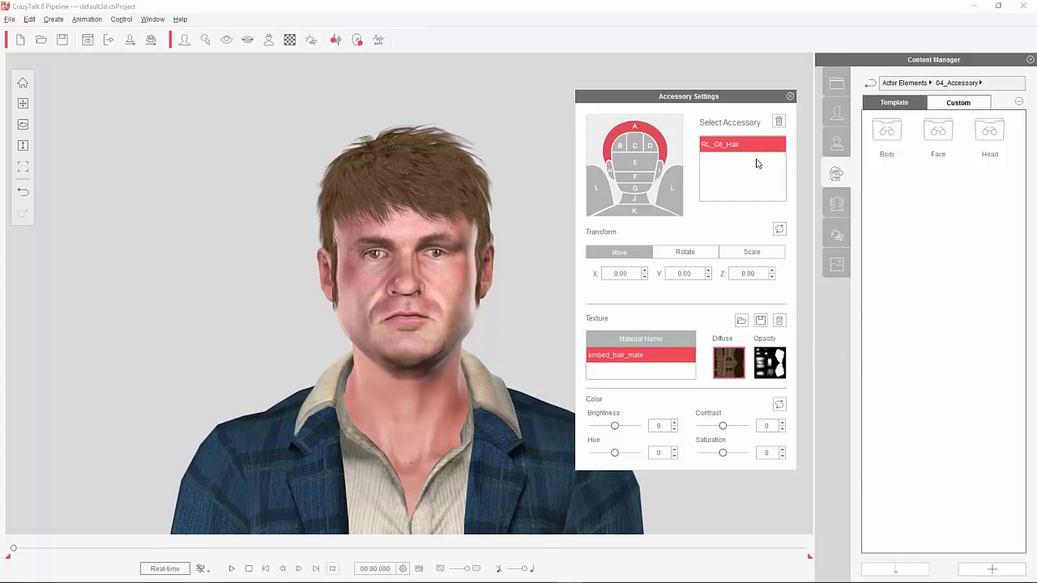
pyautogui.click(778, 121)
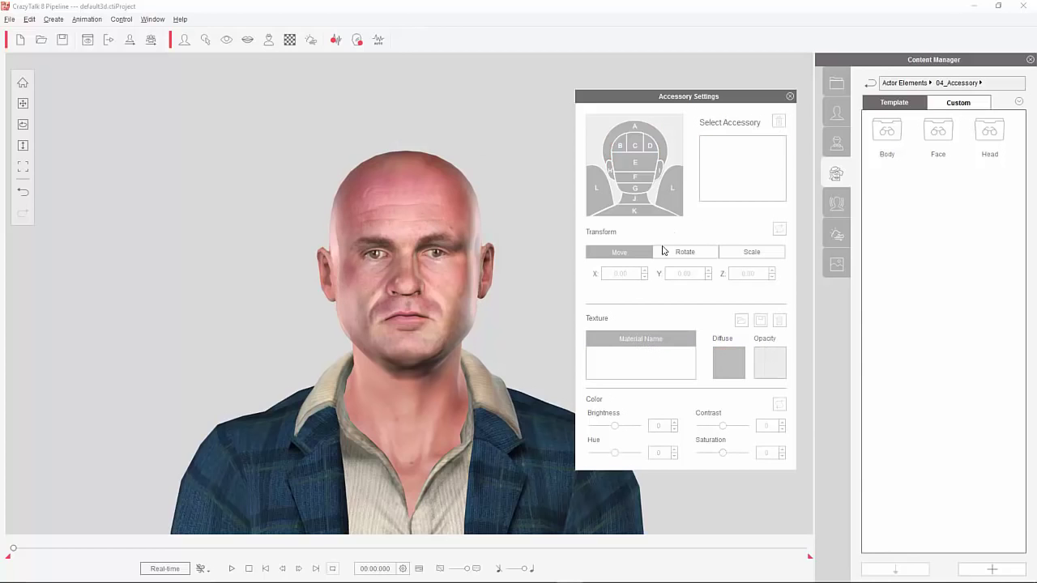
pyautogui.click(790, 96)
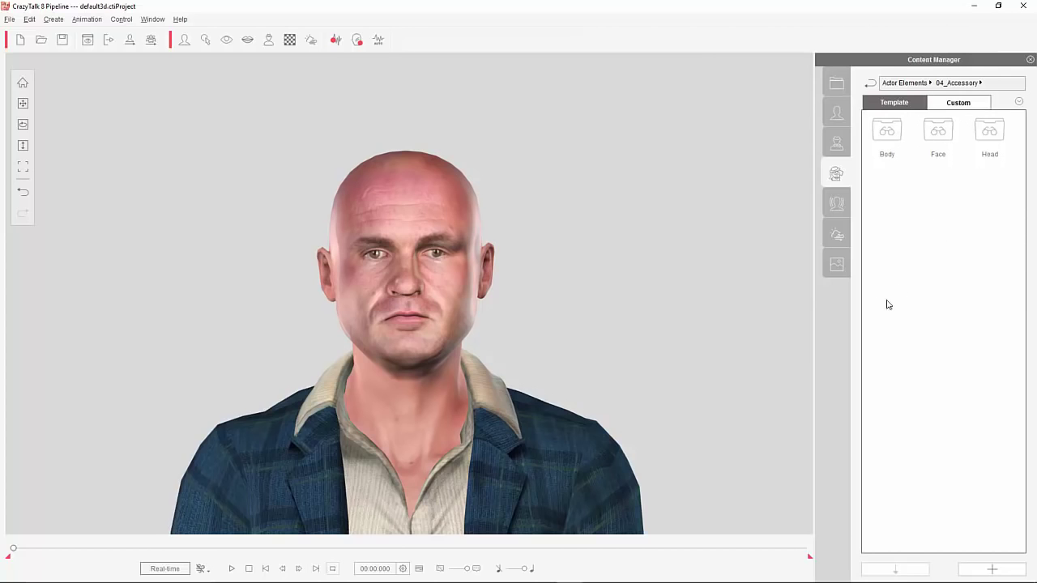
# Step: Browse the background and atmosphere templates and apply the Gallery atmosphere to the scene
pyautogui.click(839, 267)
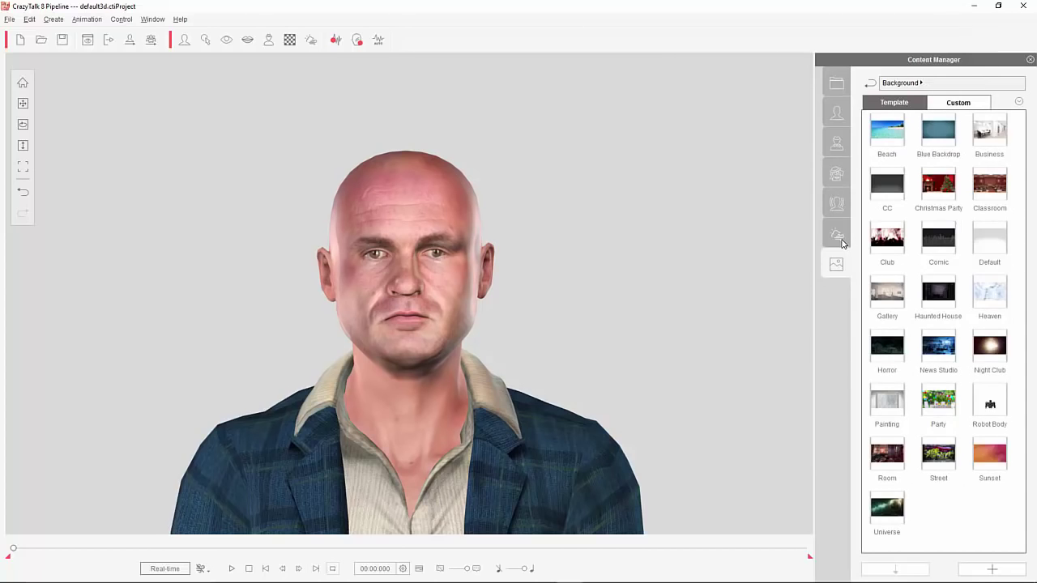
pyautogui.click(837, 237)
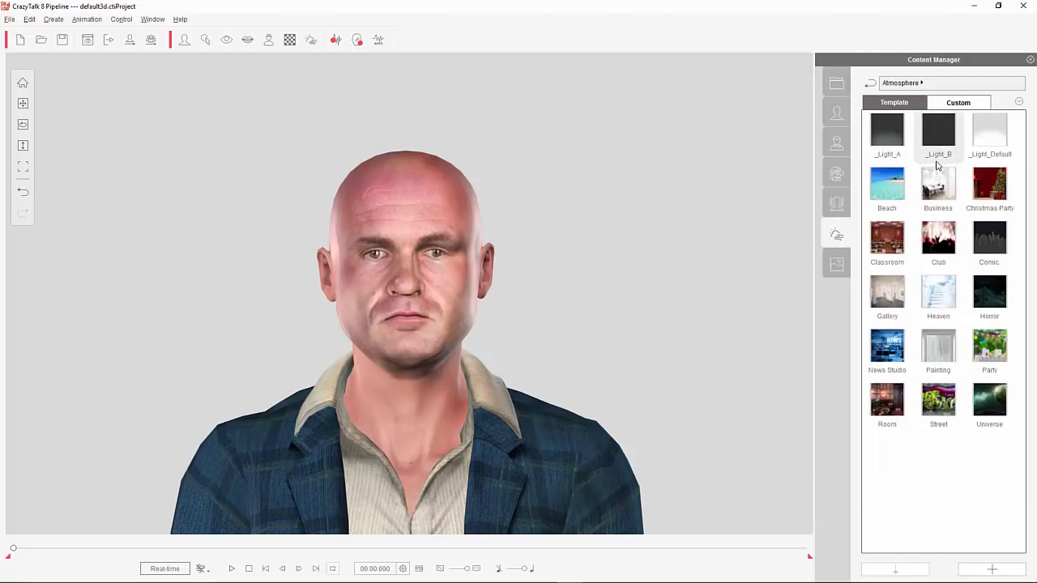
pyautogui.doubleClick(899, 300)
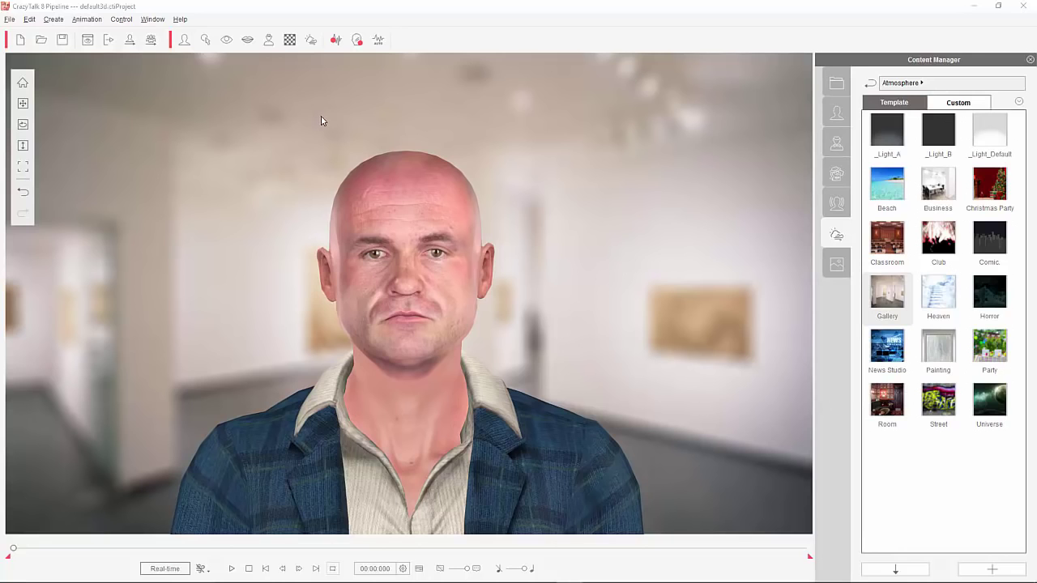
# Step: Create a voice script by recording about 20 seconds from the Yeti microphone and assign Talk Mode as its auto motion
pyautogui.click(335, 40)
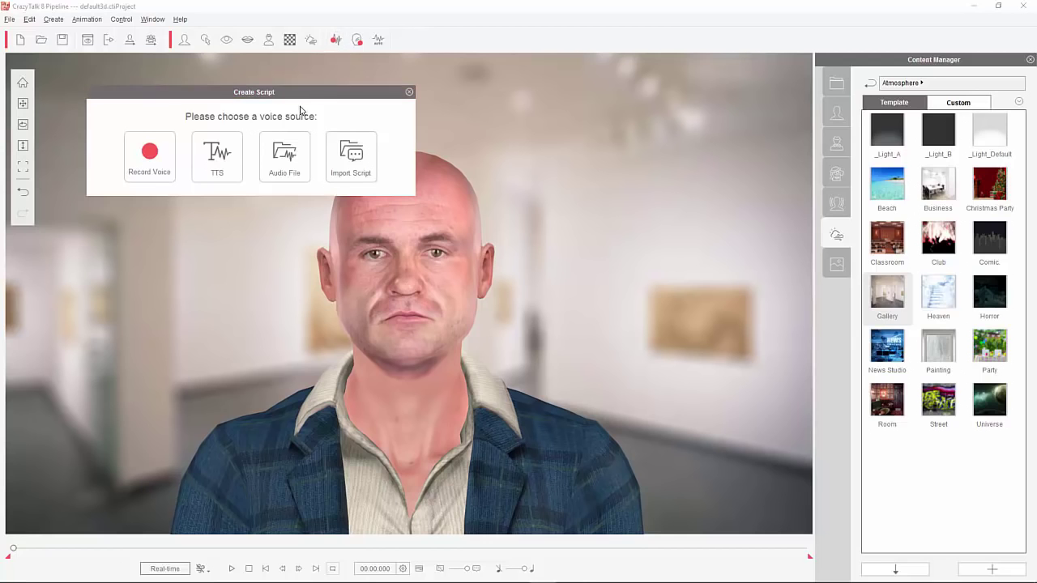
pyautogui.moveTo(306, 92); pyautogui.dragTo(800, 150)
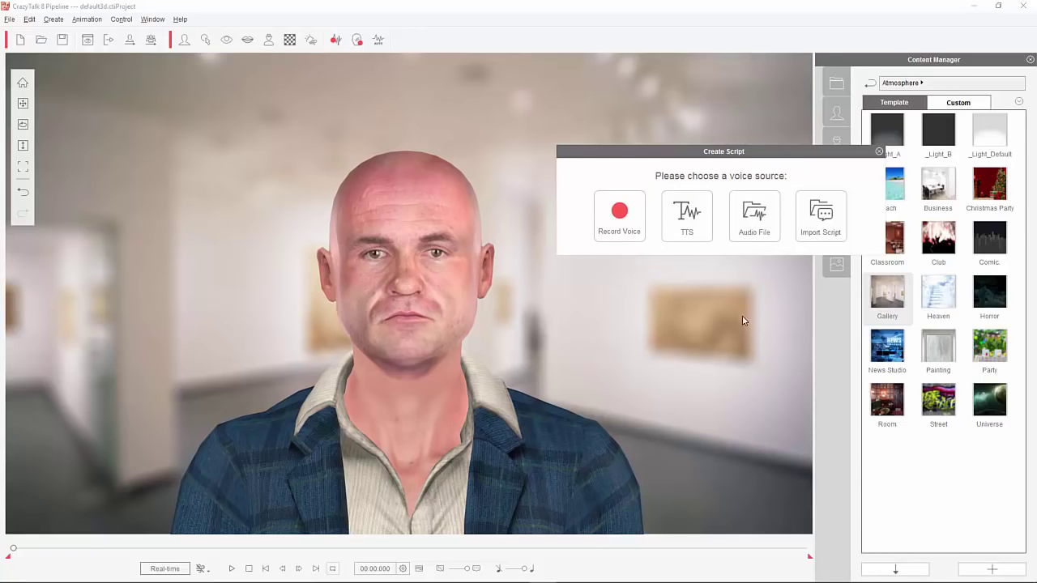
pyautogui.click(628, 230)
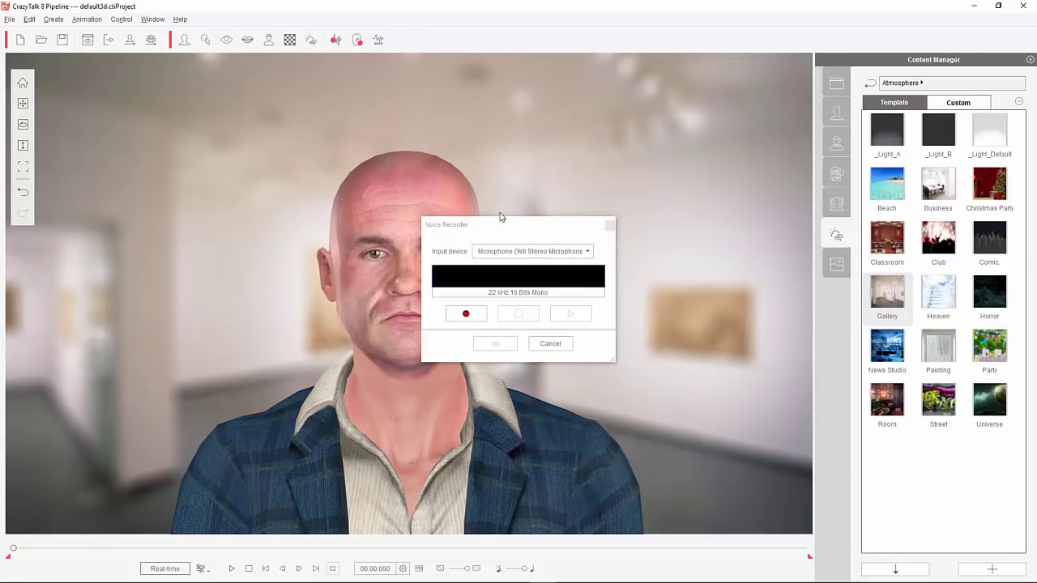
pyautogui.moveTo(509, 228); pyautogui.dragTo(665, 105)
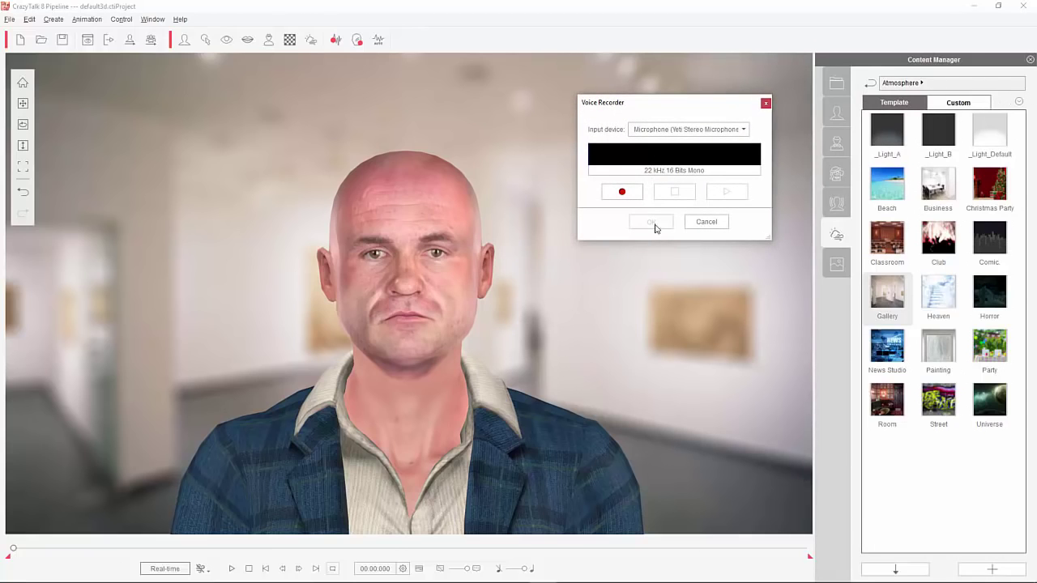
pyautogui.click(622, 191)
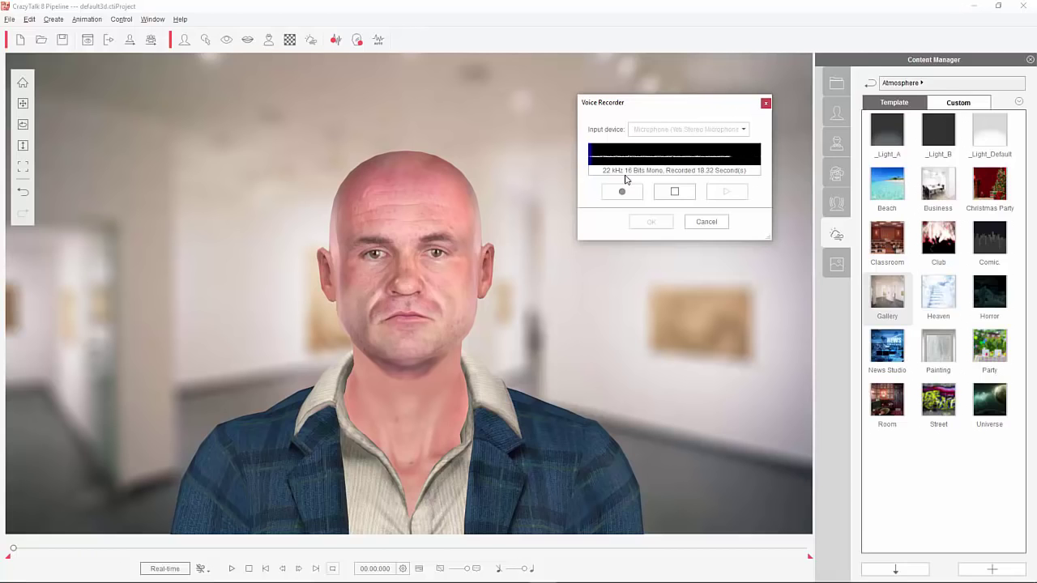
pyautogui.click(674, 193)
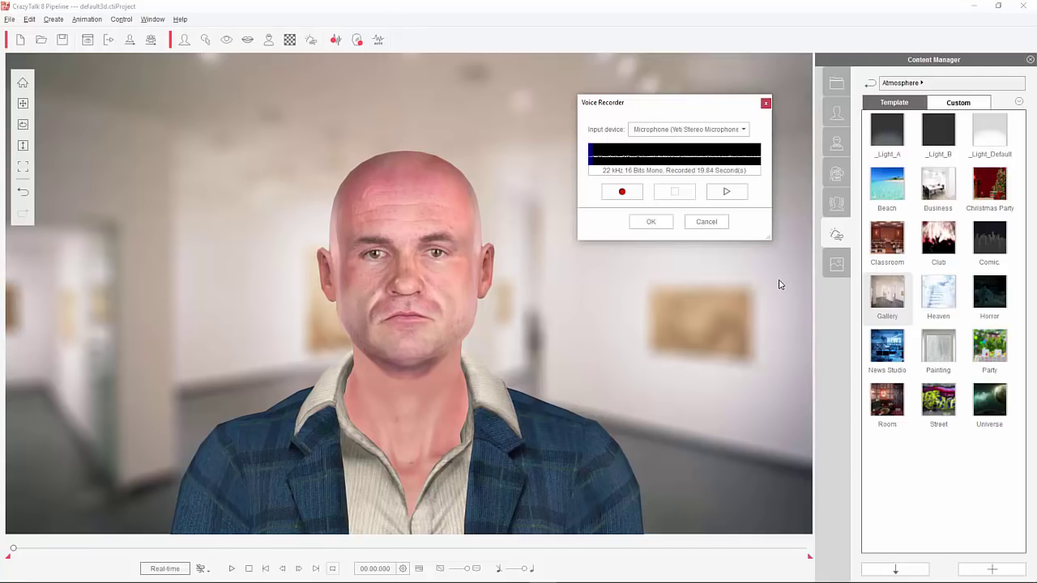
pyautogui.click(653, 223)
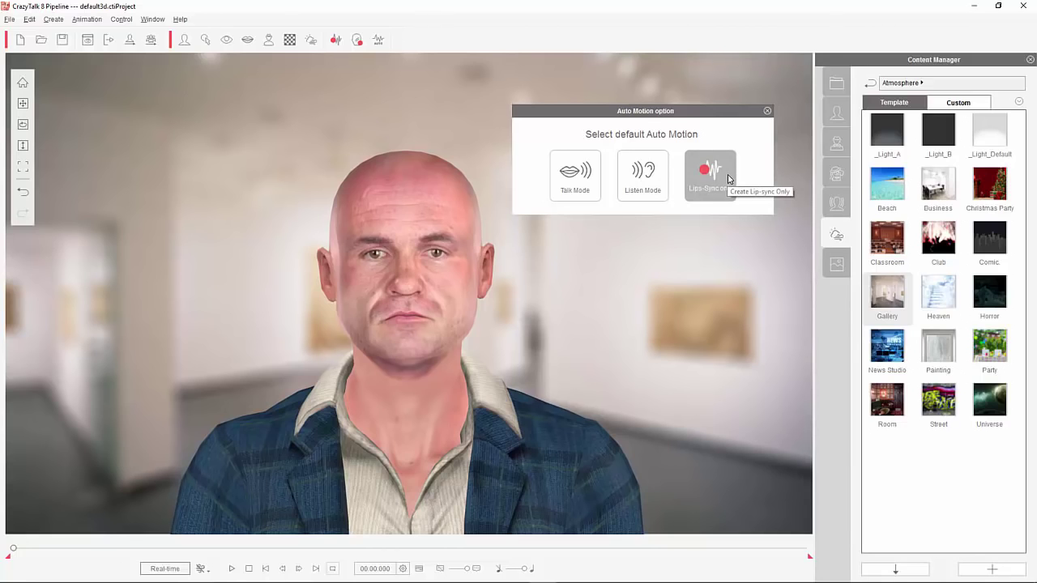
pyautogui.click(572, 183)
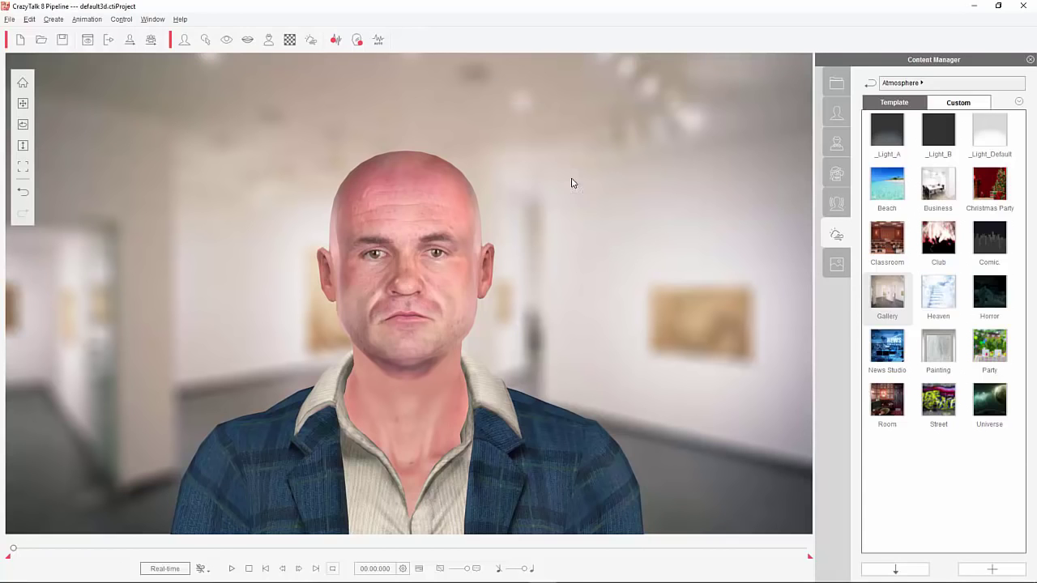
# Step: Play back the recorded talking animation on the actor and return the playhead to the start
pyautogui.click(231, 569)
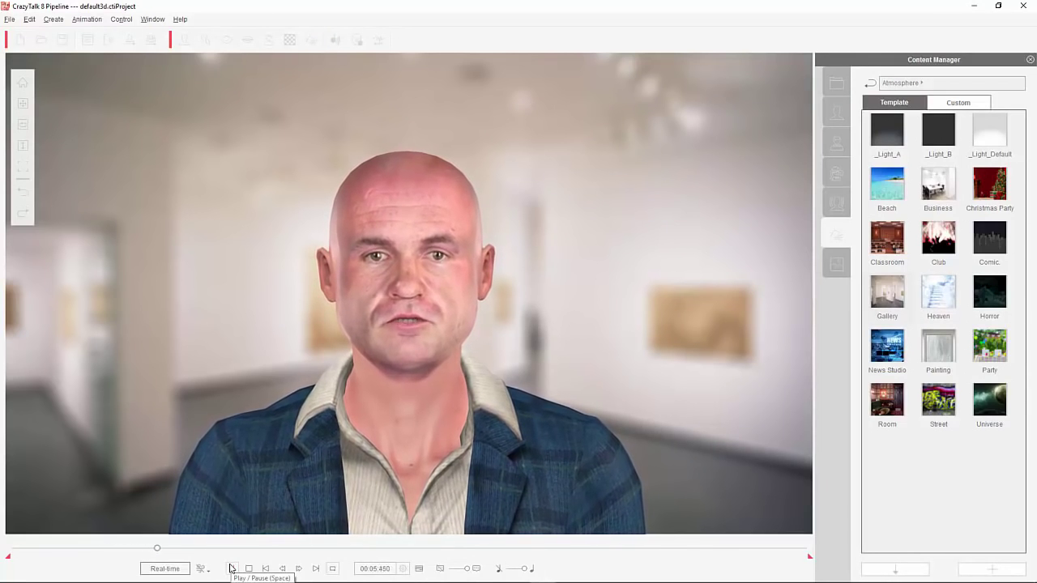
pyautogui.click(230, 568)
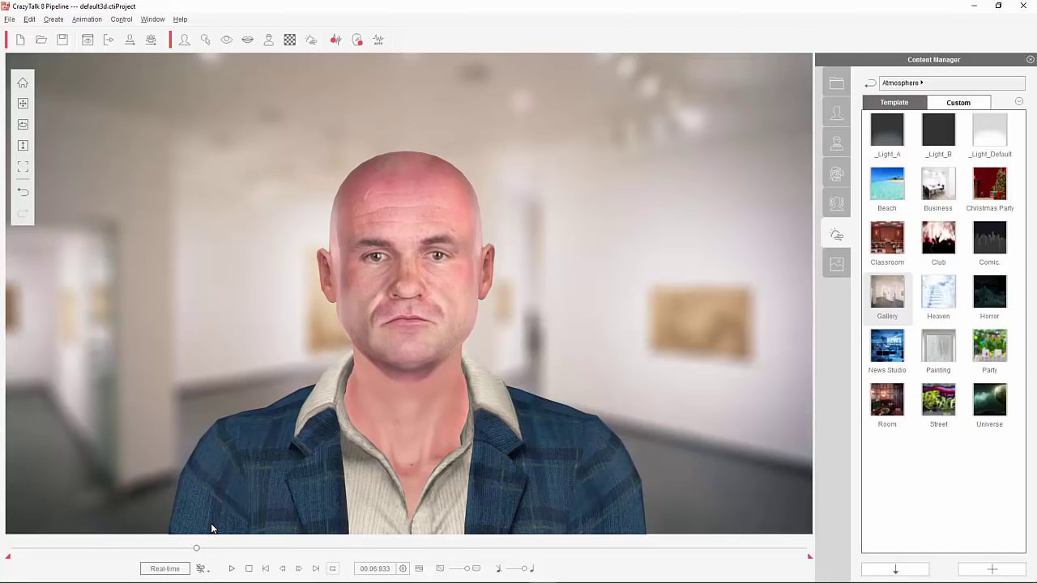
pyautogui.click(265, 568)
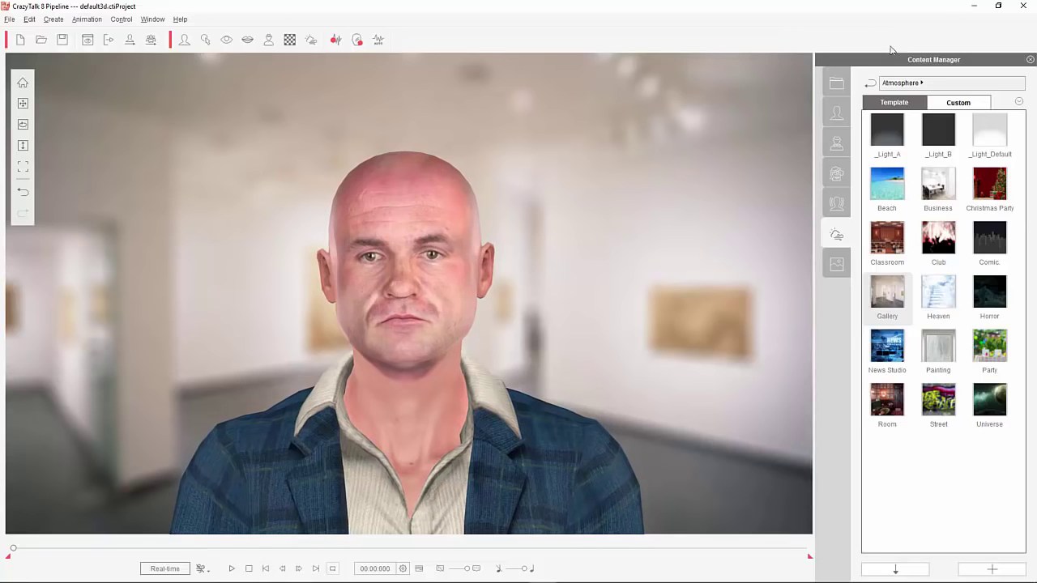
# Step: Browse the Auto Motion animation templates to the 01_Talk folder in 02_Scenario and hide the timeline
pyautogui.click(836, 203)
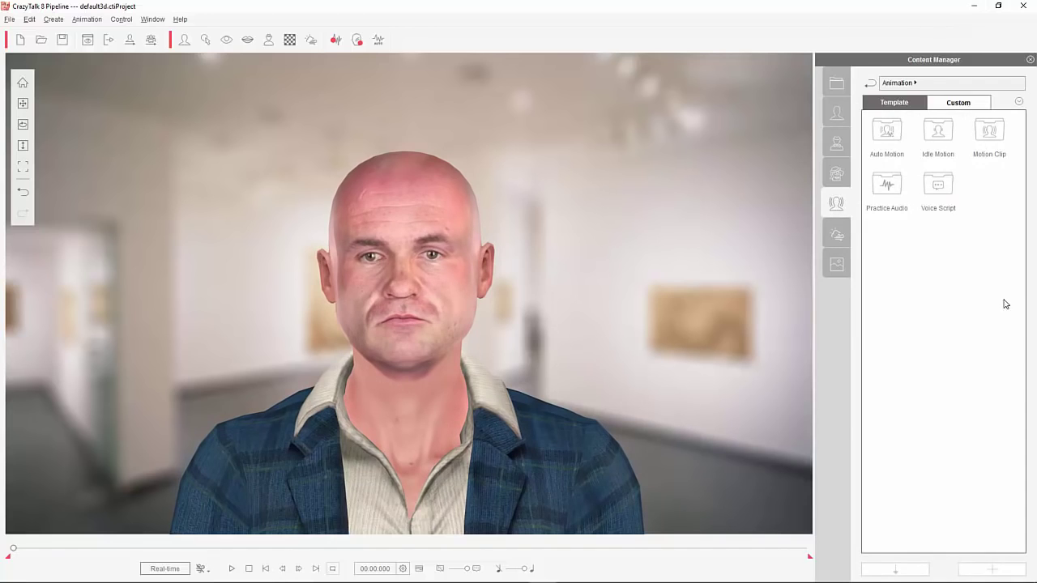
pyautogui.doubleClick(904, 133)
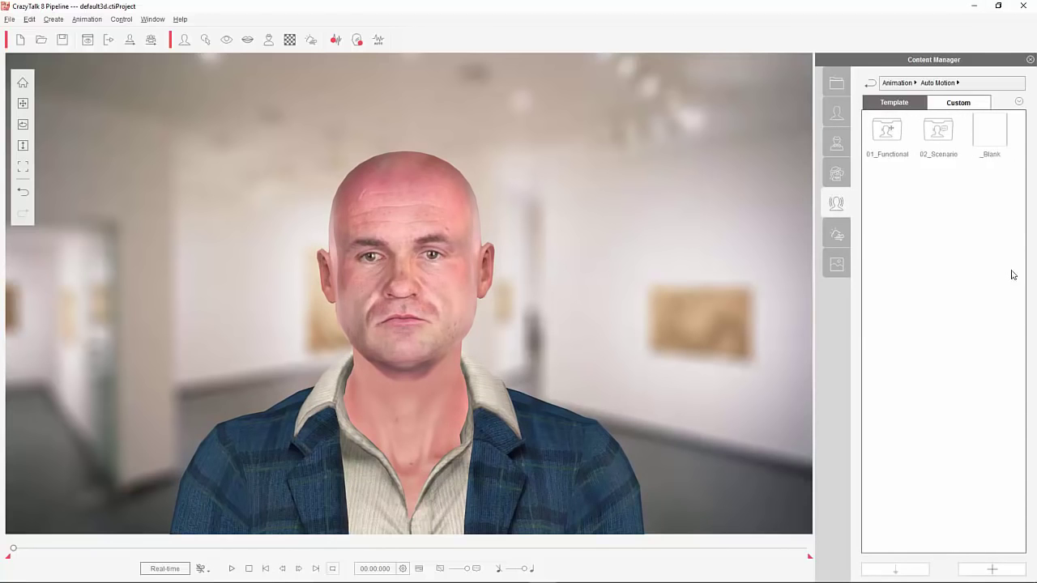
pyautogui.click(837, 173)
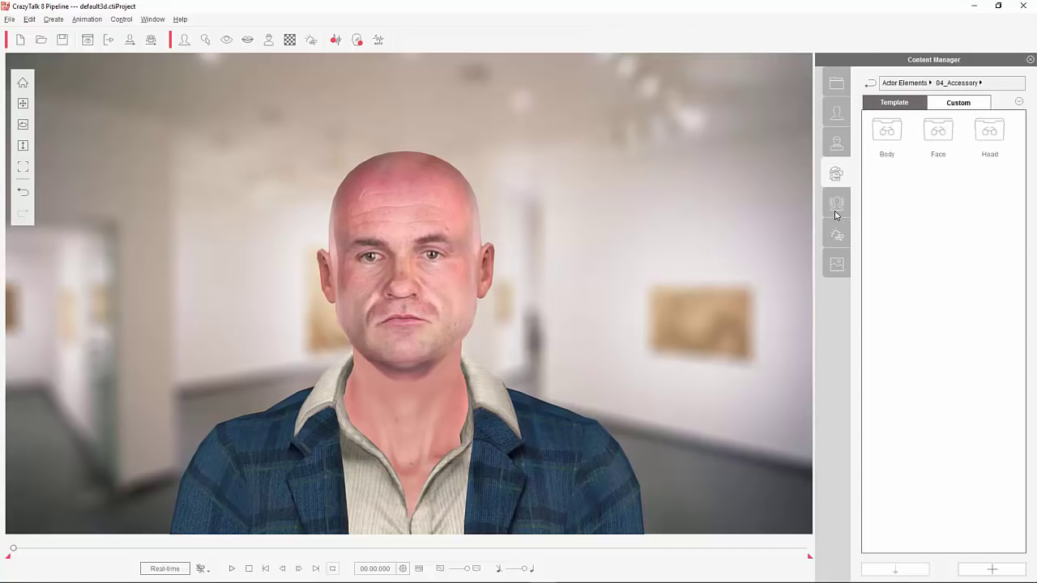
pyautogui.click(836, 202)
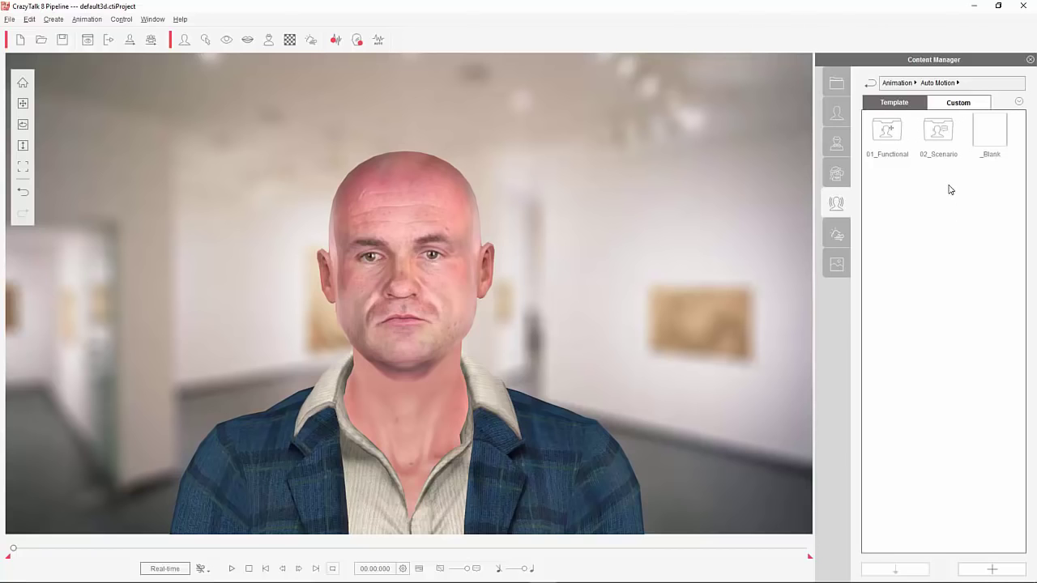
pyautogui.doubleClick(936, 139)
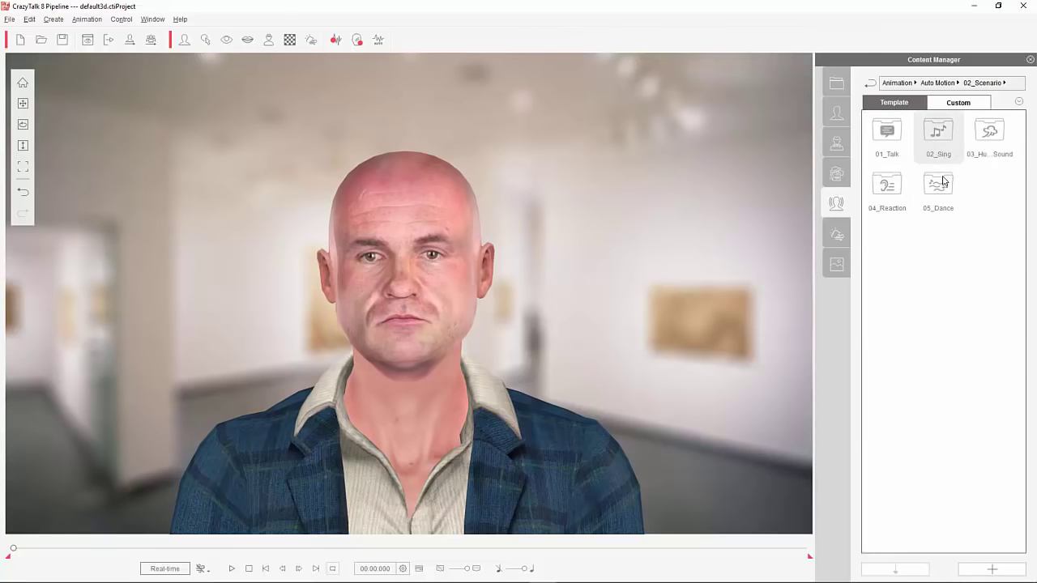
pyautogui.doubleClick(883, 144)
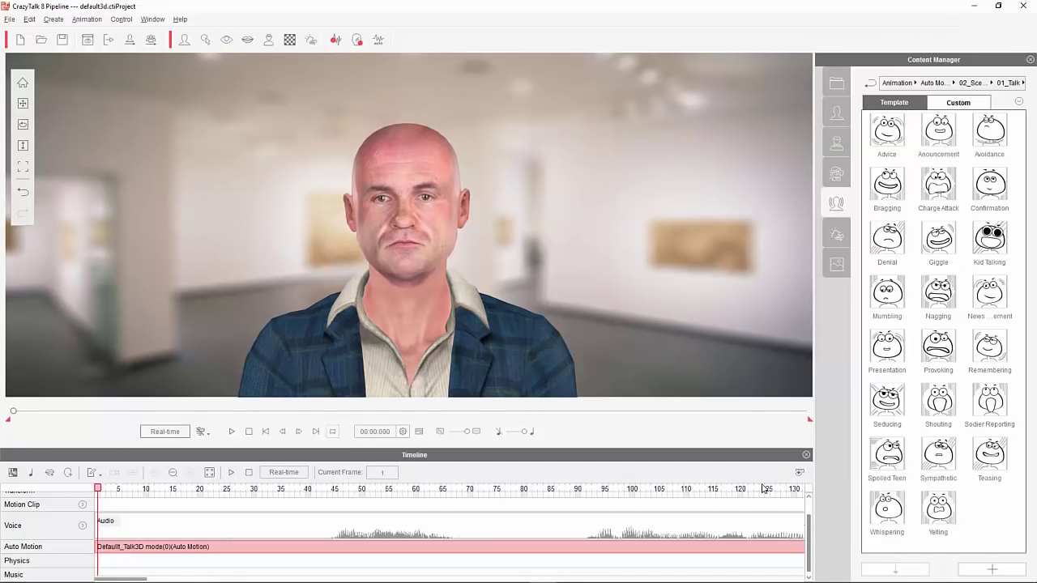
pyautogui.press('F3')
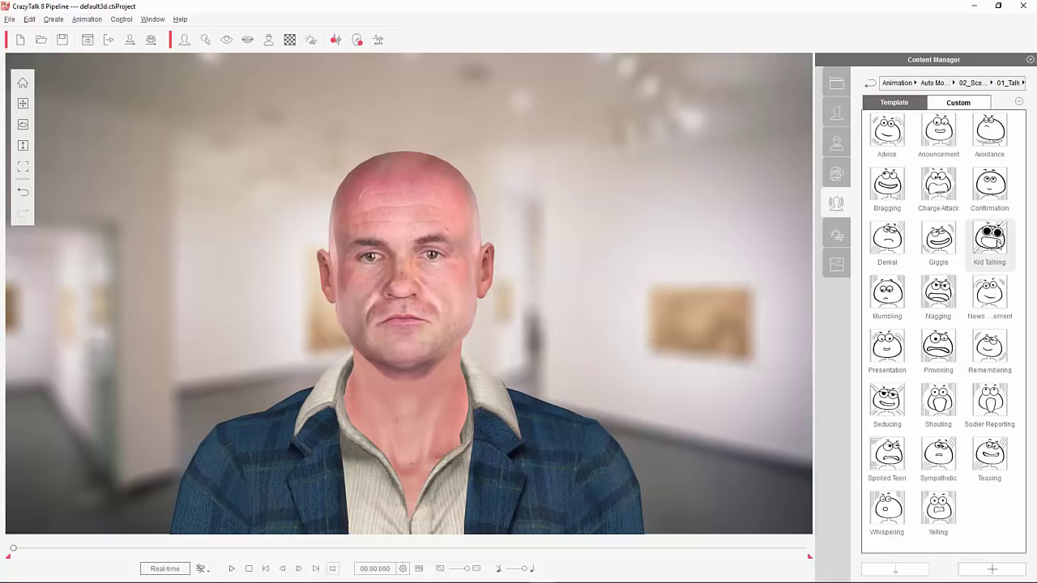
# Step: Try the Advice talk motion on the actor, replace it with Kid Talking, and pause its playback
pyautogui.doubleClick(886, 130)
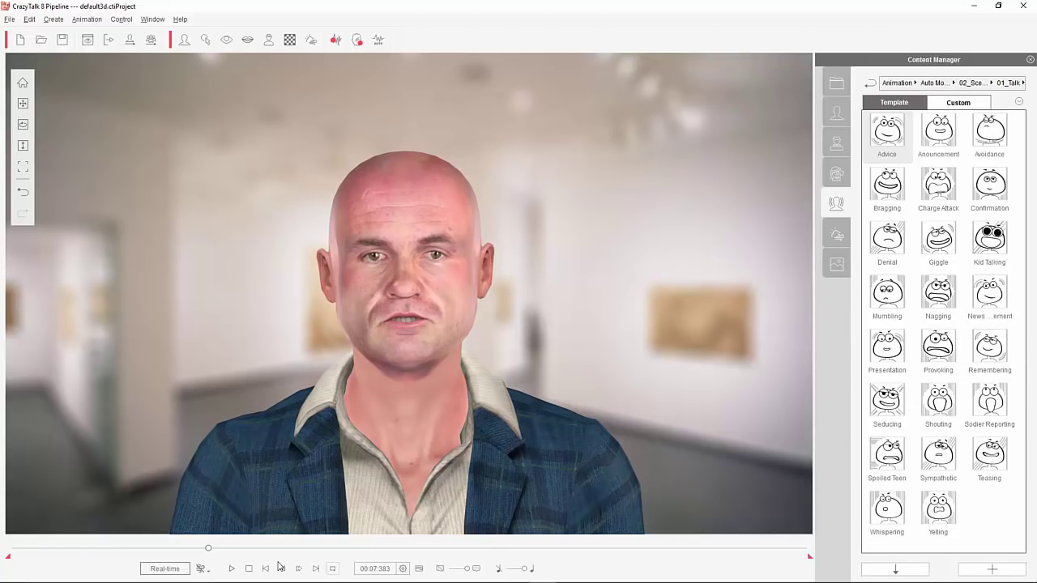
pyautogui.click(249, 568)
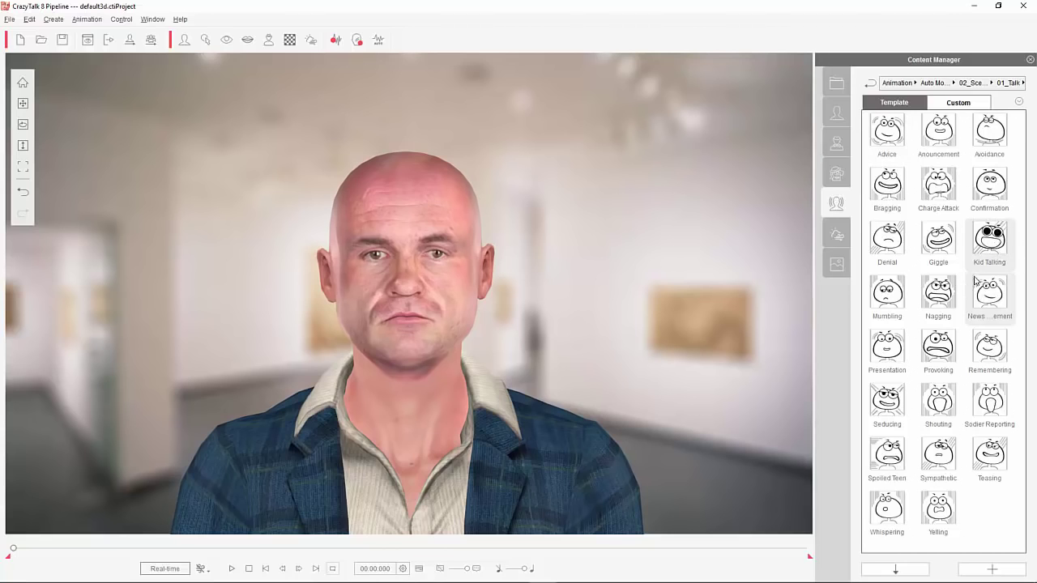
pyautogui.doubleClick(981, 250)
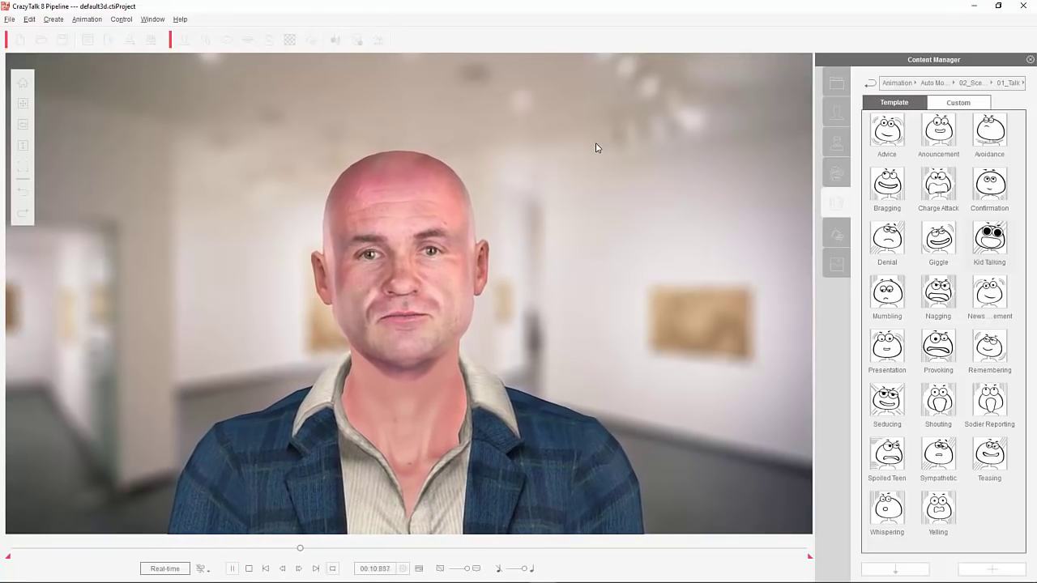
pyautogui.press('space')
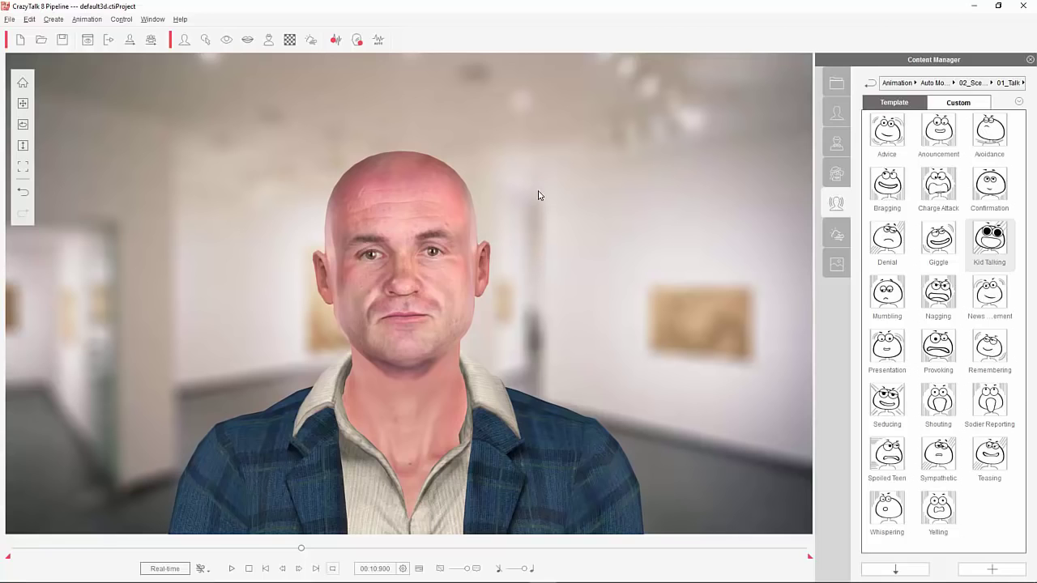
# Step: Review the global reaction, mode and motion clip options in the Auto Motion Settings and close them without changes
pyautogui.click(377, 41)
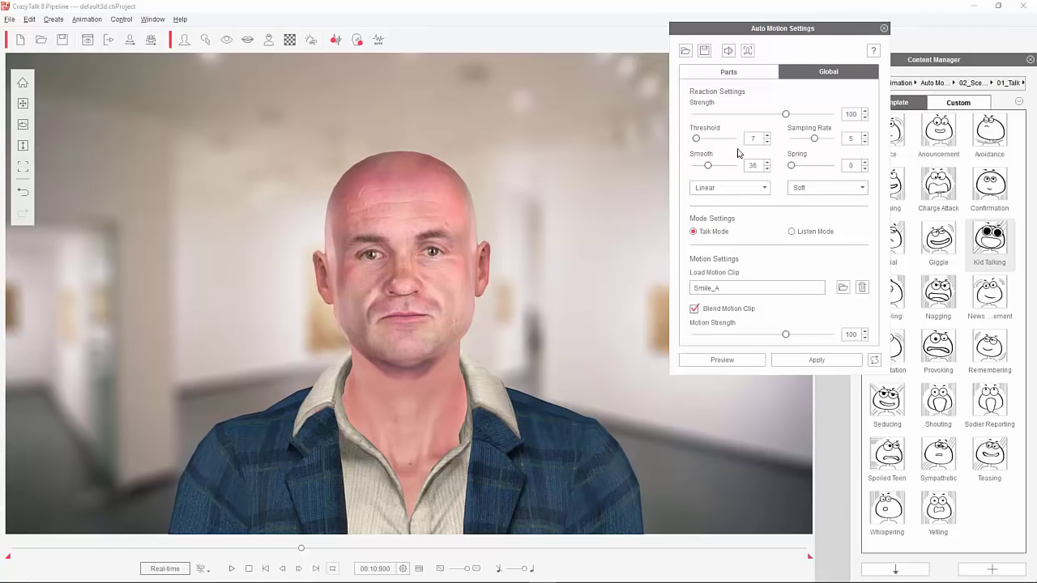
pyautogui.moveTo(788, 29); pyautogui.dragTo(687, 80)
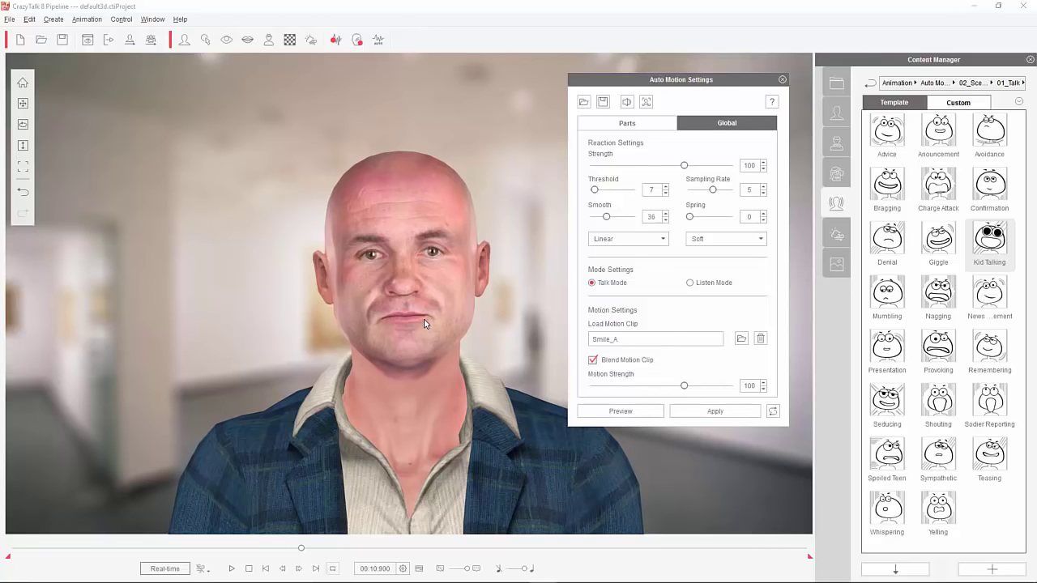
pyautogui.click(781, 79)
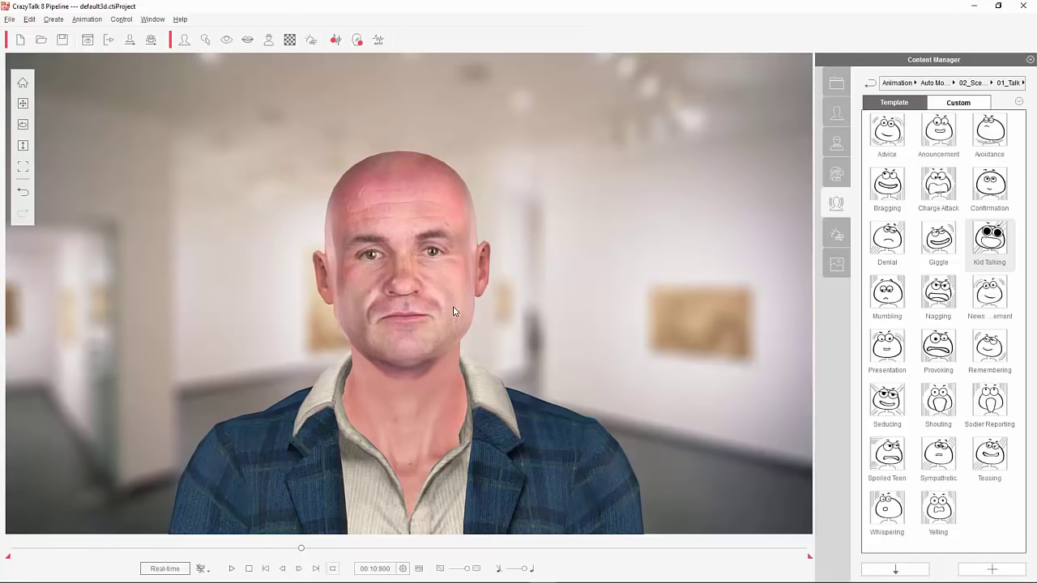